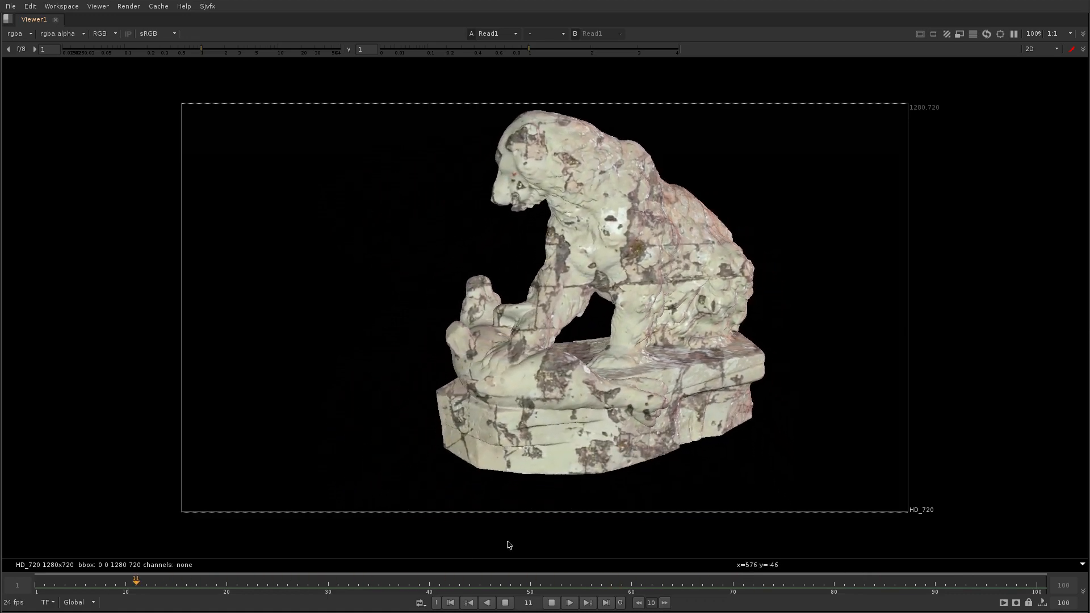
Return to the full workspace layout and inspect the bear_scan.abc geometry from ReadGeo1 in the 3D viewer
key(k)
key(space)
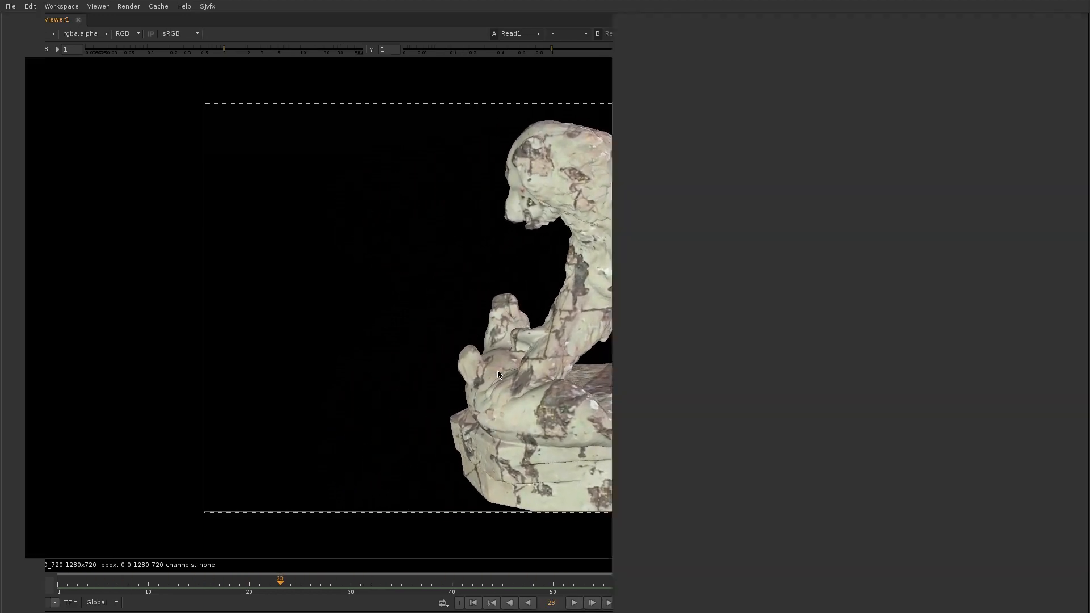
scroll(389, 489, up, 10)
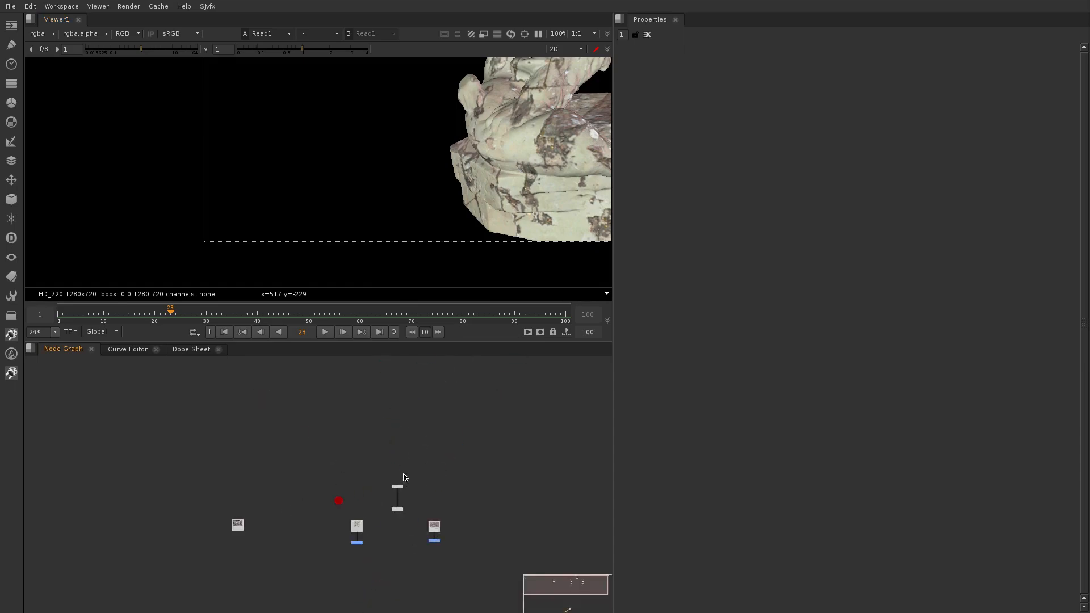
key(1)
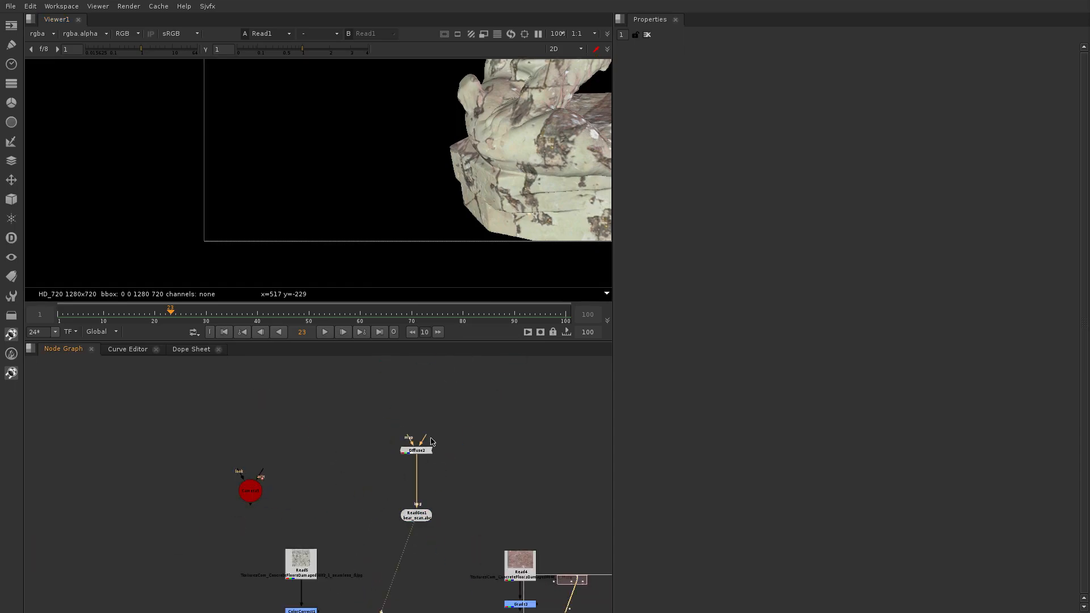
click(494, 189)
ctrl+drag(461, 218, 334, 162)
Add a Light node to inspect the shading of the bear geometry, and delete that light
key(Tab)
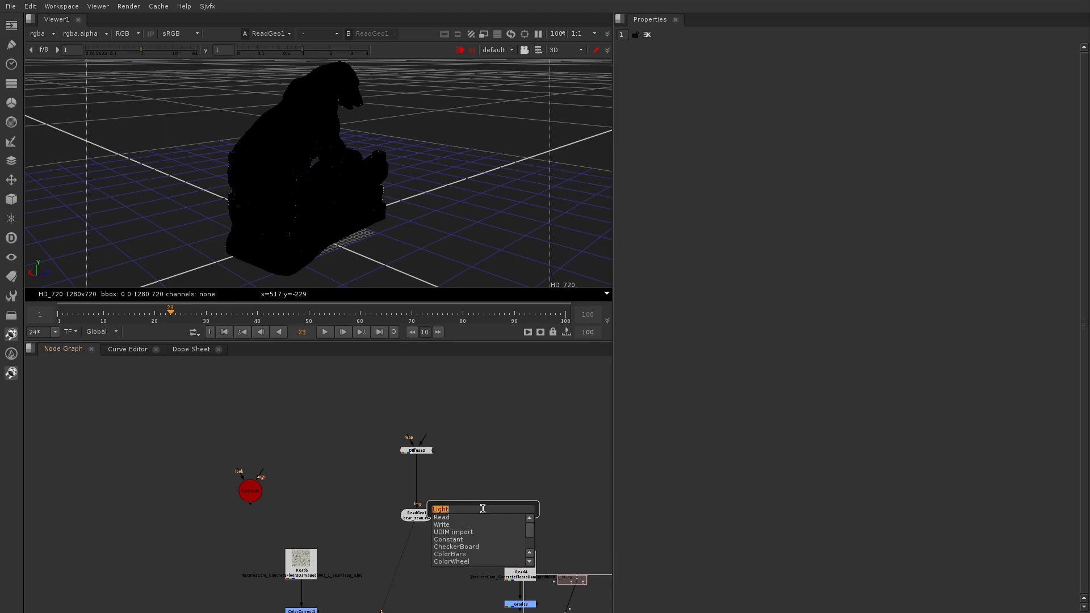
text(lio)
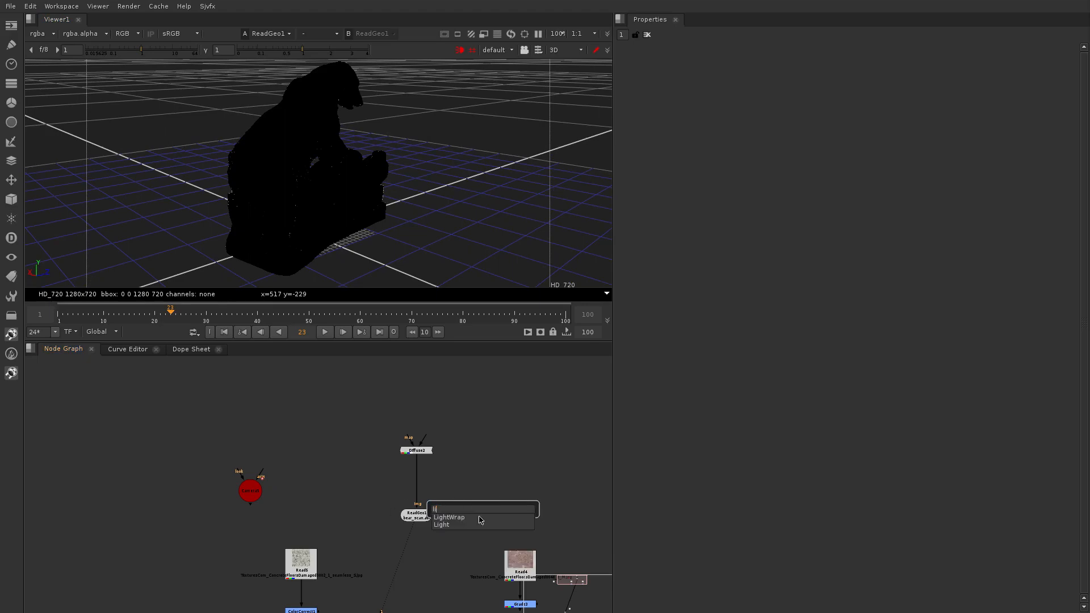
click(465, 524)
ctrl+drag(457, 164, 453, 215)
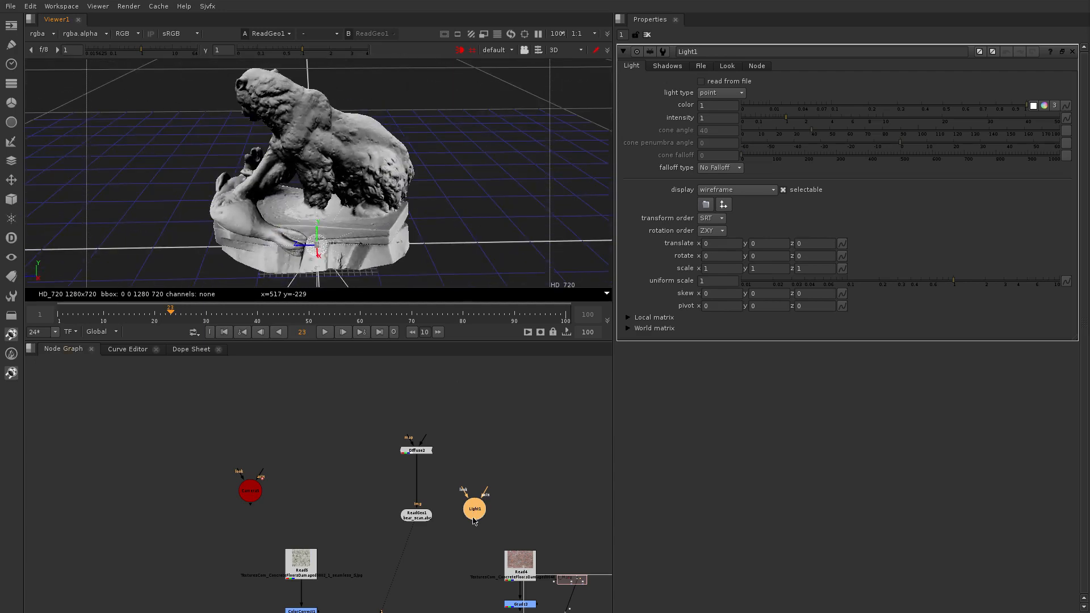
scroll(463, 400, down, 5)
key(Delete)
View the Grade3 texture and the ColorCorrect1 texture in the viewer
scroll(497, 511, up, 5)
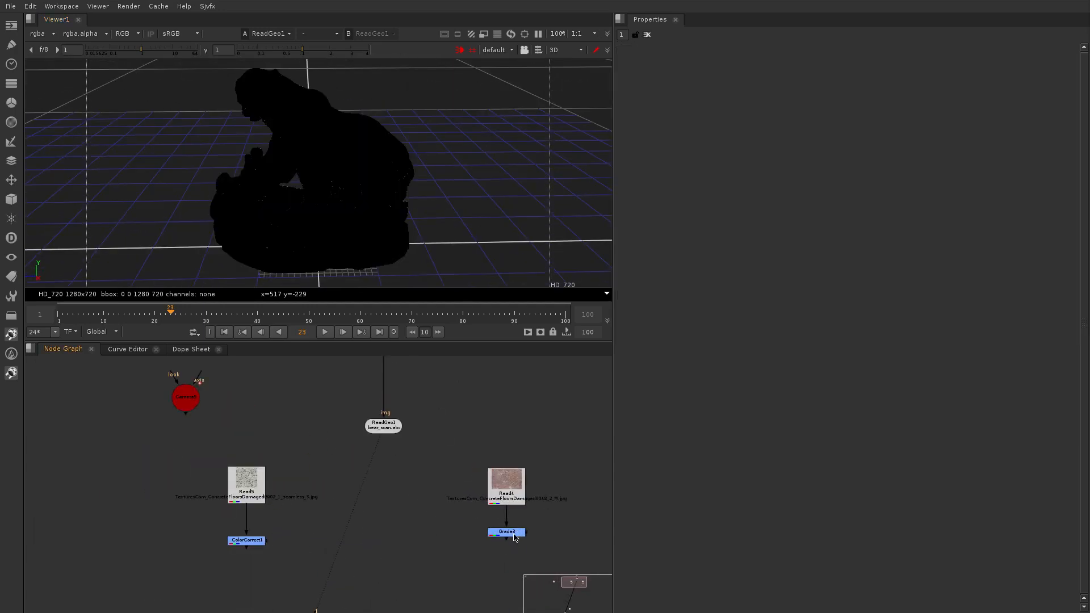
click(513, 534)
key(1)
scroll(404, 157, down, 6)
middle_drag(438, 196, 359, 254)
click(253, 537)
key(1)
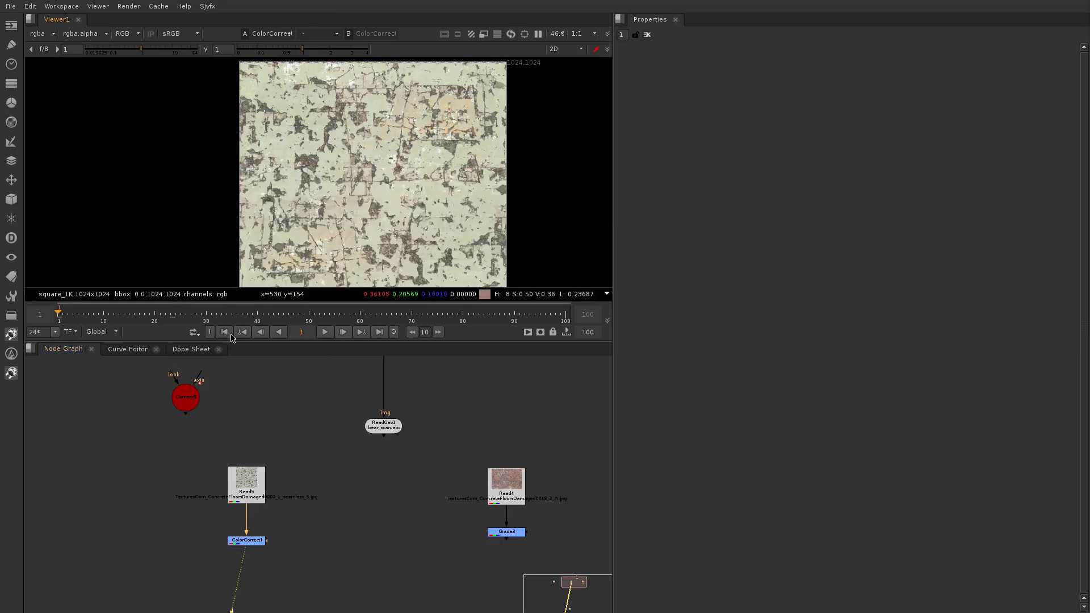
Open Camera5 in the 3D viewer and examine its animated path between frames 1 and 100
scroll(341, 494, down, 3)
scroll(317, 442, up, 2)
drag(221, 433, 241, 427)
key(1)
double_click(241, 426)
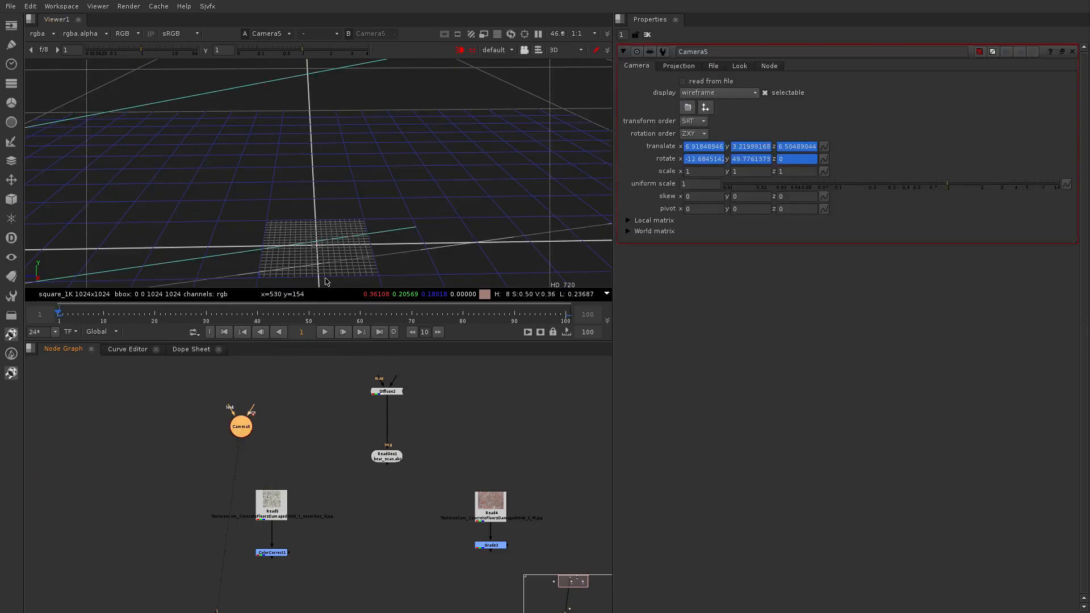
scroll(360, 178, down, 6)
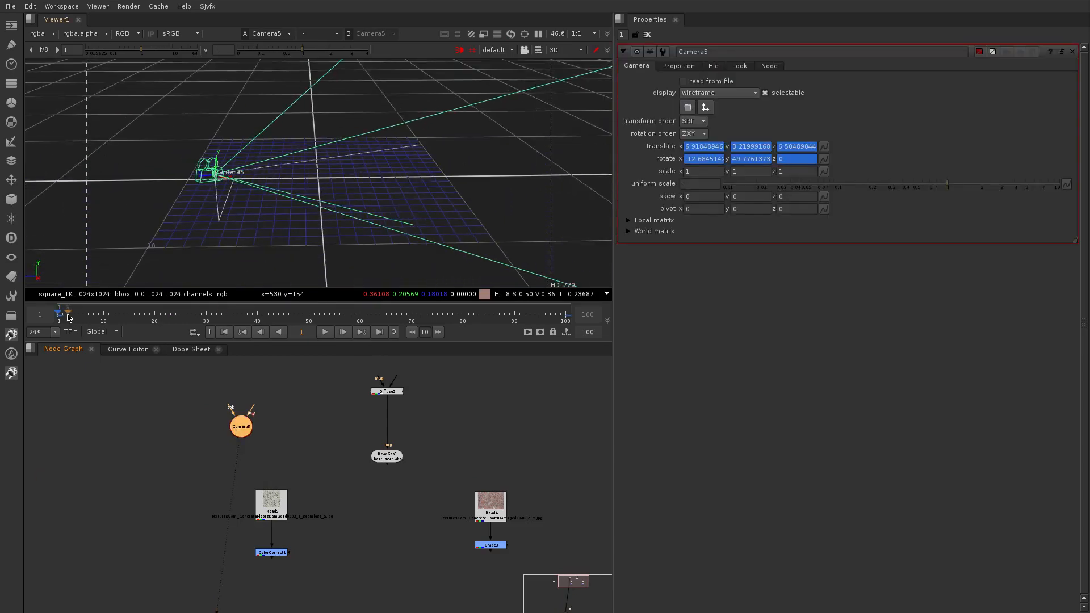
mouse_move(68, 317)
mouse_down()
mouse_move(492, 333)
mouse_move(58, 324)
mouse_up()
drag(59, 315, 568, 318)
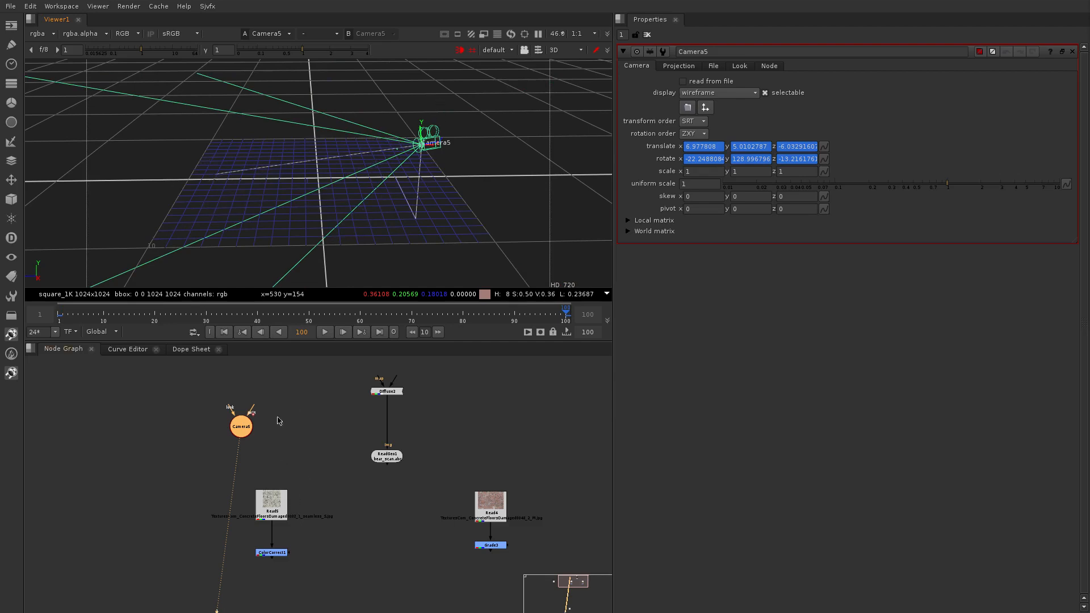
click(58, 318)
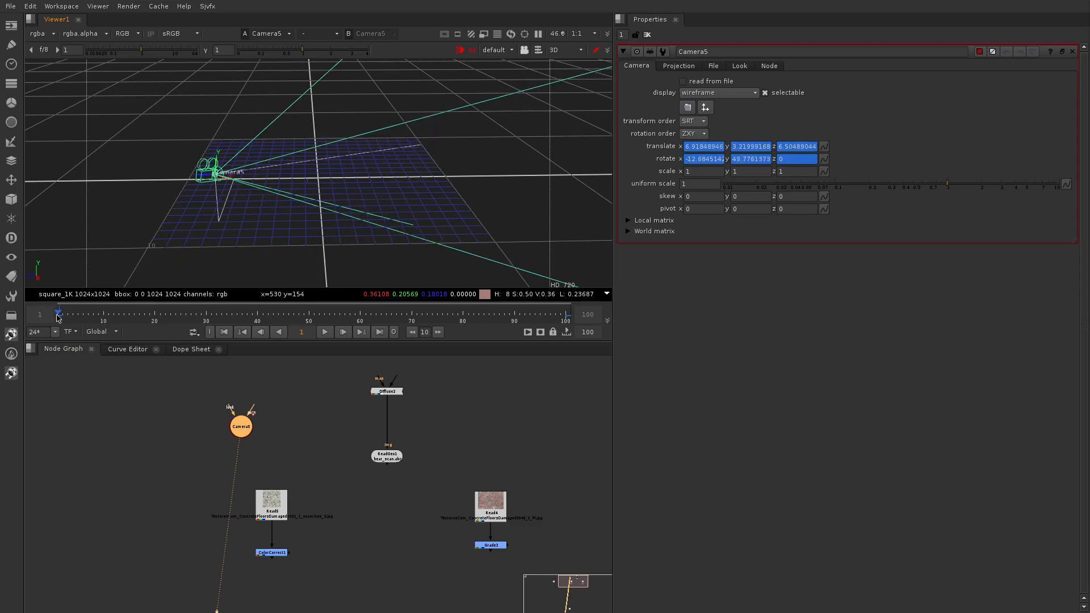
click(562, 317)
Add a Project3D node in the empty area below the ColorCorrect1 node
middle_drag(387, 519, 383, 497)
click(373, 536)
key(Tab)
text(Project3D)
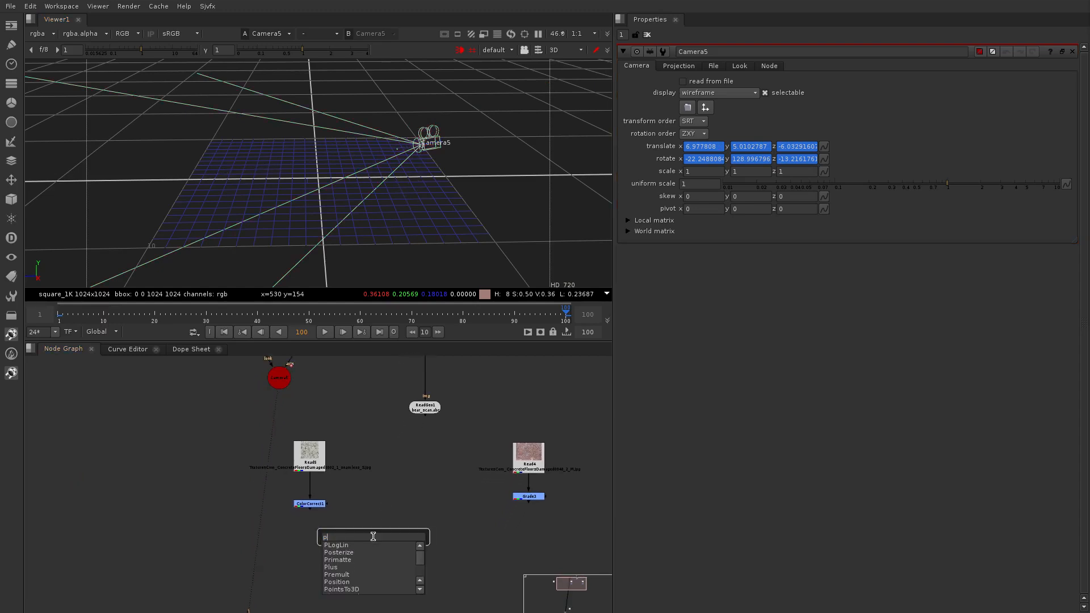
key(Return)
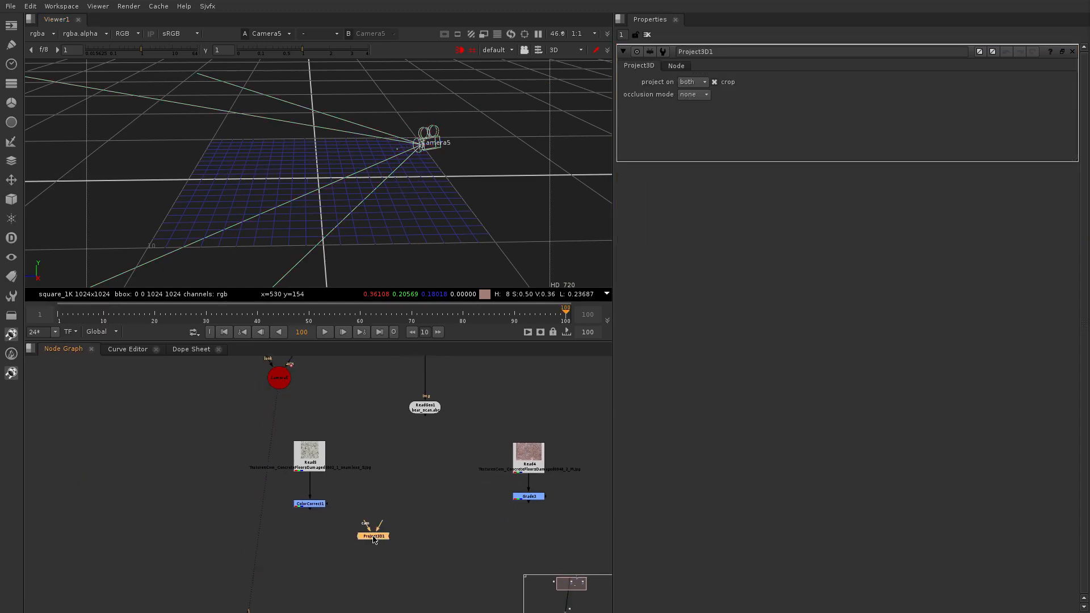
Attach a FrameHold node below Camera5 and set its first frame to 1
scroll(370, 511, down, 3)
scroll(370, 504, up, 3)
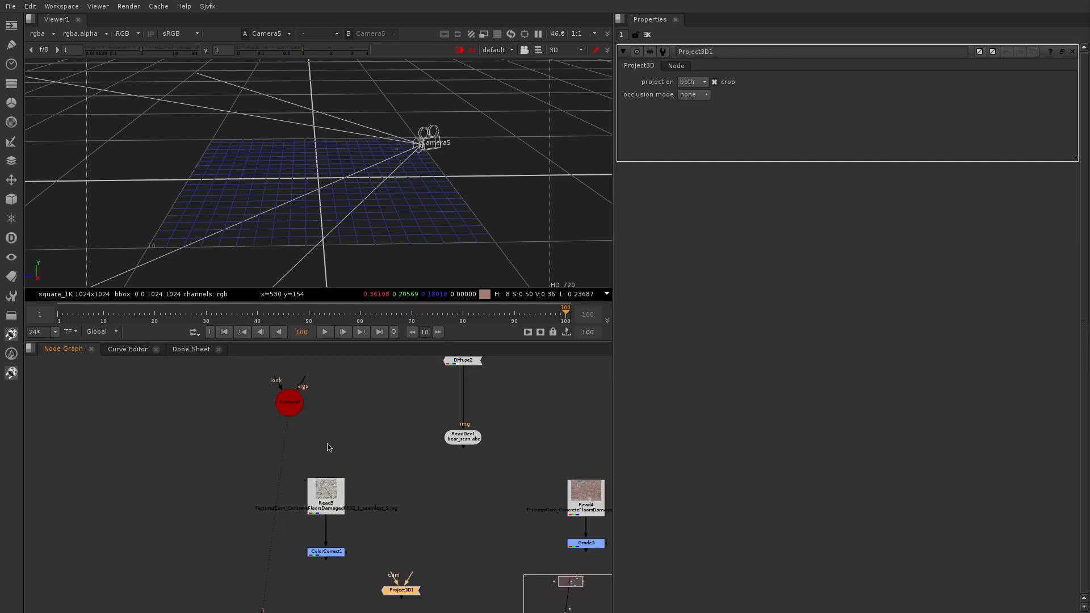
key(Tab)
text(fram)
key(Down)
key(Down)
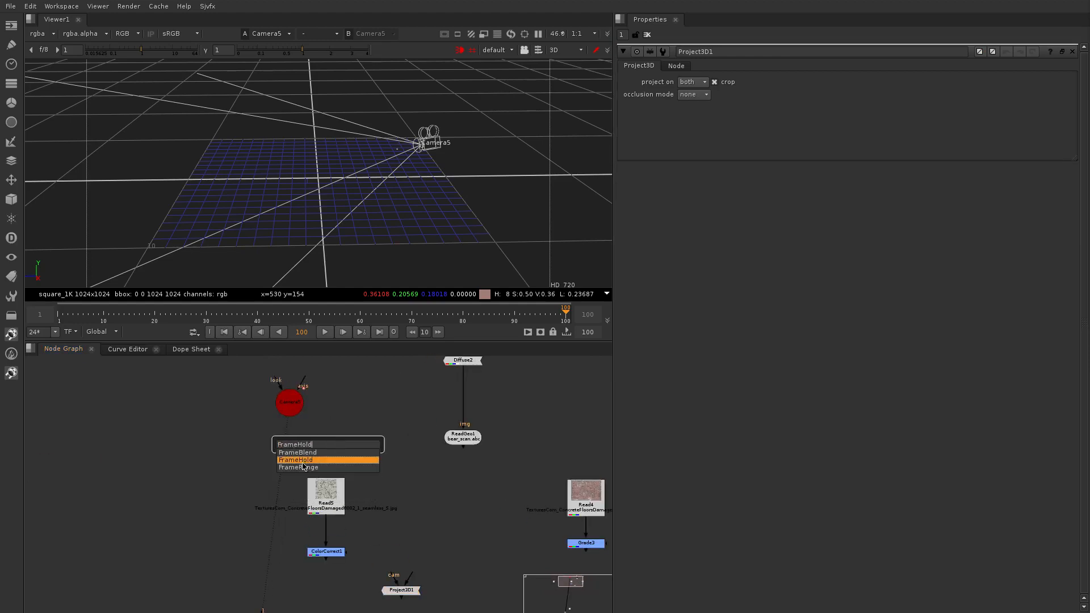
click(303, 461)
drag(331, 448, 294, 454)
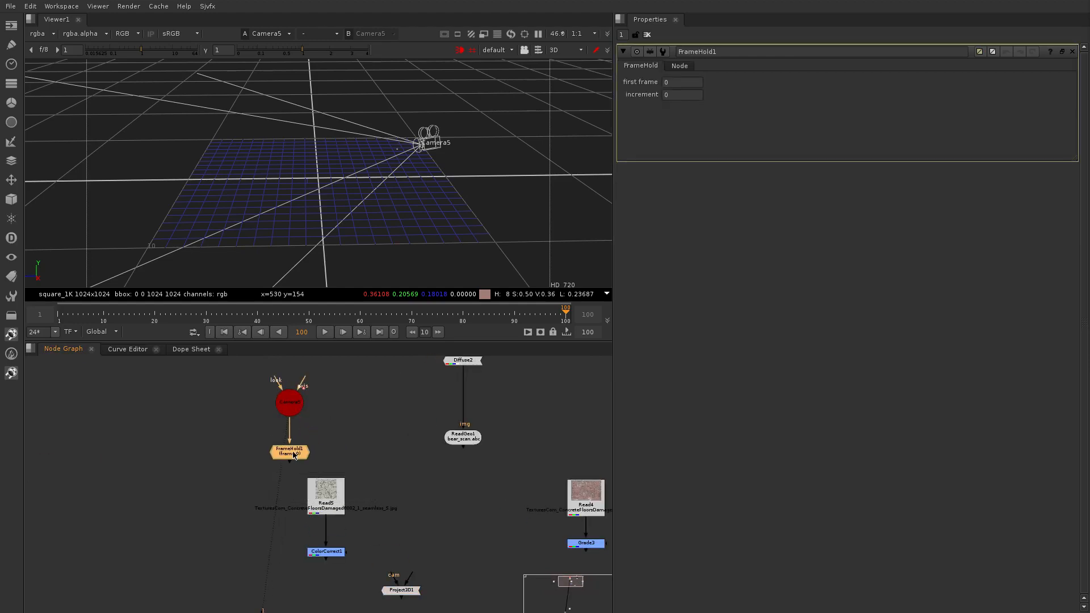
click(388, 529)
Move the Read5 and ColorCorrect1 nodes between the camera branch and the bear geometry branch
scroll(377, 506, down, 2)
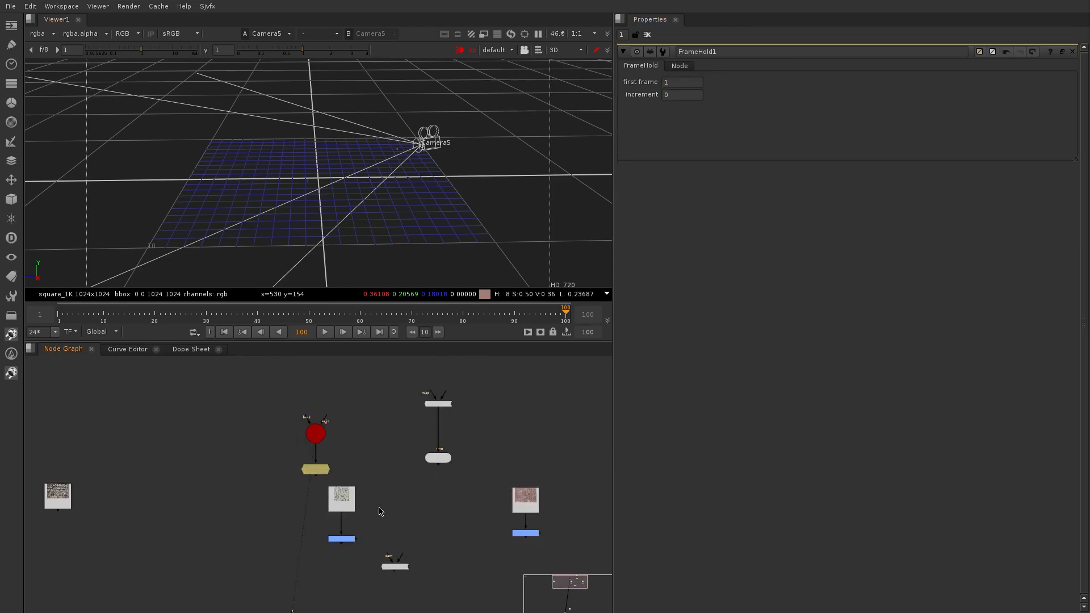
middle_drag(351, 524, 364, 481)
scroll(365, 482, up, 2)
ctrl+drag(355, 503, 399, 397)
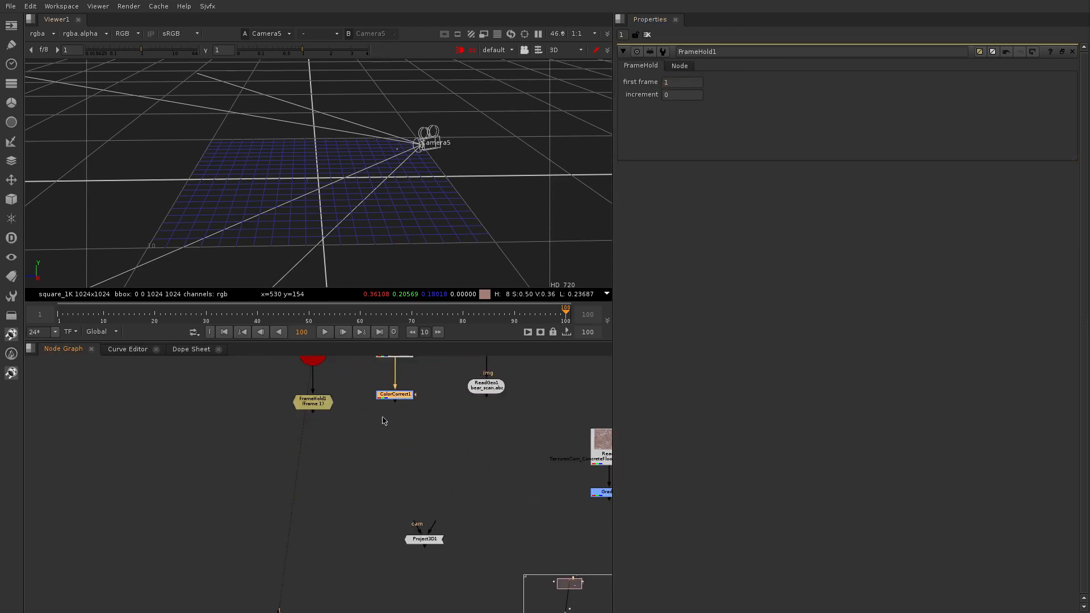
middle_drag(382, 417, 390, 487)
Connect Project3D1's cam input to FrameHold1 and its image input to ColorCorrect1, and view the node in 3D
click(405, 491)
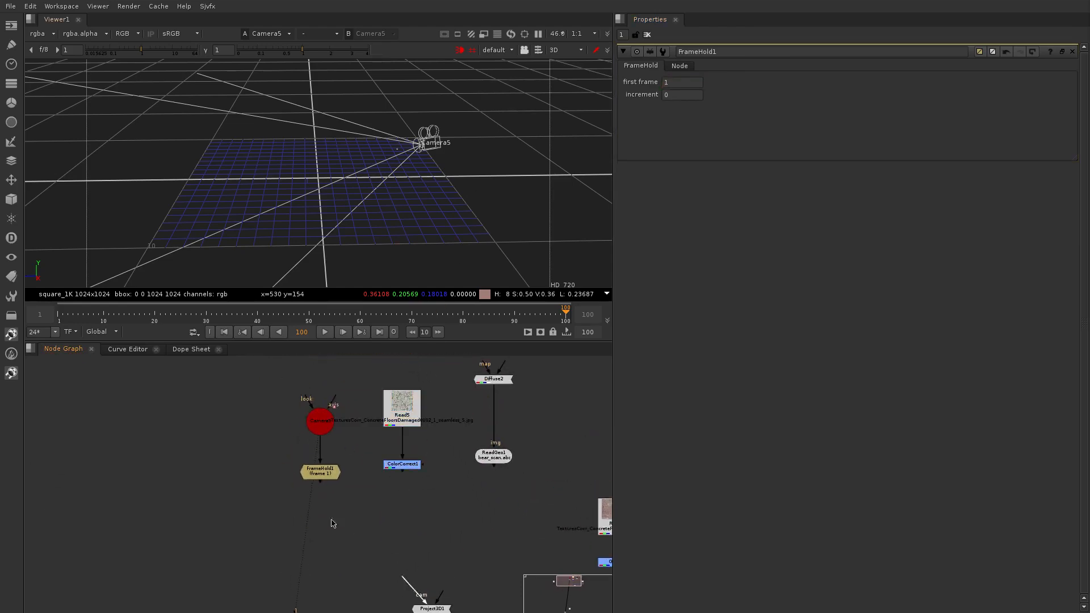
drag(333, 523, 311, 475)
scroll(419, 477, down, 2)
scroll(393, 429, up, 1)
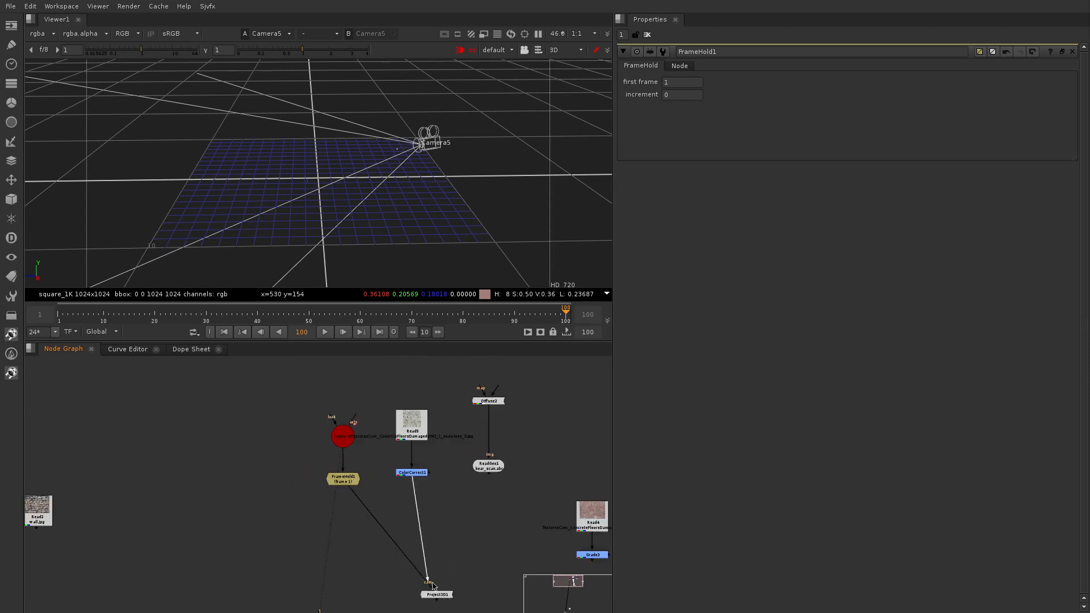
drag(440, 596, 411, 563)
key(1)
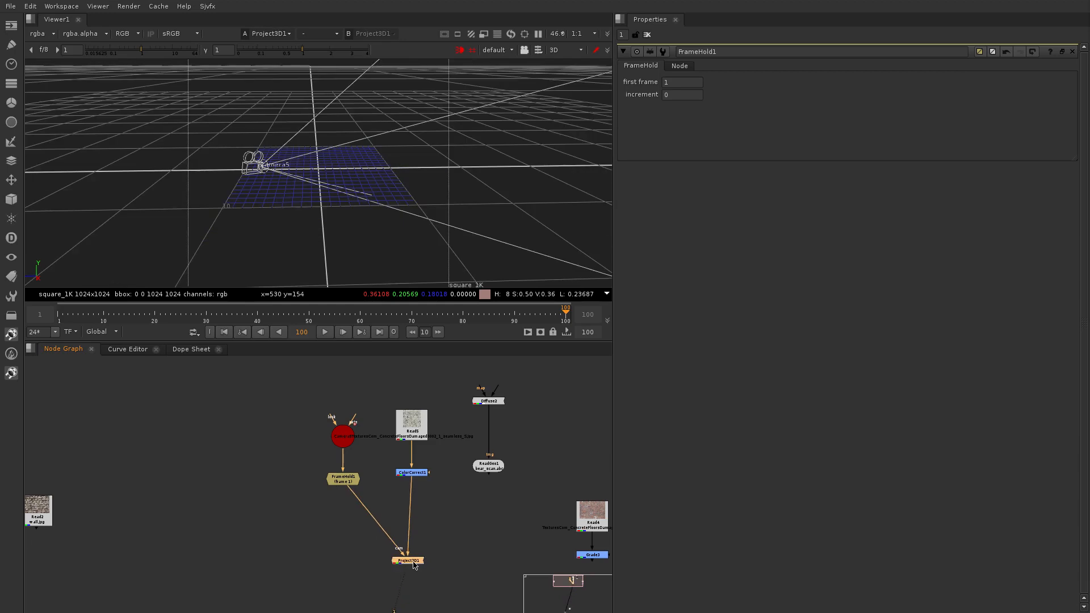
Add an ApplyMaterial node beneath the ReadGeo1 bear geometry, beside Project3D1
scroll(424, 507, down, 2)
middle_drag(459, 526, 390, 514)
scroll(400, 559, up, 1)
click(401, 559)
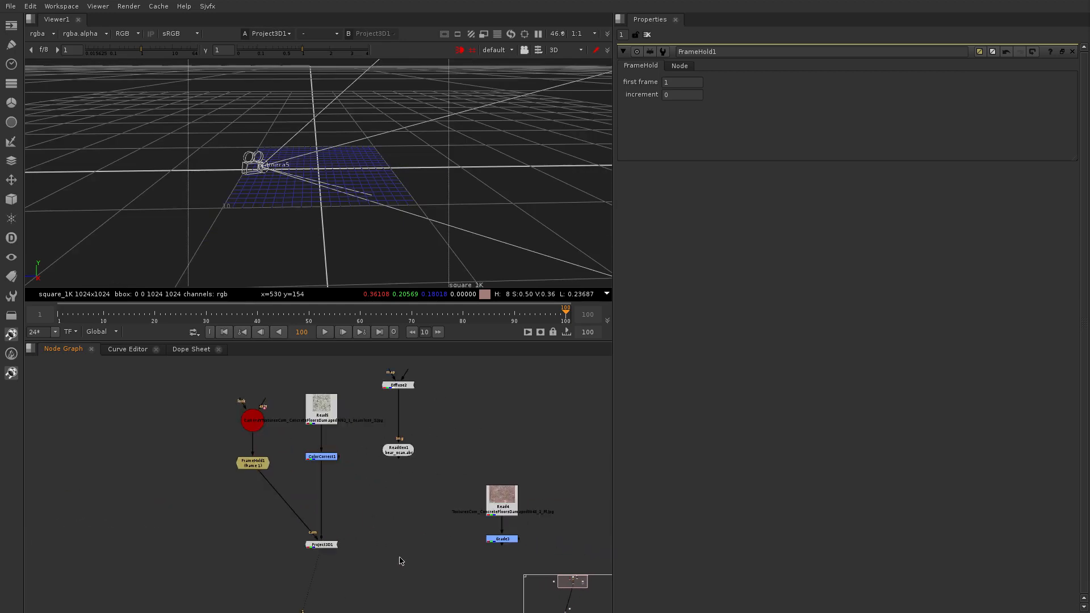
key(Tab)
text(apl)
key(BackSpace)
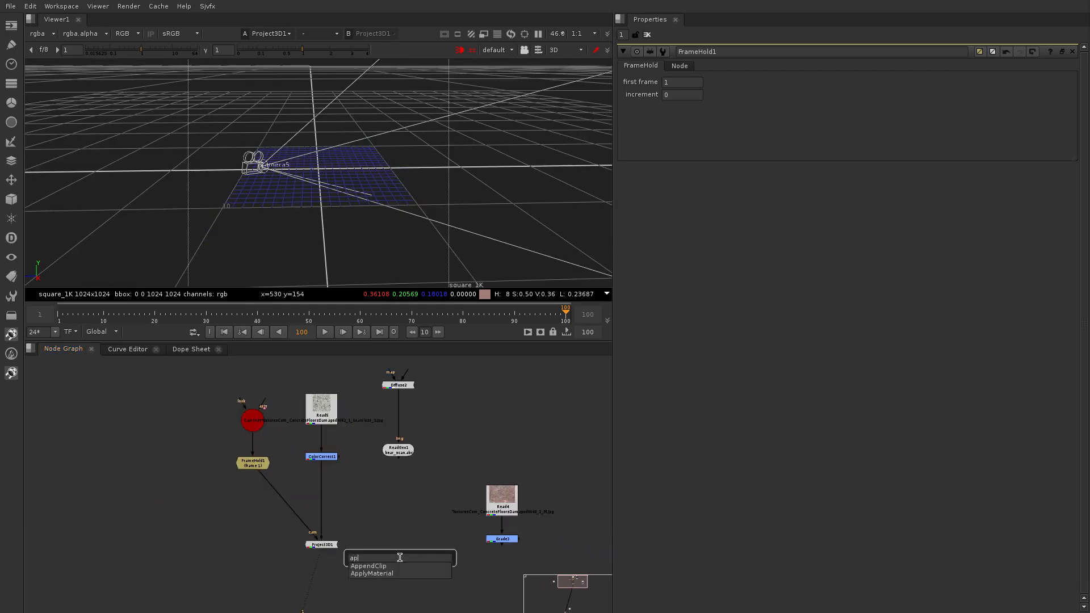
key(Down)
key(Down)
key(Return)
Connect ApplyMaterial1's mat input to Project3D1 and its geometry input to ReadGeo1
scroll(353, 508, up, 2)
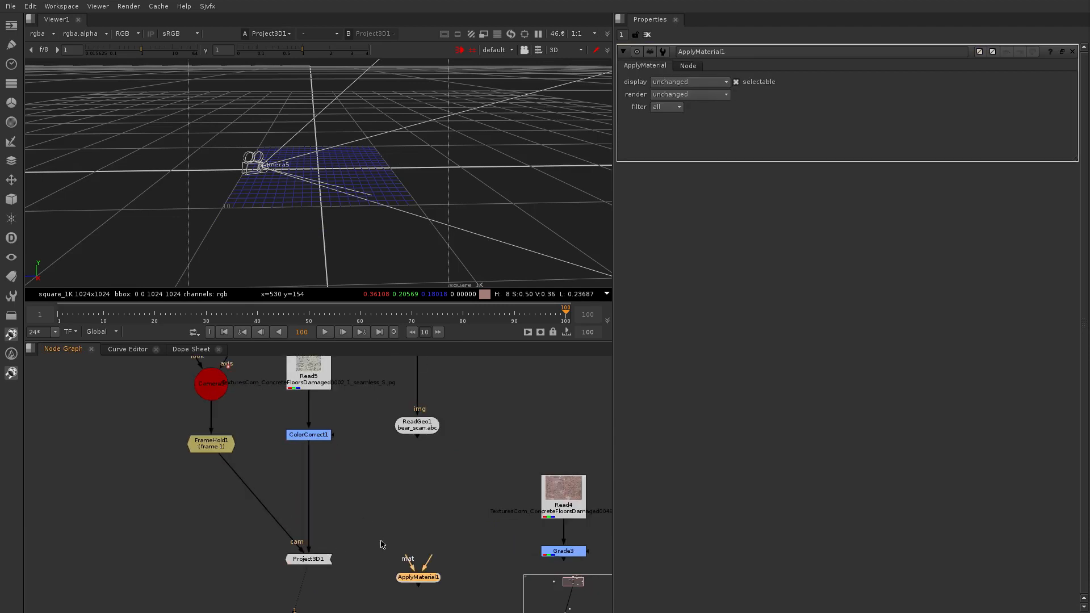
drag(303, 562, 417, 432)
drag(430, 580, 434, 578)
View the ApplyMaterial1 output in the 3D viewer and examine the bear from different angles
key(1)
scroll(369, 168, up, 3)
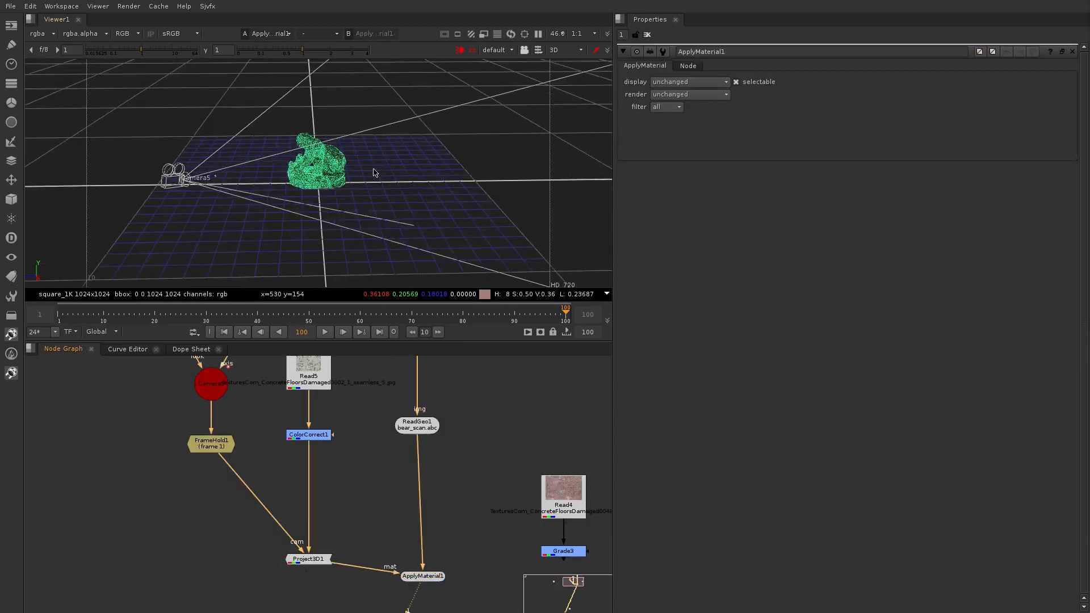
click(375, 170)
ctrl+drag(369, 171, 332, 214)
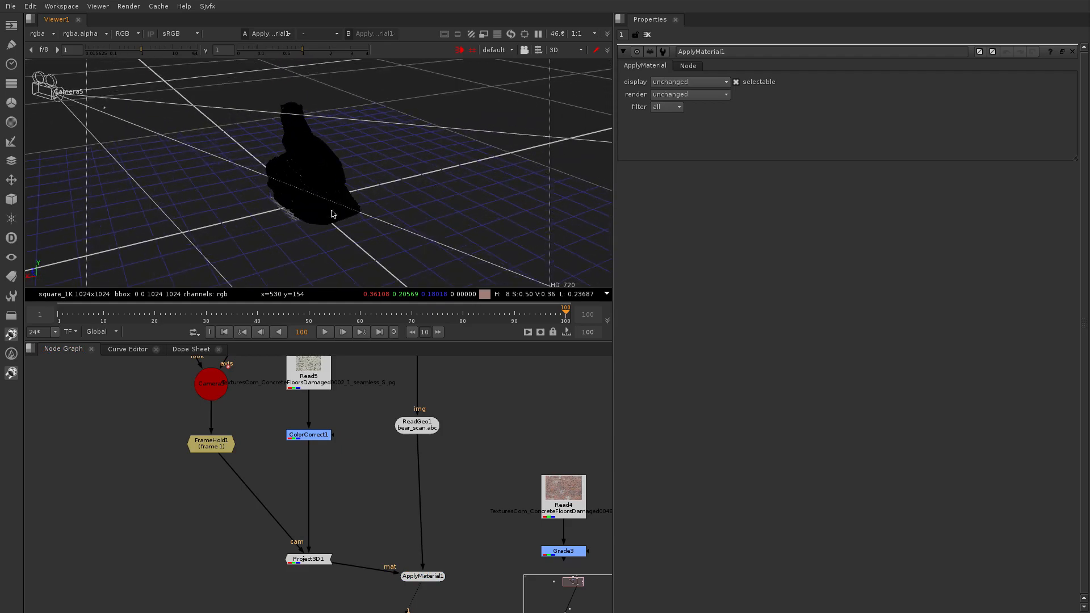
click(418, 574)
click(399, 202)
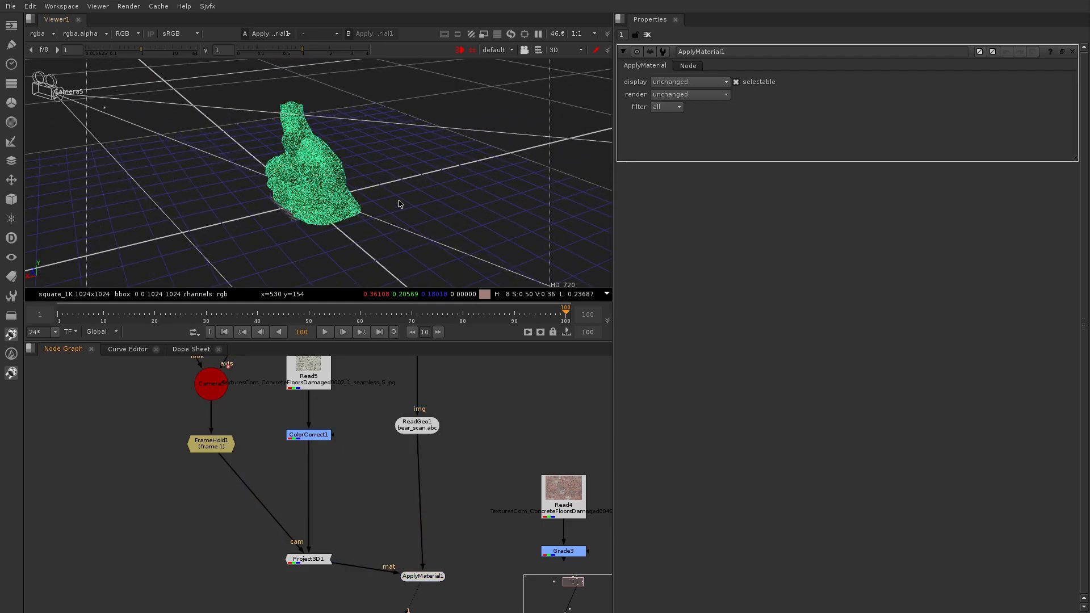
ctrl+drag(400, 202, 420, 217)
Add a Light node beside the bear geometry branch to light the projected texture
key(s)
key(Tab)
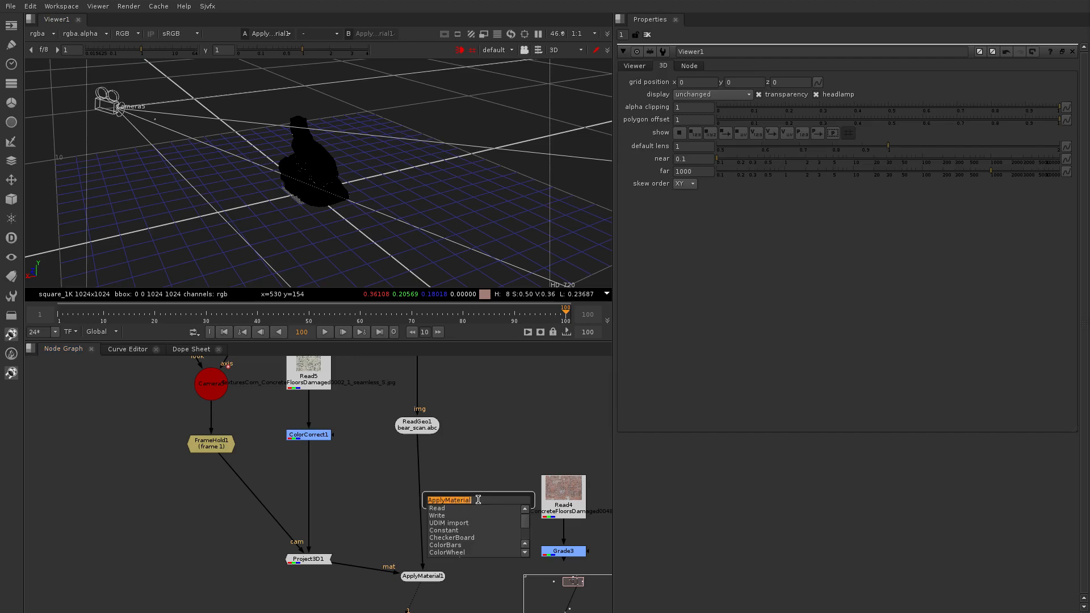
text(lig)
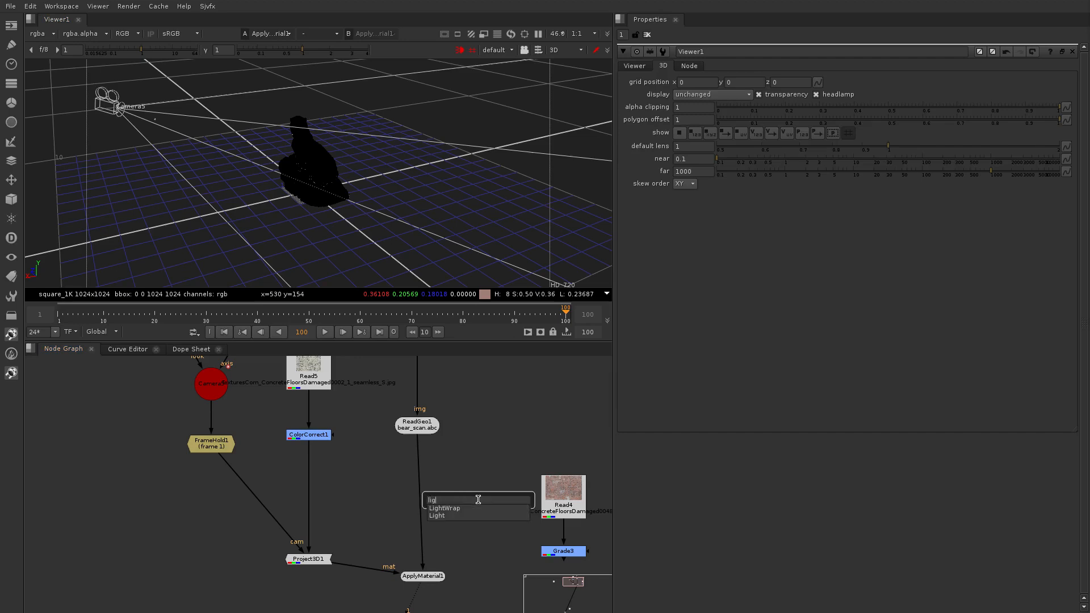
key(Return)
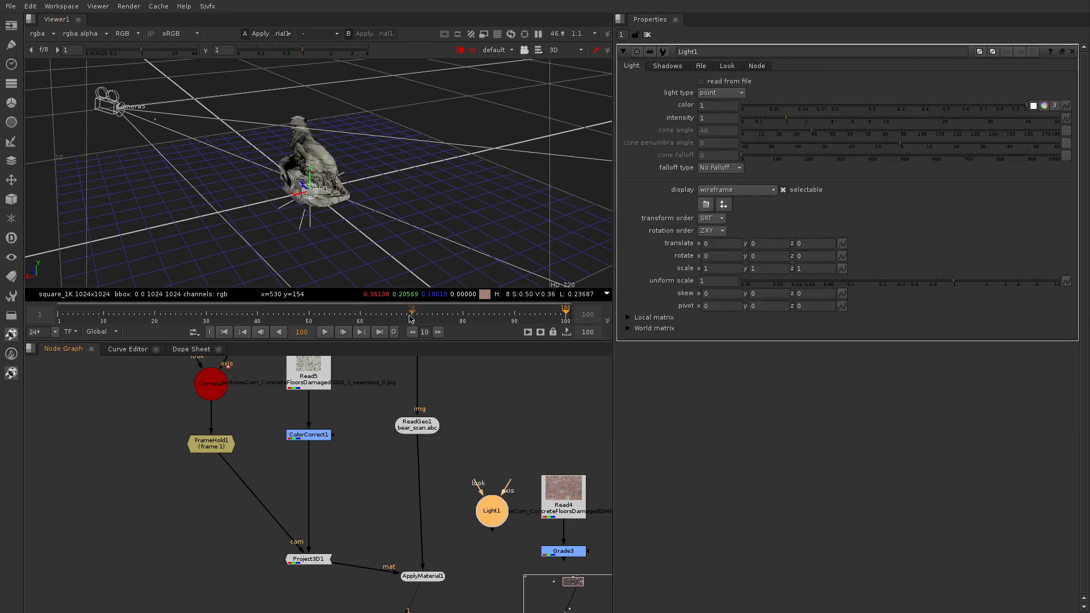
scroll(375, 184, up, 5)
ctrl+drag(377, 190, 229, 185)
Turn off the headlamp in the viewer's 3D settings
click(522, 198)
key(s)
click(816, 95)
scroll(404, 171, down, 4)
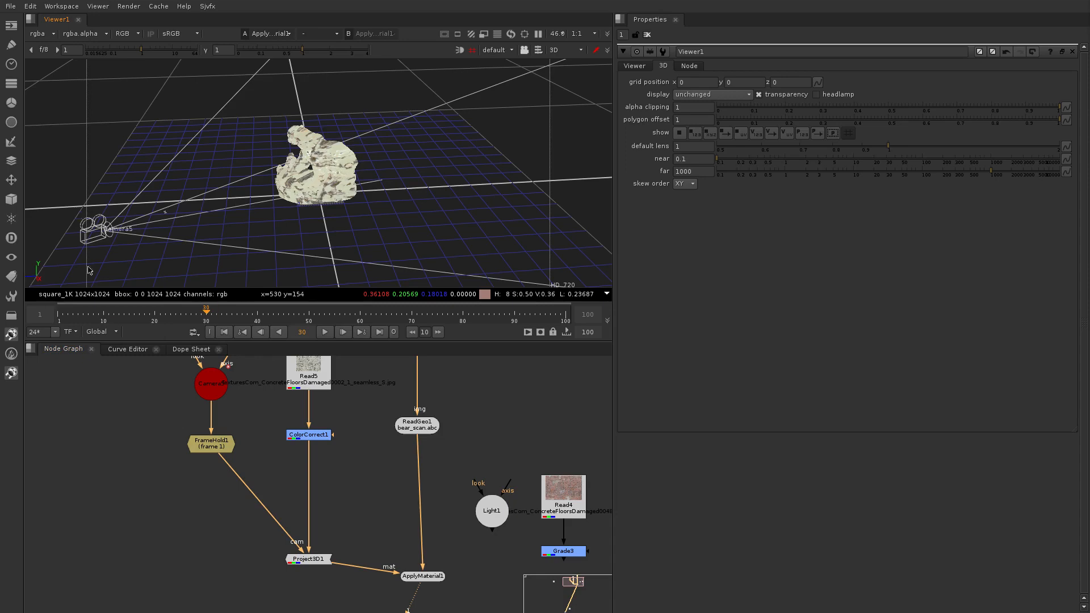
Add a ScanlineRender node below ApplyMaterial1, with its obj/scn input fed by ApplyMaterial1
click(218, 452)
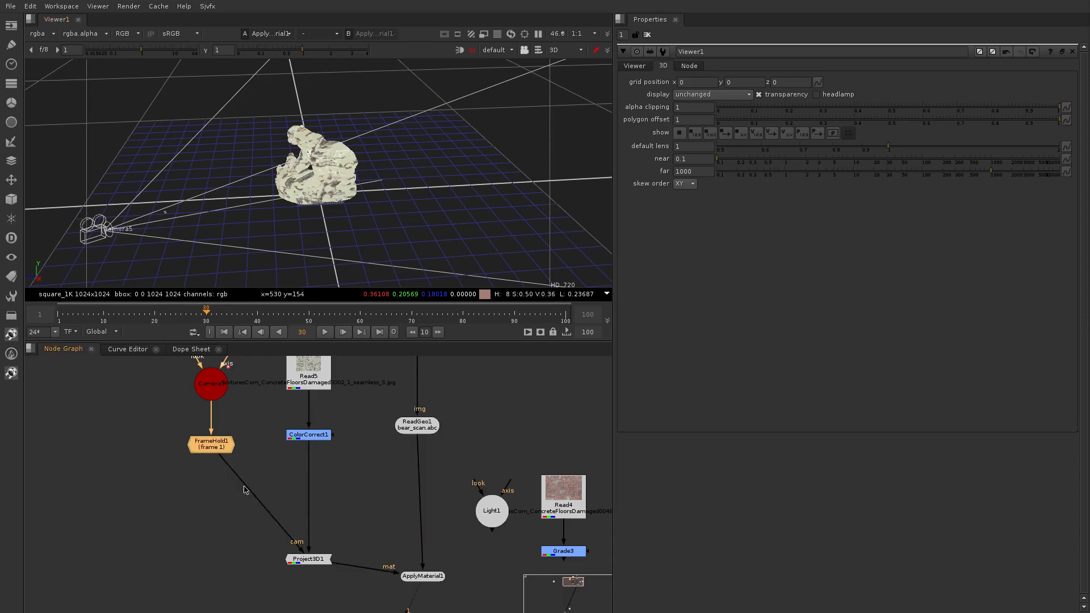
scroll(244, 487, down, 2)
middle_drag(385, 528, 381, 516)
scroll(393, 531, up, 2)
middle_drag(372, 578, 419, 499)
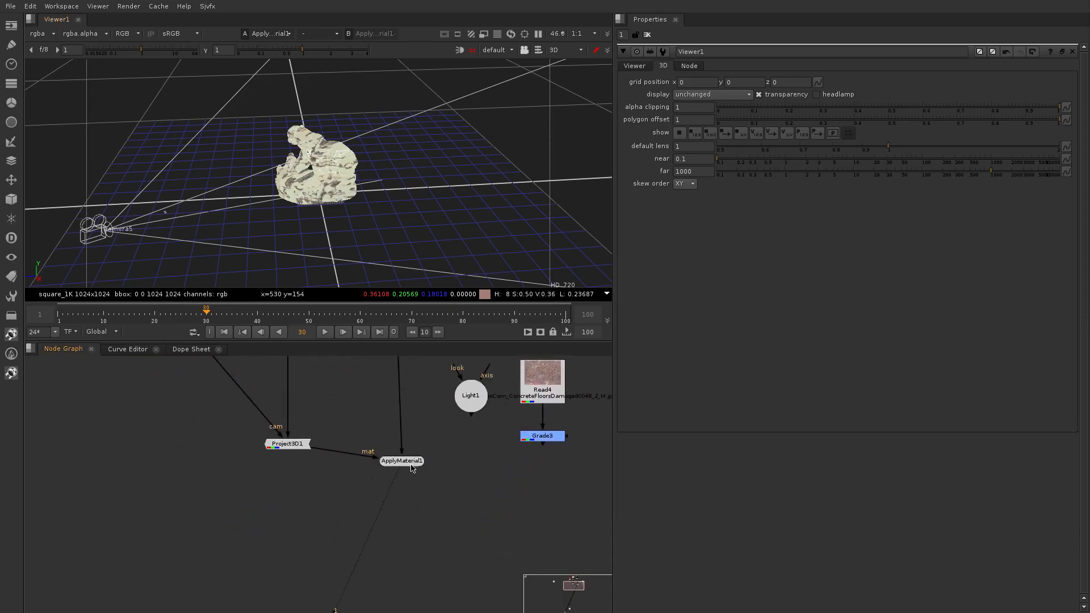
drag(409, 467, 402, 467)
key(Tab)
text(scan)
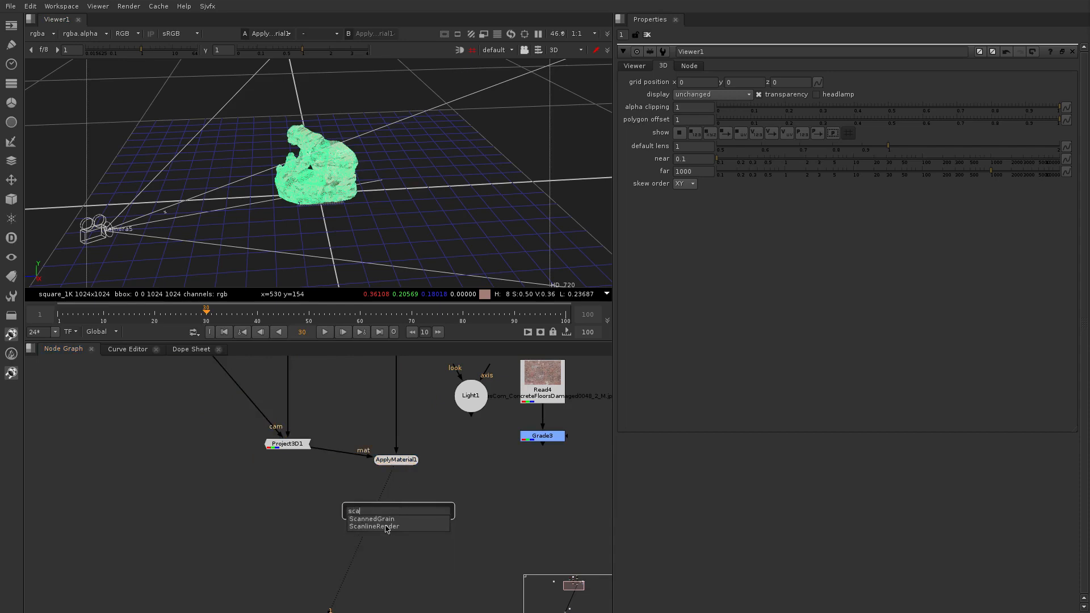
key(Return)
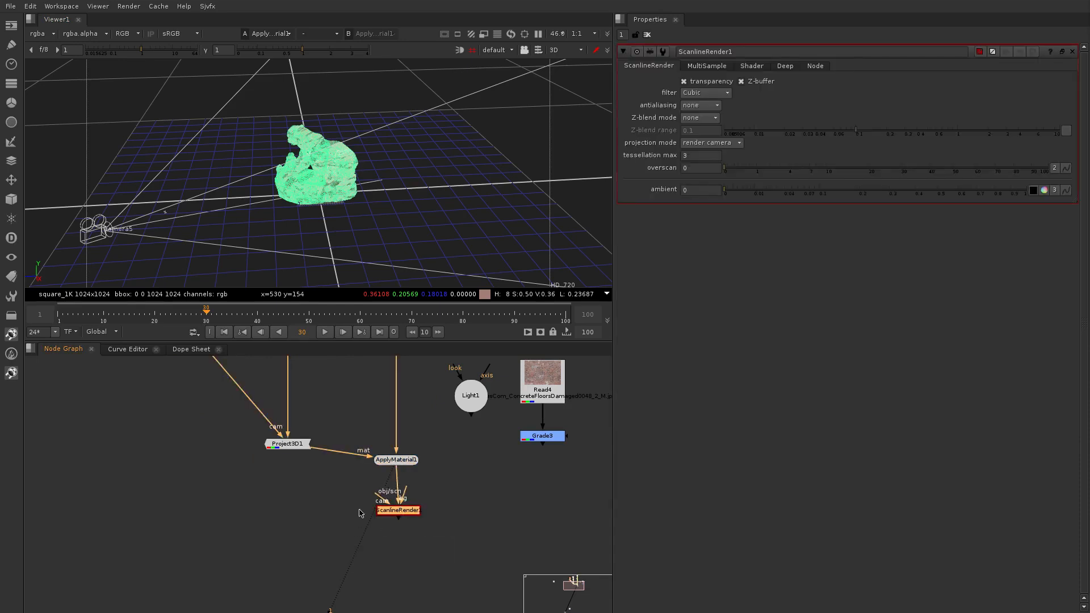
Paste a camera copy beside the ScanlineRender and connect it to the render node's cam input
scroll(374, 504, down, 2)
middle_drag(239, 407, 235, 364)
click(268, 426)
scroll(287, 475, up, 1)
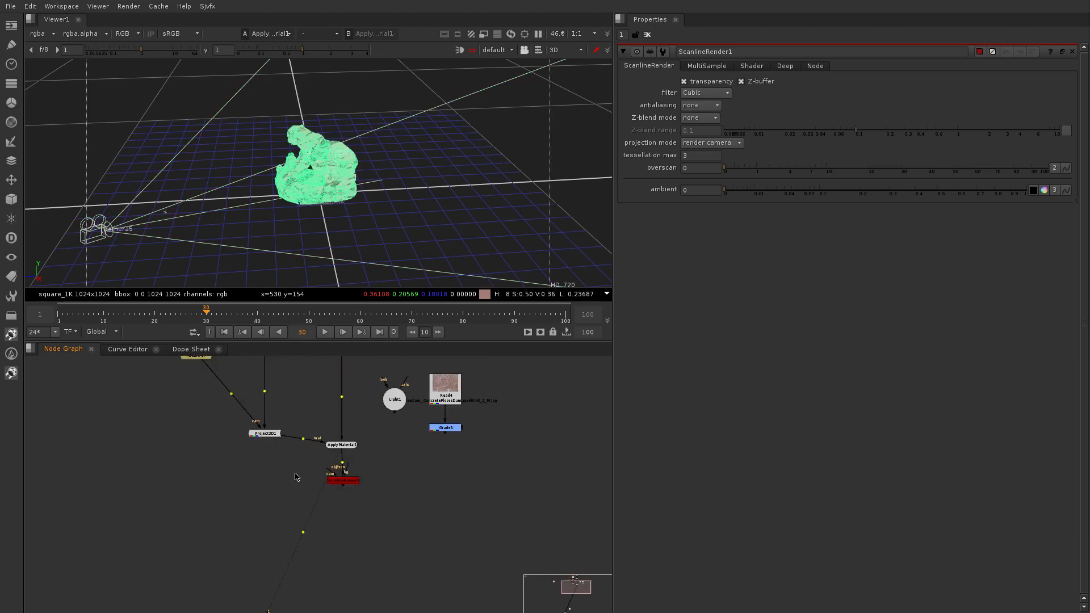
key(ctrl+v)
mouse_move(293, 473)
mouse_down()
mouse_move(279, 482)
mouse_move(351, 484)
mouse_move(229, 488)
mouse_up()
scroll(340, 470, up, 2)
View the ScanlineRender output in 2D and examine the projected texture at frames 11 and 85
click(343, 486)
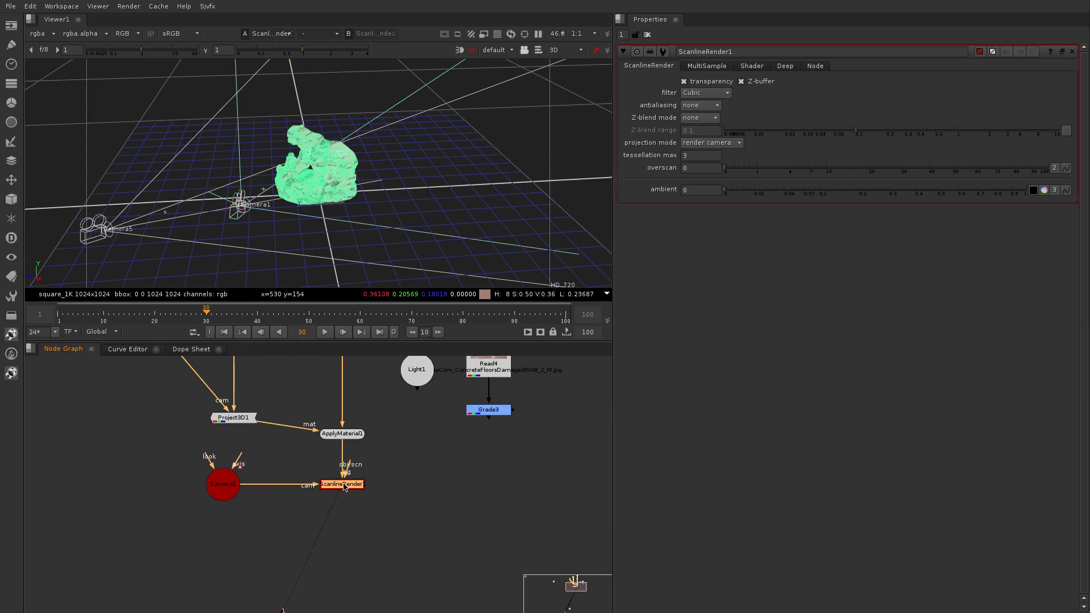
key(Tab)
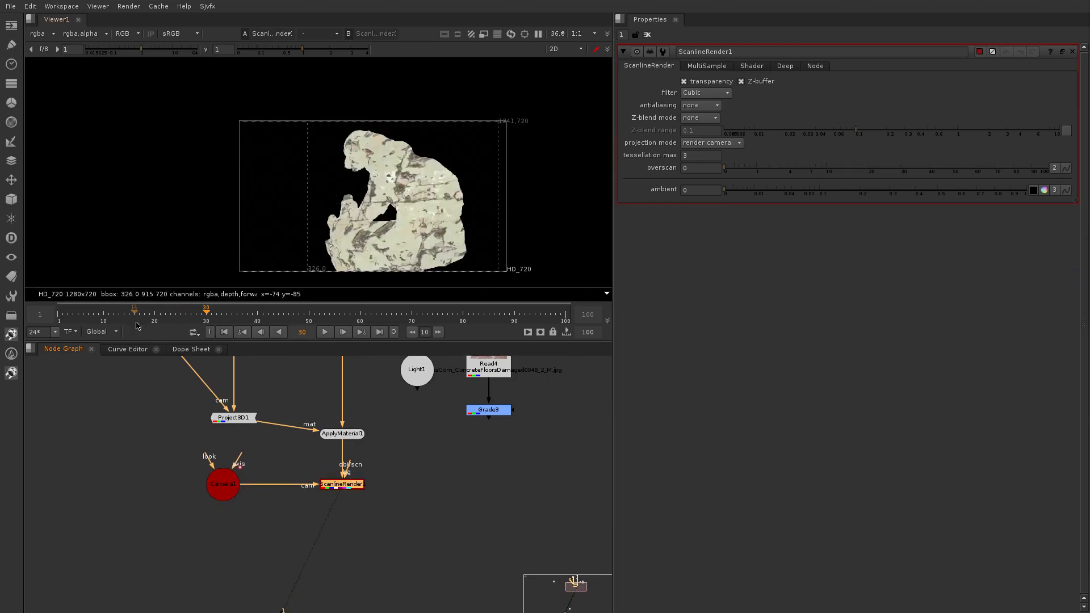
click(105, 319)
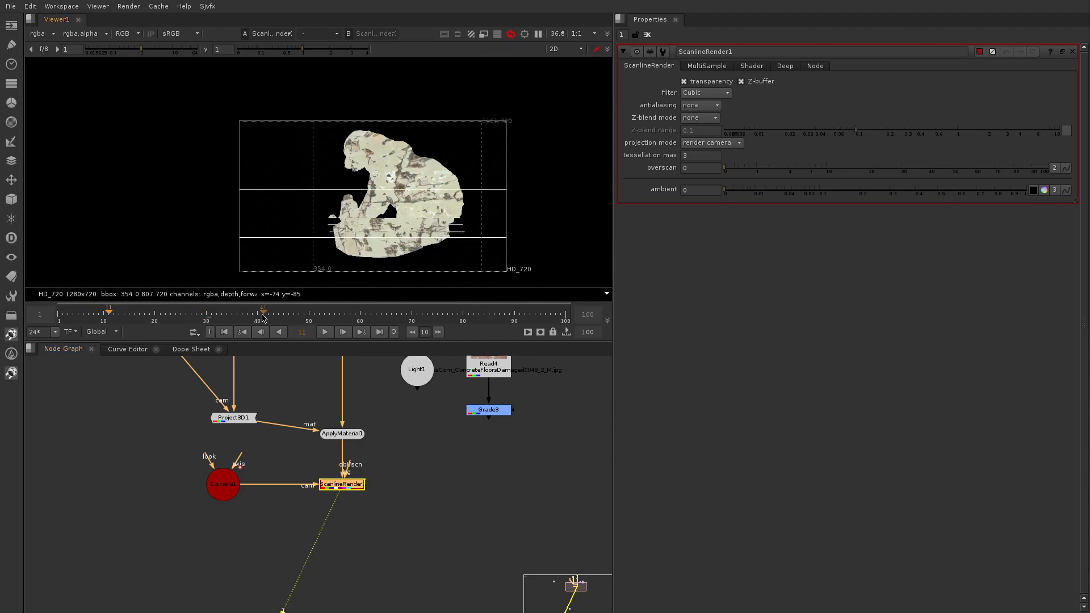
click(488, 316)
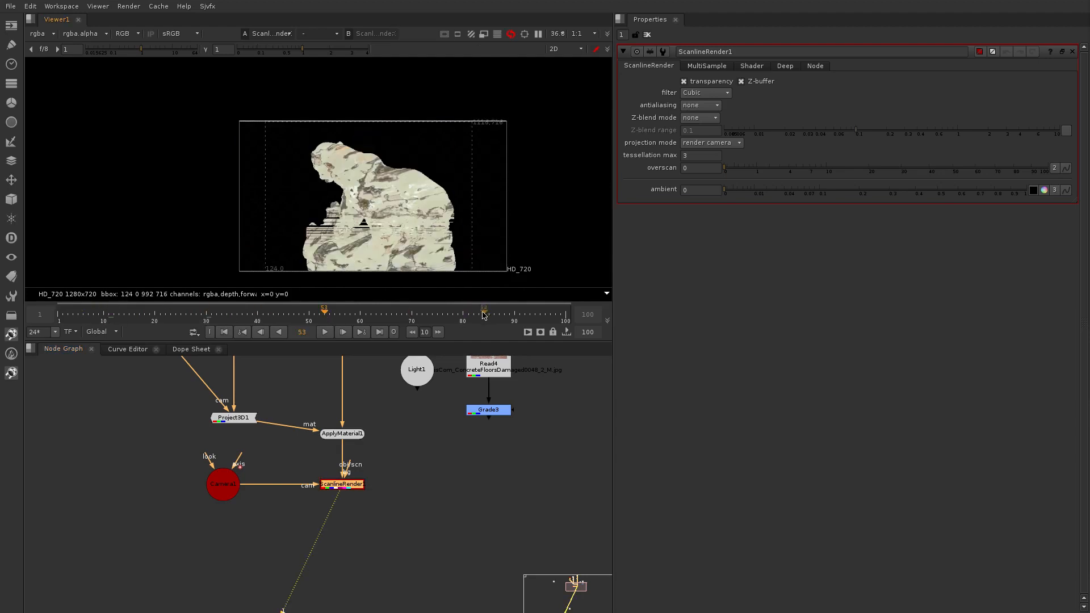
Move the Read4 and Grade3 nodes further away from the bear branch and delete the Light node
scroll(364, 536, down, 5)
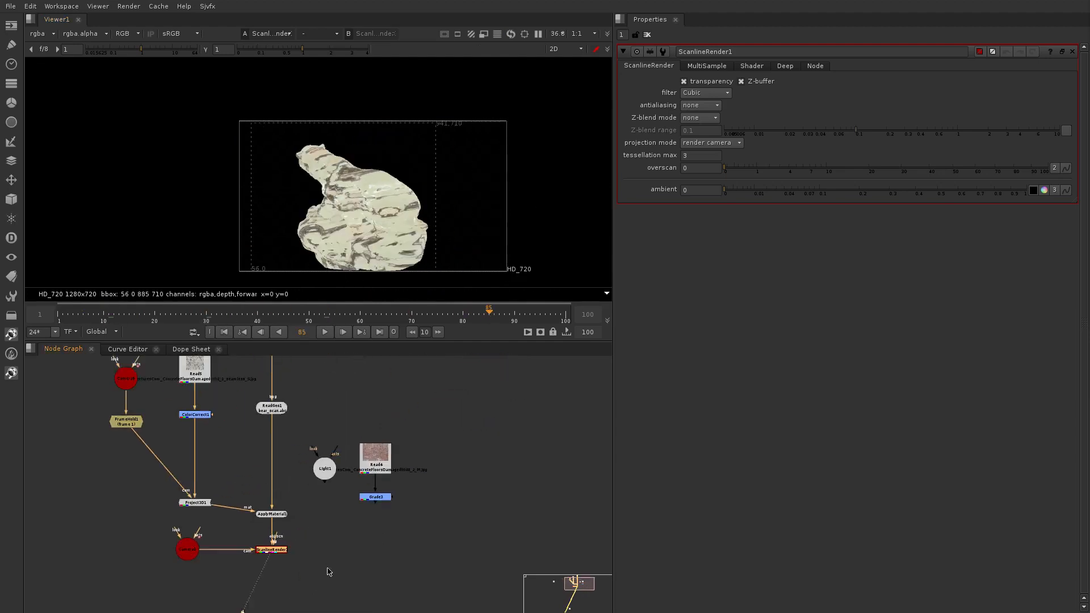
middle_drag(432, 437, 457, 429)
drag(452, 407, 329, 494)
drag(386, 444, 508, 418)
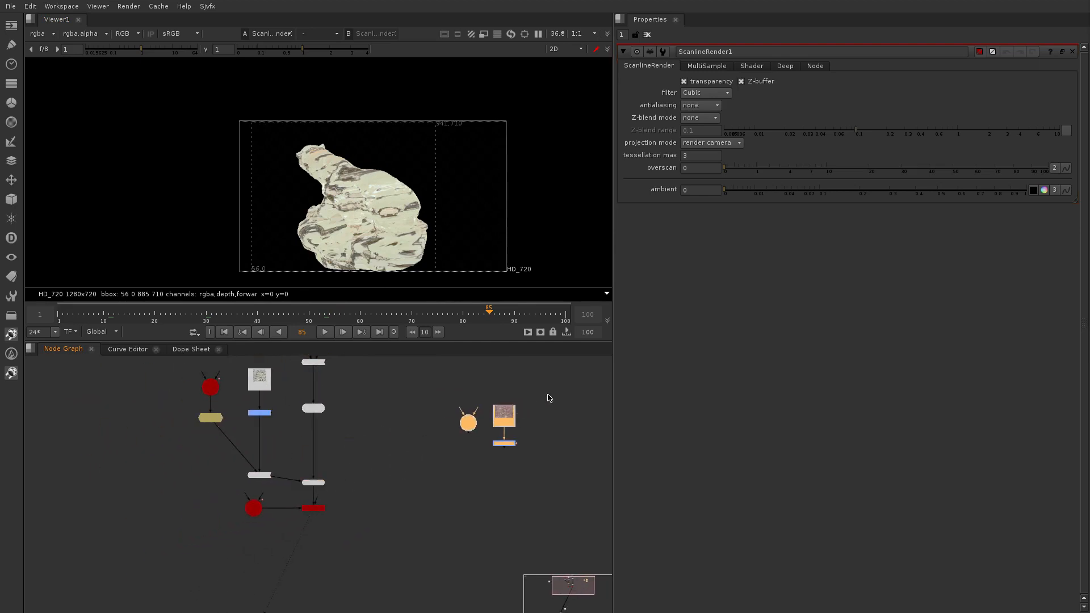
scroll(502, 415, up, 4)
key(Delete)
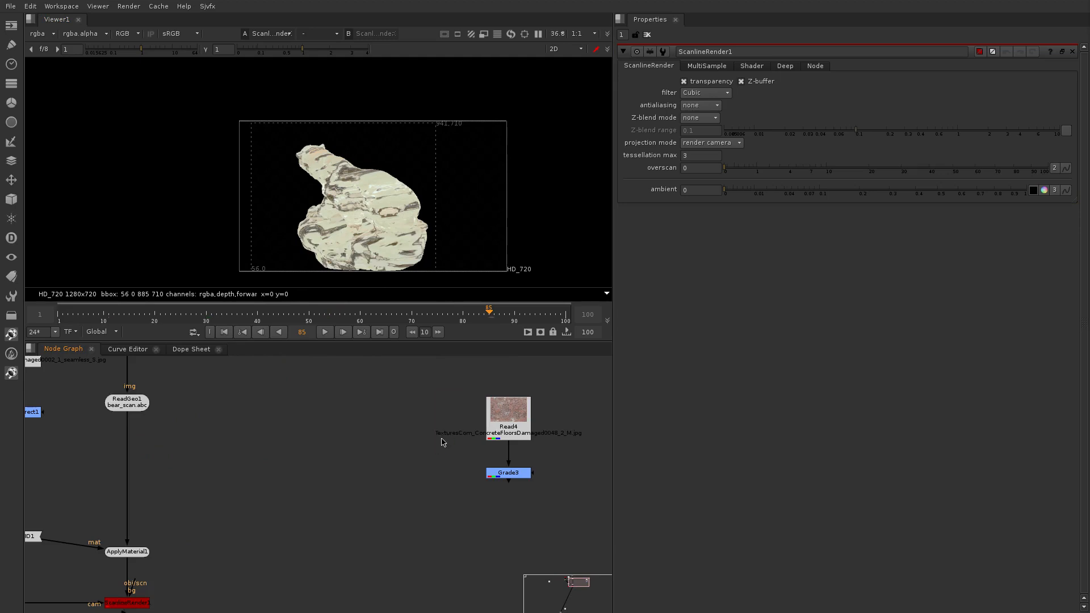
scroll(441, 443, down, 2)
scroll(484, 412, up, 2)
scroll(426, 415, down, 4)
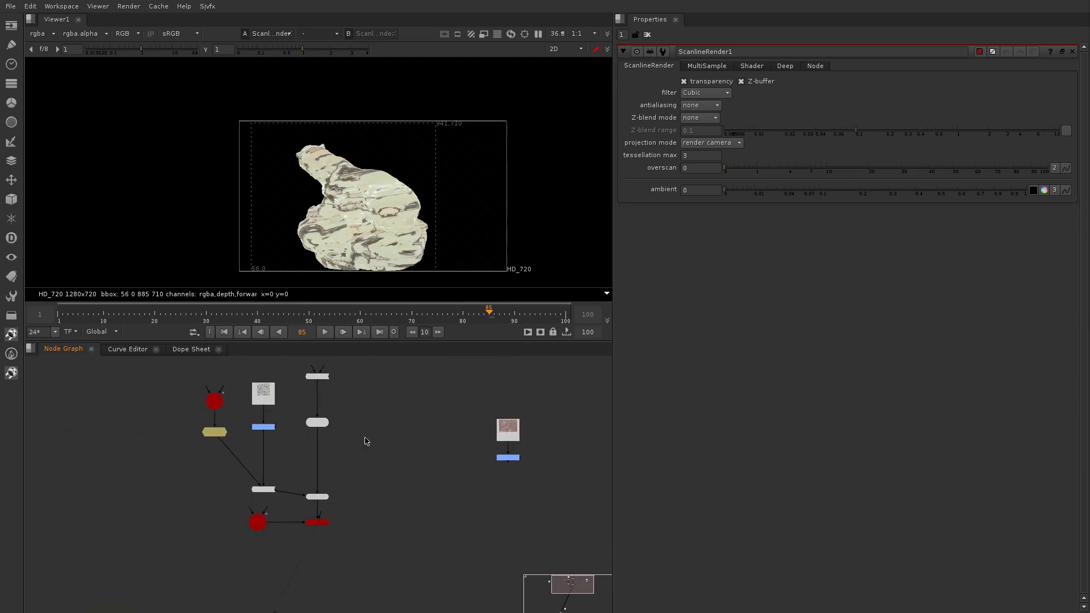
scroll(365, 440, up, 2)
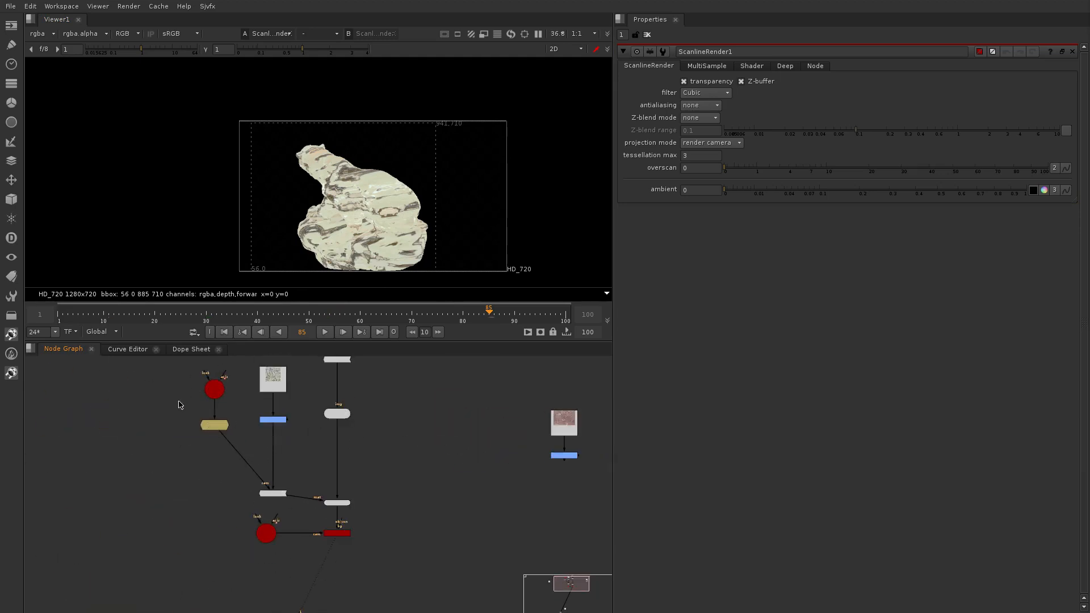
Duplicate the projection camera, FrameHold1 and Project3D1, and line the copies up in a column beside Read4
drag(167, 369, 233, 448)
shift+drag(294, 462, 239, 510)
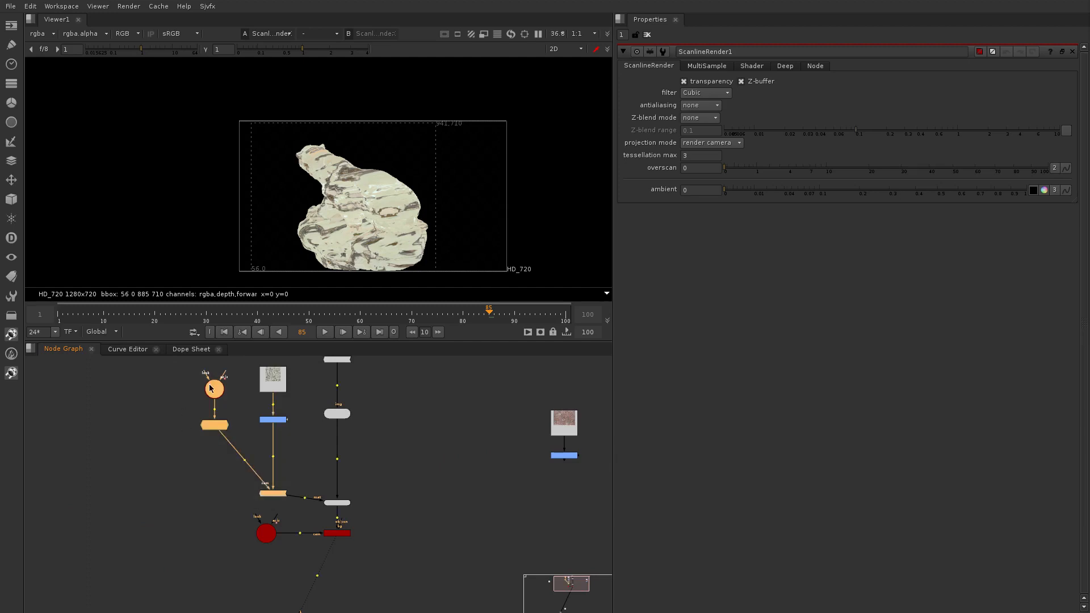
key(ctrl+c)
key(ctrl+v)
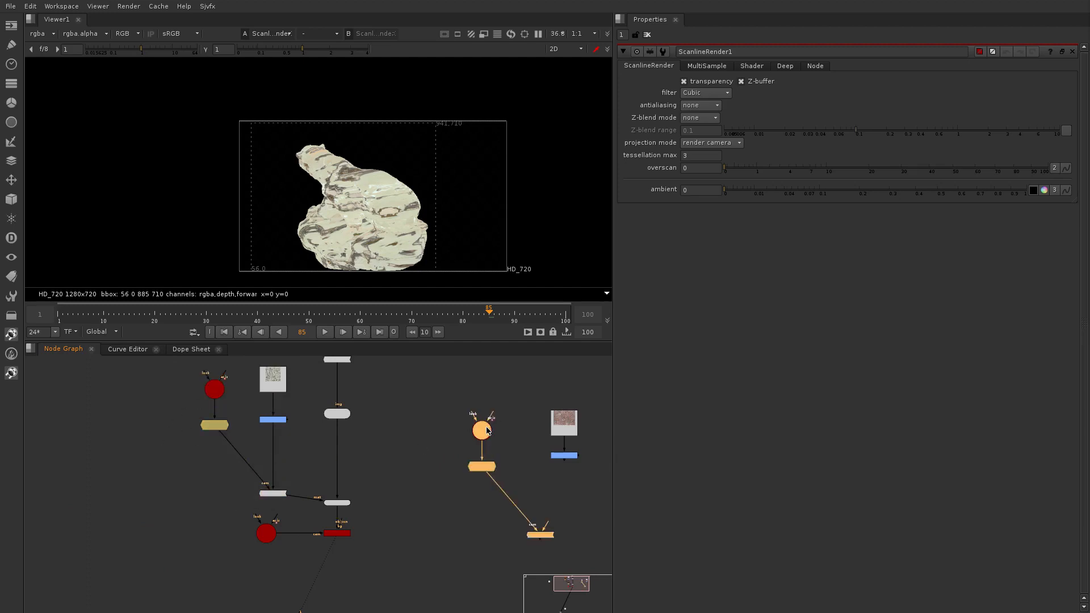
drag(487, 430, 511, 385)
click(537, 471)
scroll(575, 477, up, 1)
drag(570, 495, 505, 493)
middle_drag(306, 442, 310, 531)
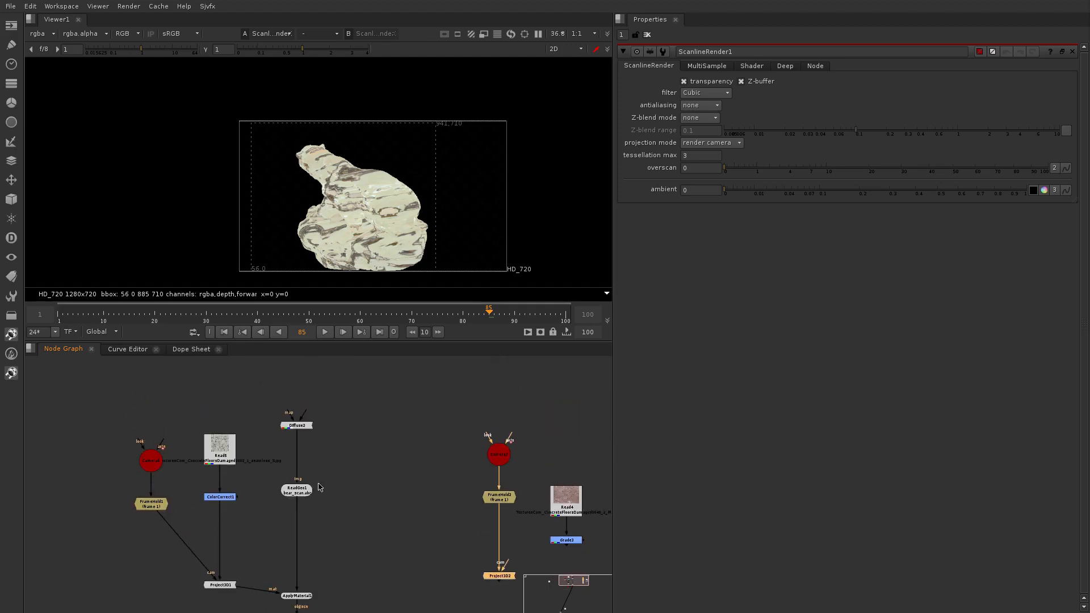
click(389, 468)
key(Tab)
text(pos)
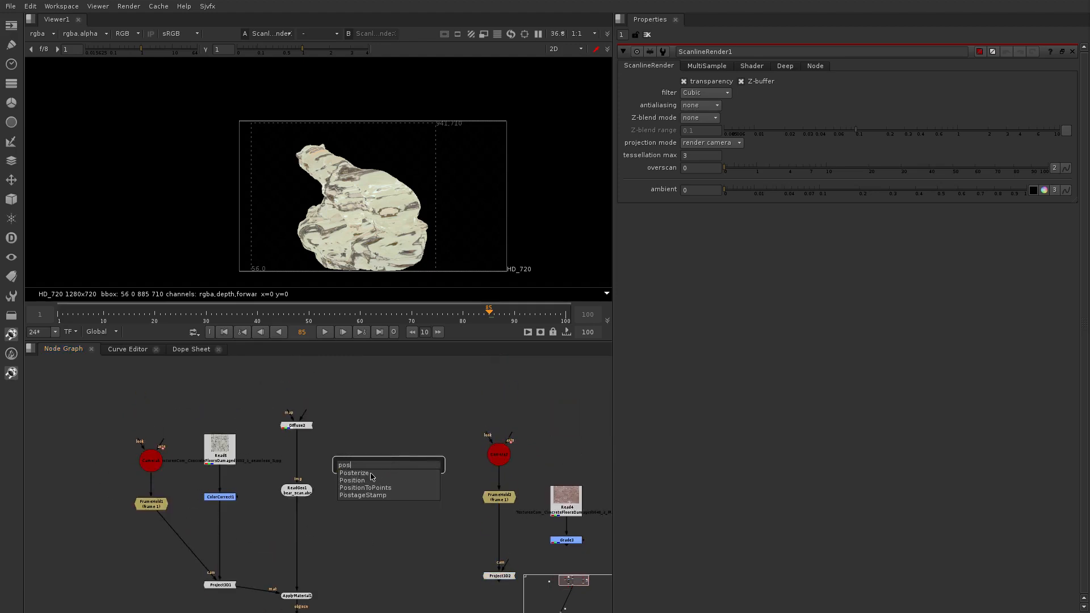
text(t)
click(369, 481)
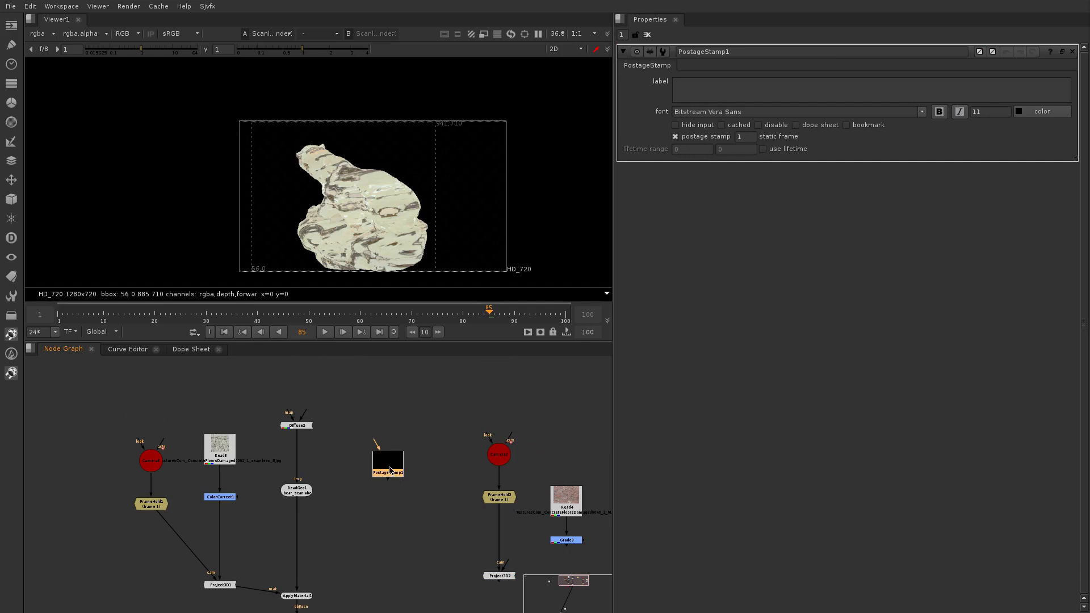
key(Delete)
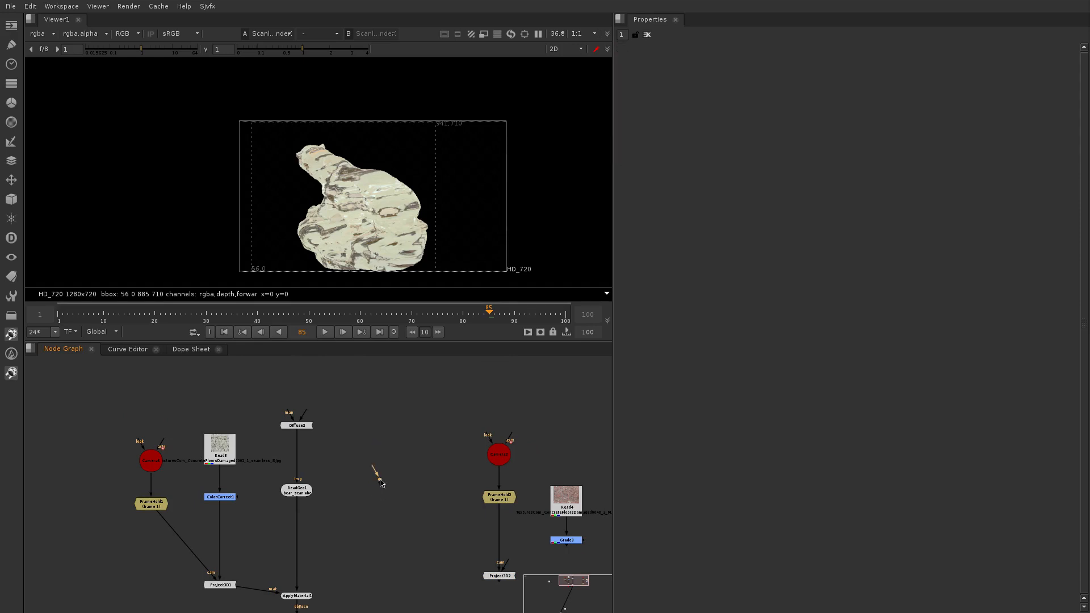
Connect Project3D2's free input to Grade3 and set FrameHold2's first frame to 100
middle_drag(513, 554, 486, 523)
scroll(486, 522, up, 2)
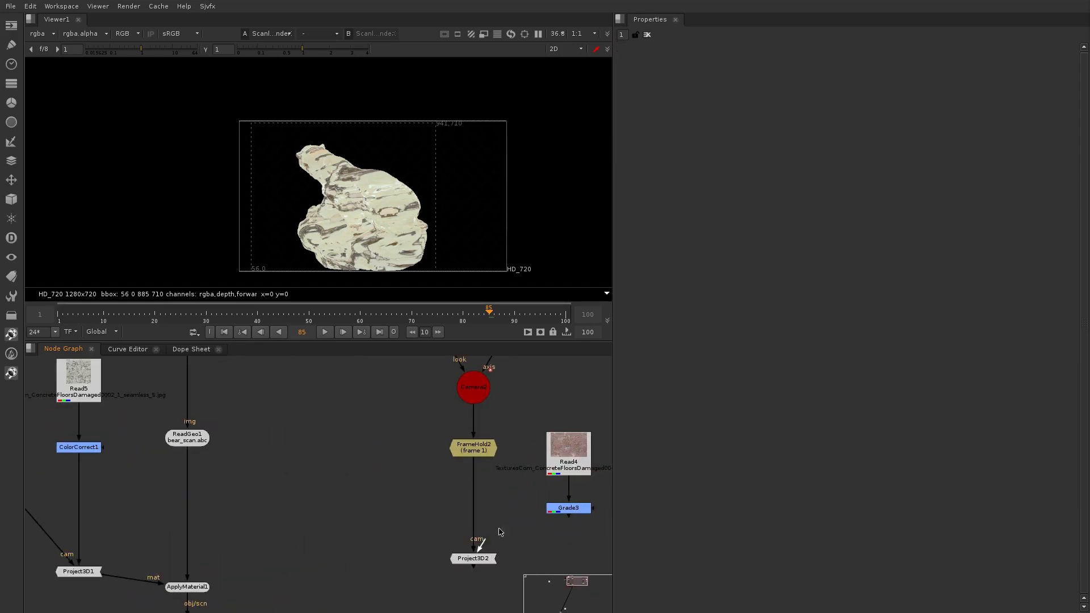
drag(495, 530, 569, 504)
double_click(474, 454)
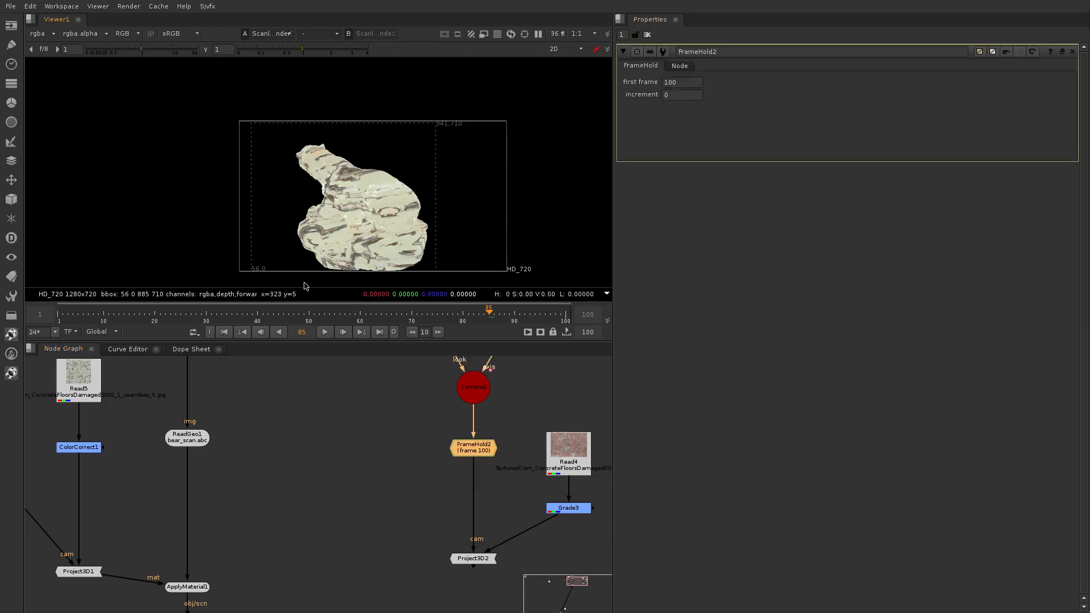
View Camera5 in the 3D viewer and scrub to frame 100 to examine its position there
scroll(63, 428, down, 2)
middle_drag(62, 428, 243, 456)
scroll(239, 454, up, 3)
double_click(162, 424)
key(1)
ctrl+drag(399, 182, 491, 260)
drag(497, 311, 565, 314)
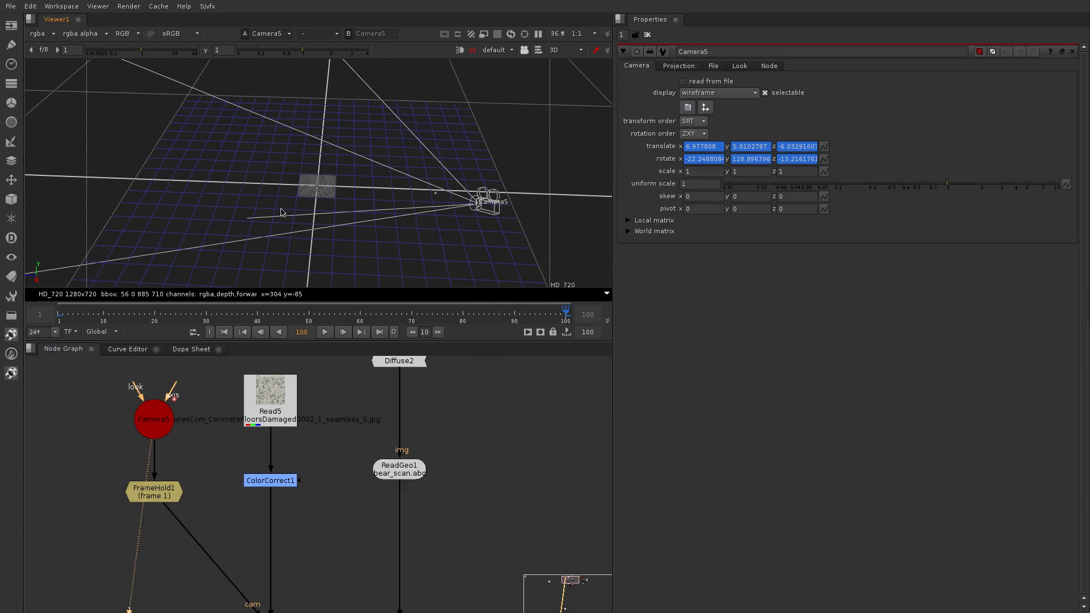
Reopen FrameHold2's settings to check the held frame and view Project3D2 in the viewer
scroll(451, 474, down, 4)
scroll(345, 435, up, 1)
middle_drag(477, 516, 367, 462)
scroll(367, 463, up, 2)
double_click(397, 419)
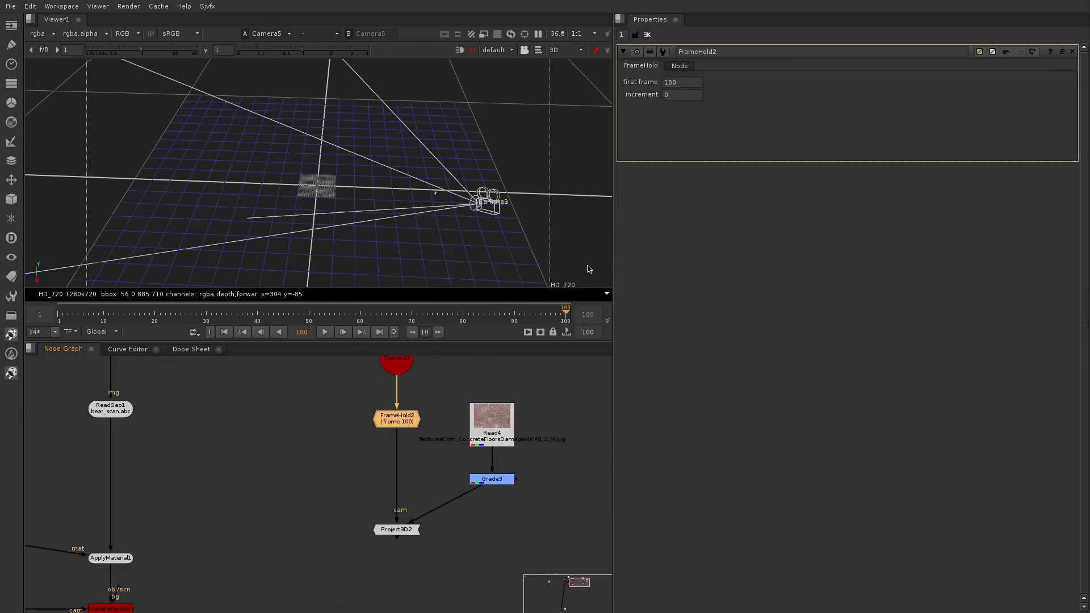
middle_drag(404, 532, 438, 491)
click(439, 491)
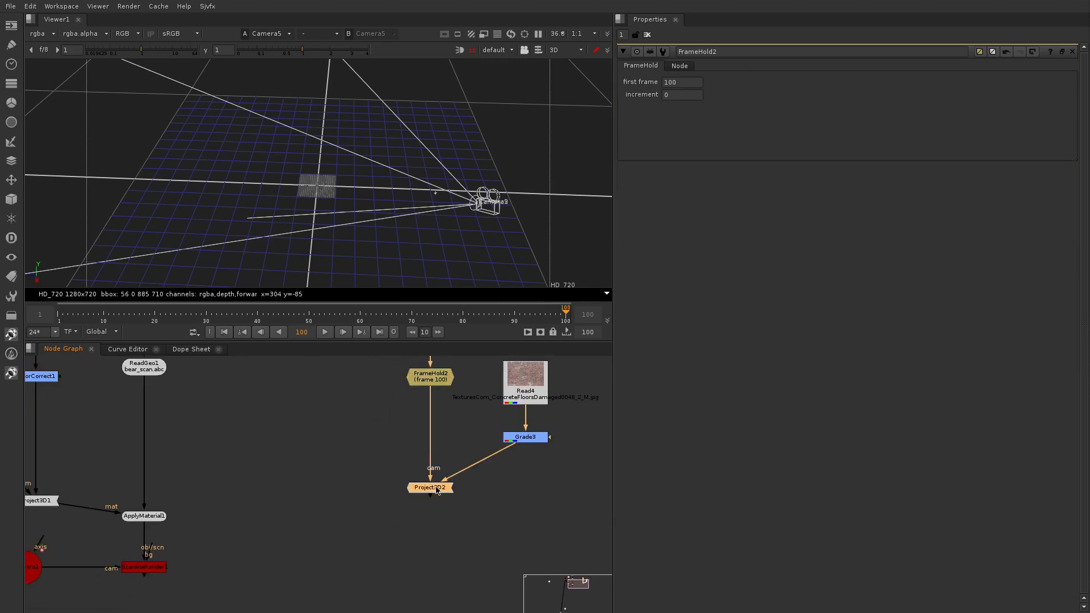
key(1)
Duplicate ApplyMaterial1 below Project3D2, connect its mat input to Project3D2 and its geometry input to ReadGeo1, and view it
scroll(439, 488, down, 2)
middle_drag(318, 483, 359, 473)
drag(294, 487, 239, 517)
click(488, 501)
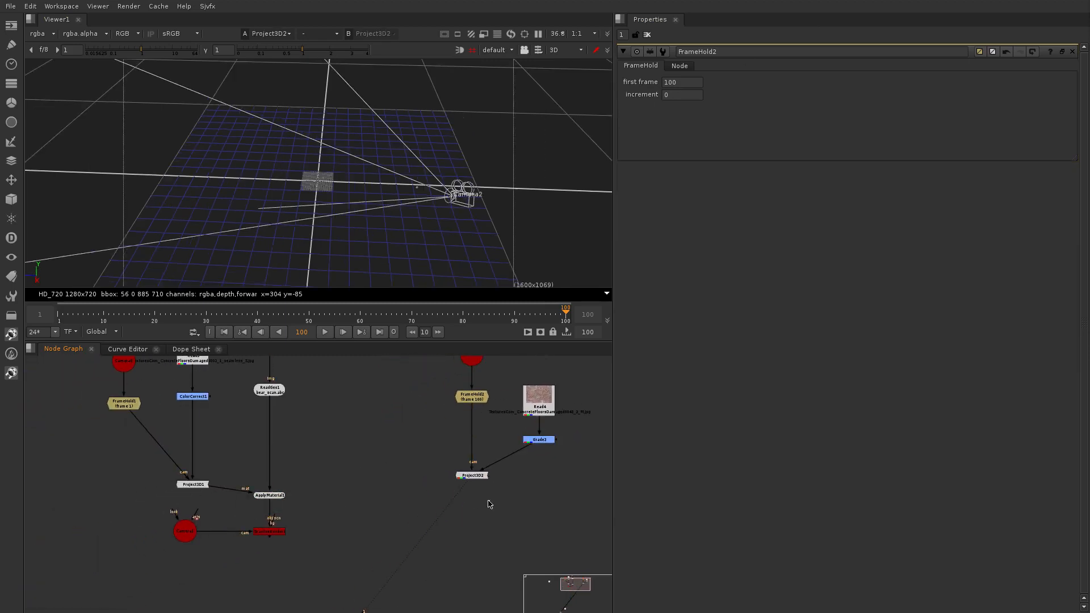
drag(488, 501, 366, 399)
middle_drag(352, 443, 337, 487)
scroll(507, 572, up, 2)
drag(455, 539, 450, 542)
key(1)
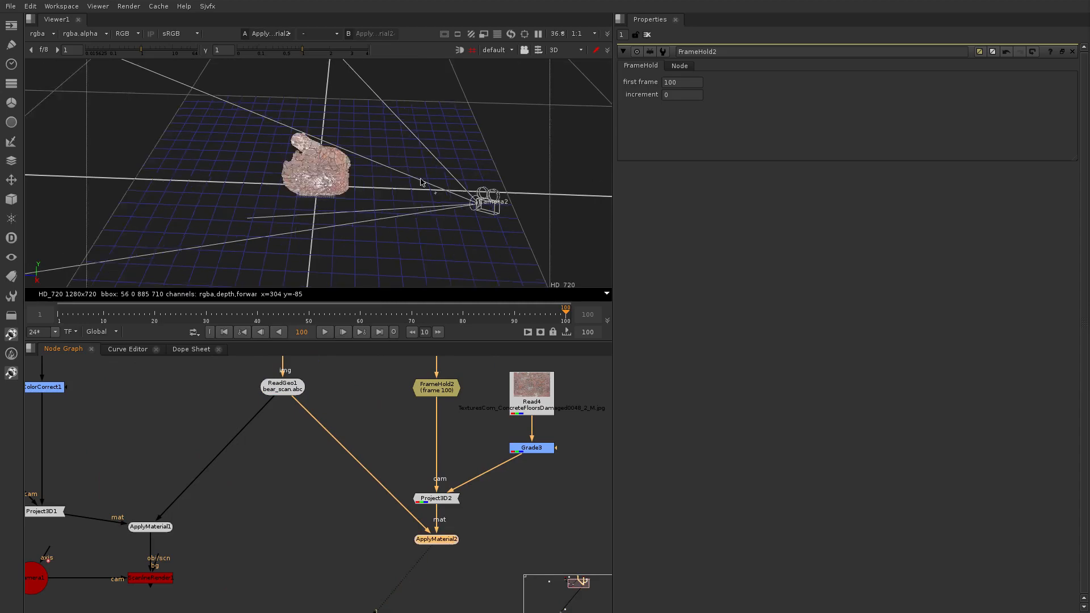
Examine the second projection on the bear up close from different angles in the 3D viewer
click(309, 168)
scroll(333, 182, up, 5)
ctrl+drag(333, 182, 445, 214)
click(545, 208)
ctrl+drag(388, 174, 344, 171)
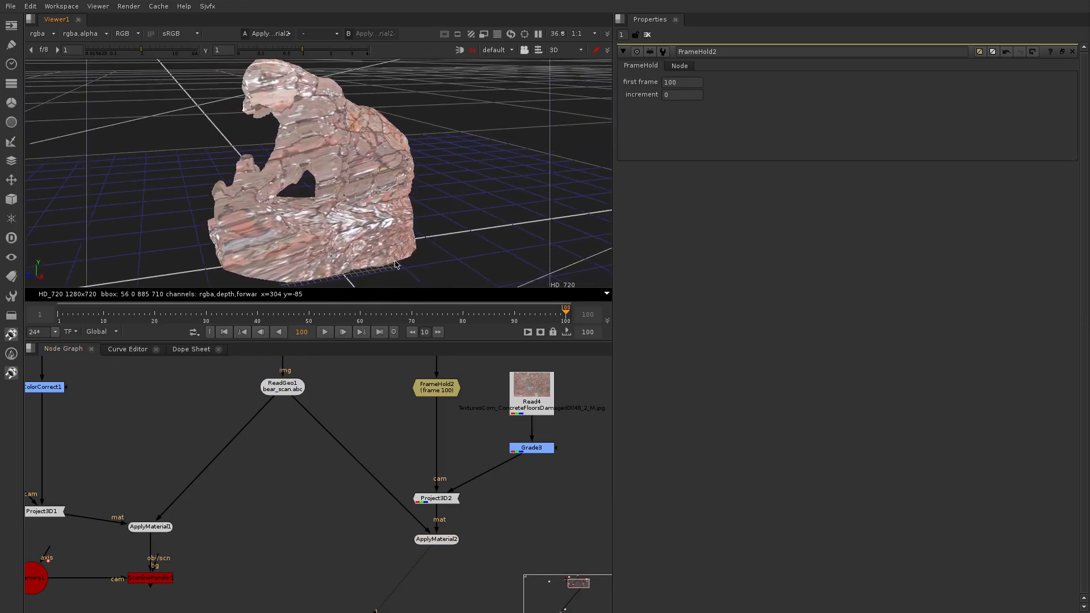
Duplicate the ScanlineRender below ApplyMaterial2, feeding it from ApplyMaterial2 and connecting its cam input to the shared render camera
scroll(373, 377, down, 2)
middle_drag(320, 510, 363, 458)
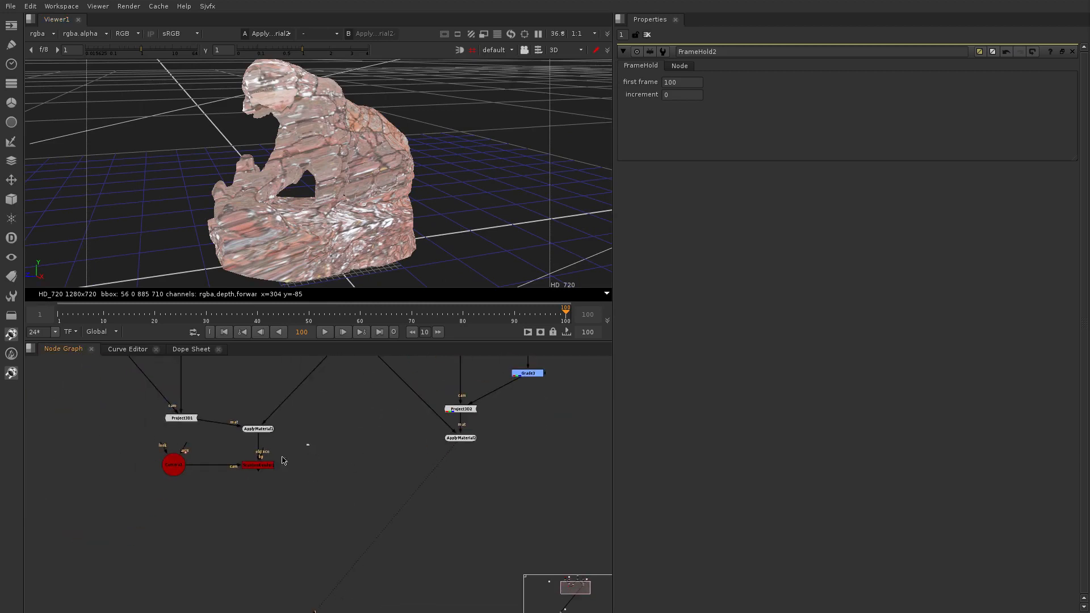
click(261, 465)
click(477, 467)
key(ctrl+v)
drag(476, 467, 378, 466)
scroll(460, 450, up, 2)
scroll(462, 437, down, 2)
scroll(495, 472, up, 2)
click(458, 464)
scroll(348, 109, down, 2)
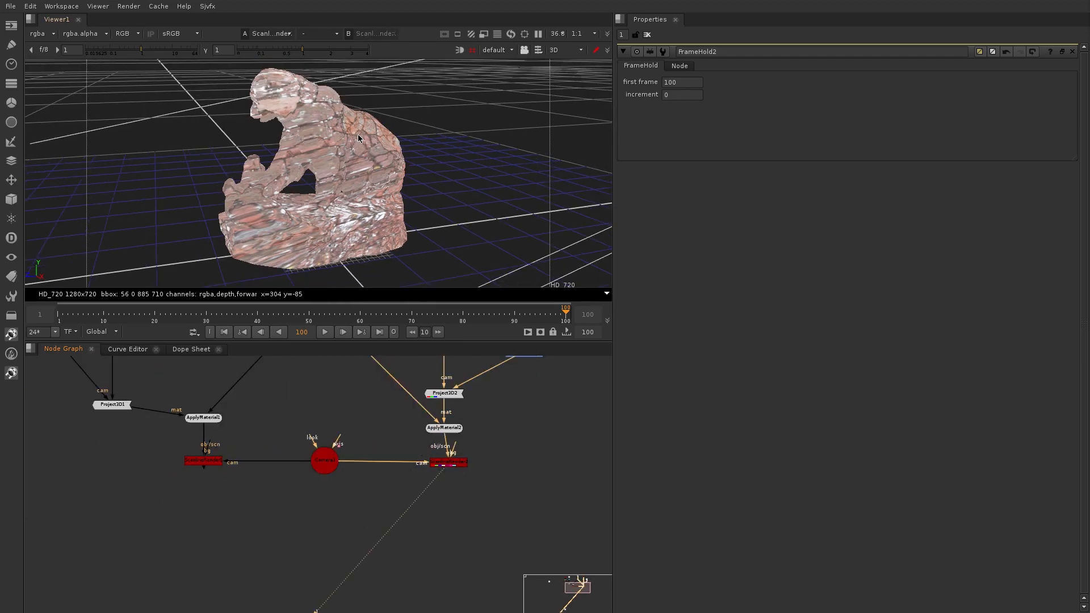
View the second ScanlineRender's 2D output and scrub to frame 13 to inspect the red concrete projection
key(1)
scroll(379, 175, down, 1)
scroll(382, 204, up, 3)
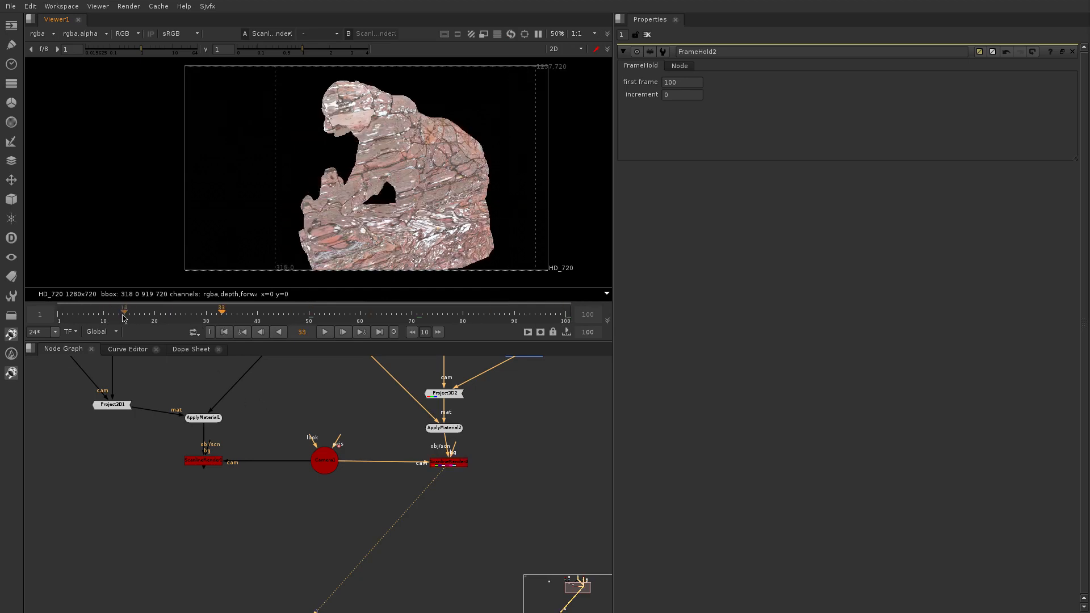
drag(123, 315, 119, 316)
Align the second ScanlineRender node directly beneath ApplyMaterial2
scroll(355, 492, down, 2)
scroll(390, 481, up, 1)
mouse_move(454, 420)
middle_down()
mouse_move(390, 482)
mouse_move(422, 454)
middle_up()
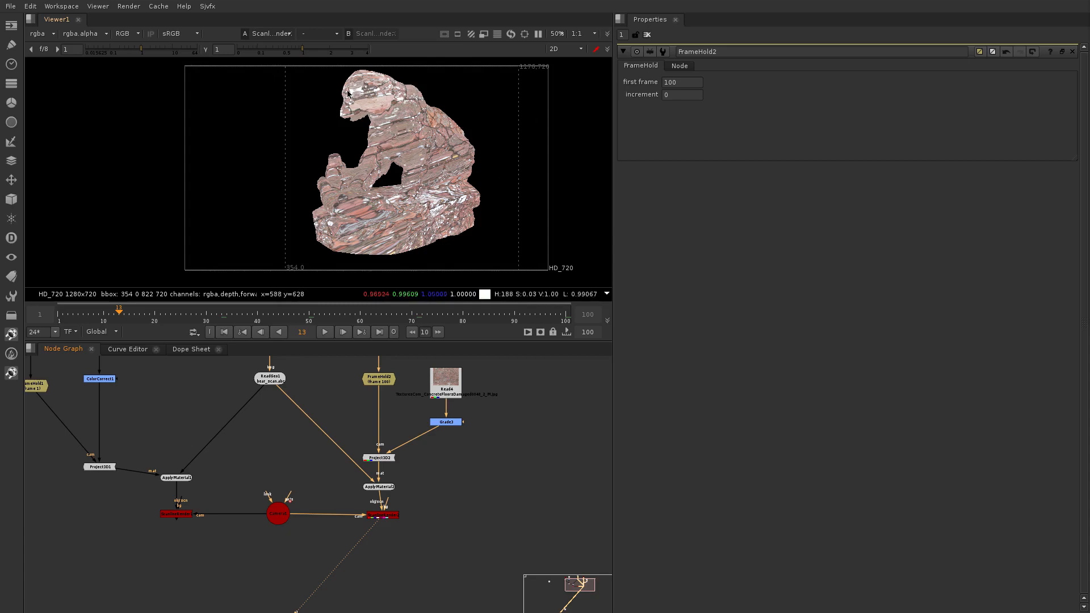
click(476, 522)
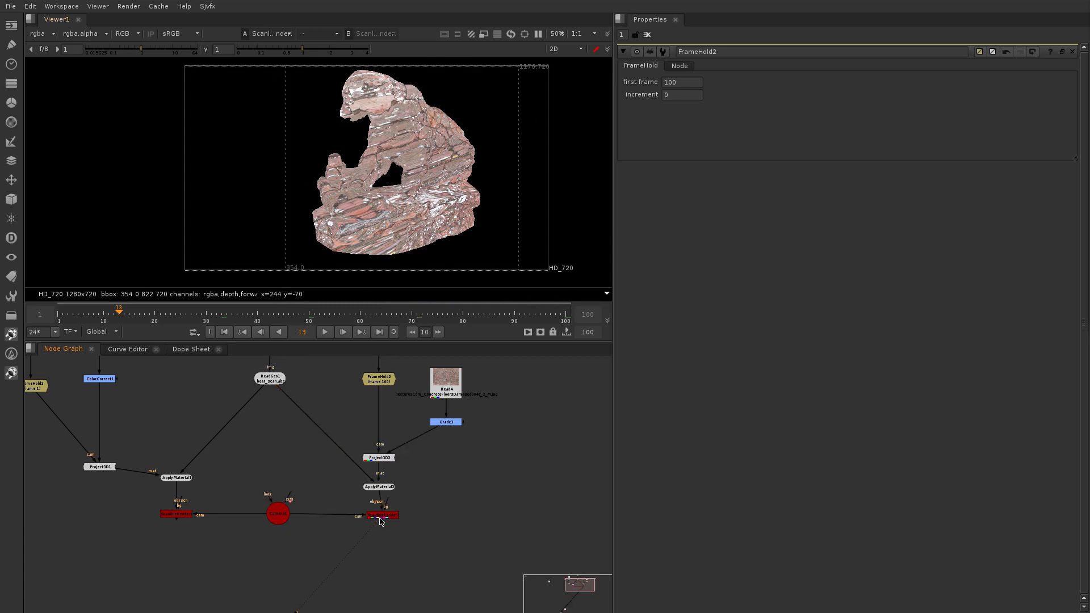
drag(380, 521, 375, 520)
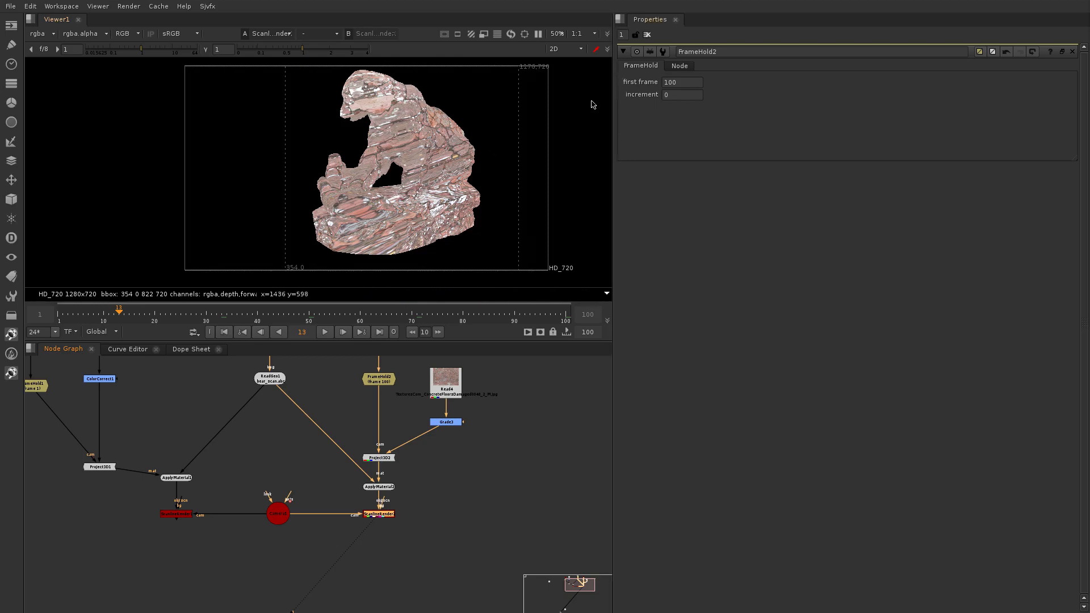
Switch the viewer to 3D and look at the textured bear together with the render camera
key(Tab)
scroll(450, 193, down, 6)
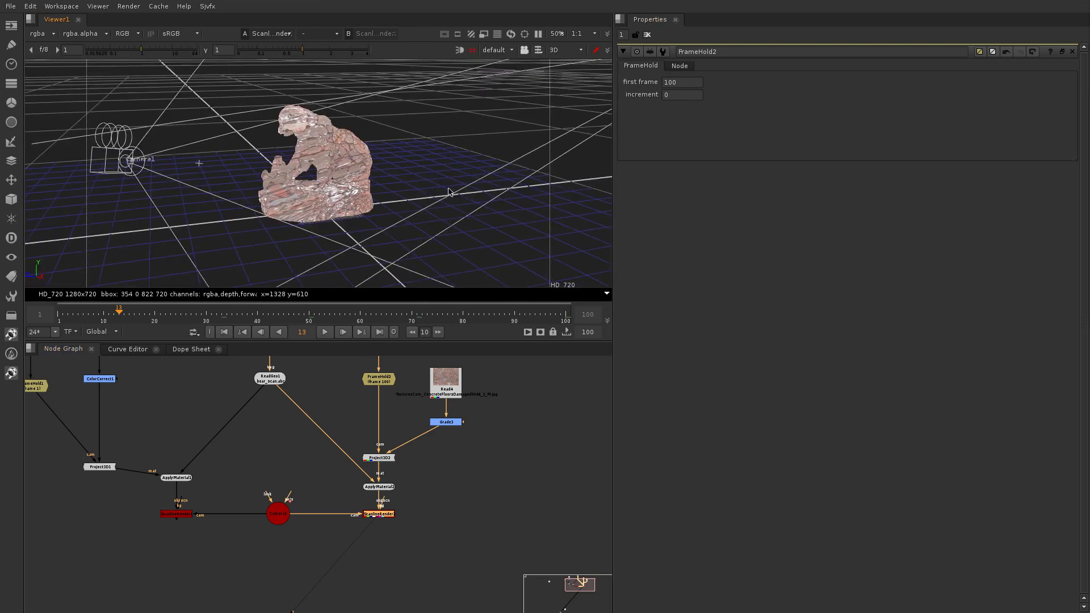
Examine the projected texture on the bear in 3D from several angles, including where it stretches across surfaces facing away from the camera
ctrl+drag(450, 197, 458, 220)
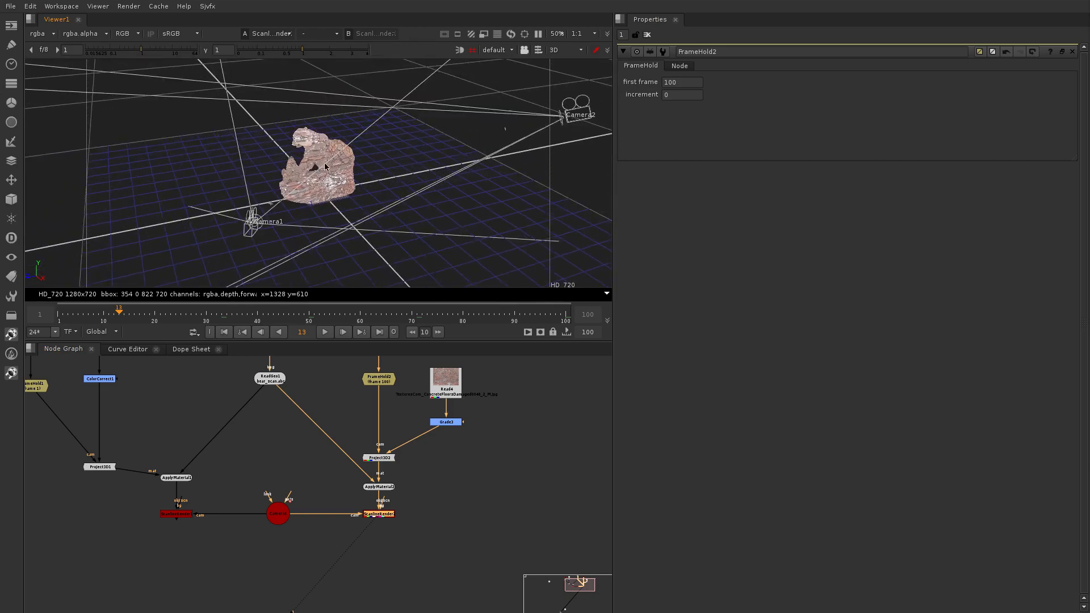
scroll(325, 166, up, 5)
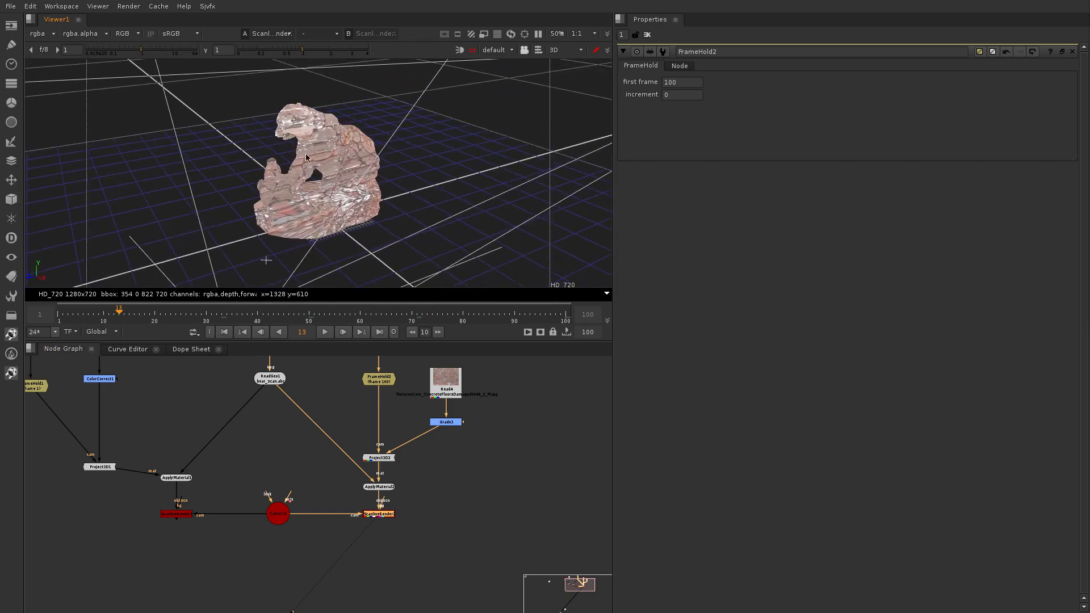
ctrl+drag(360, 140, 270, 193)
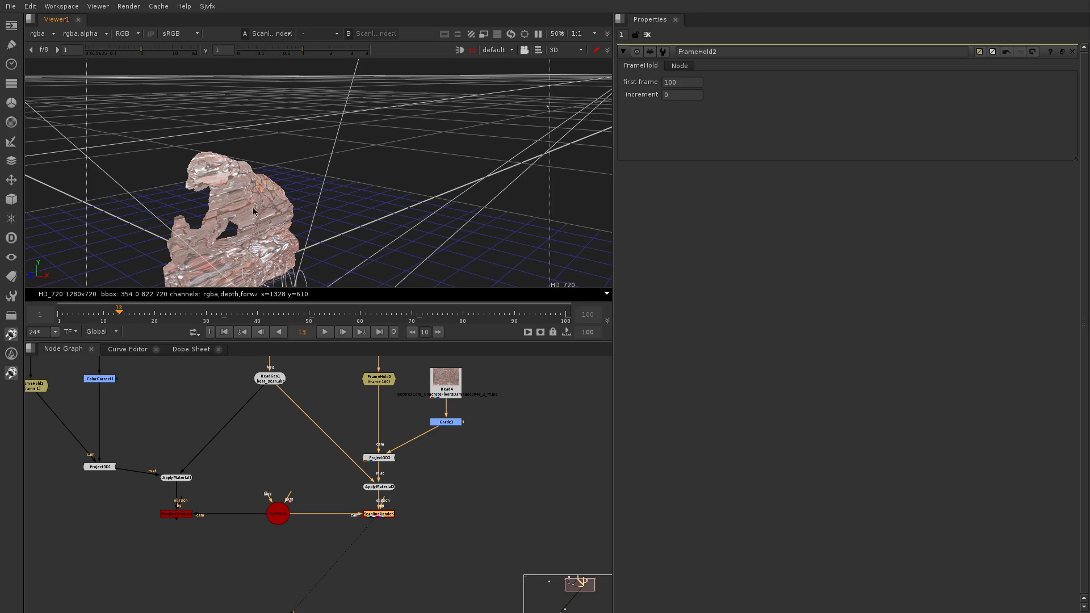
ctrl+drag(253, 211, 227, 236)
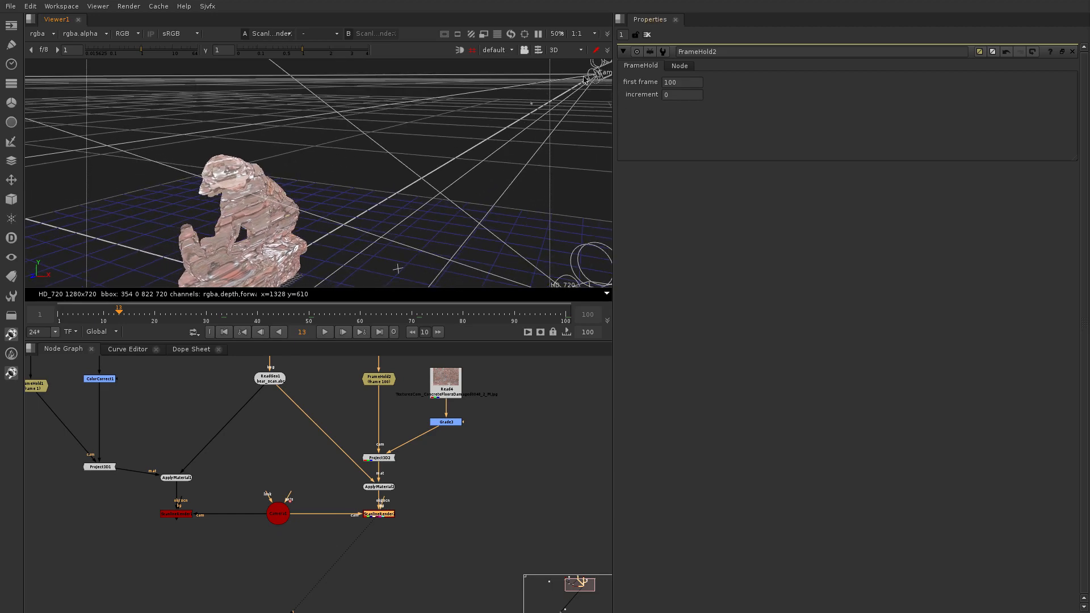
ctrl+drag(259, 221, 251, 225)
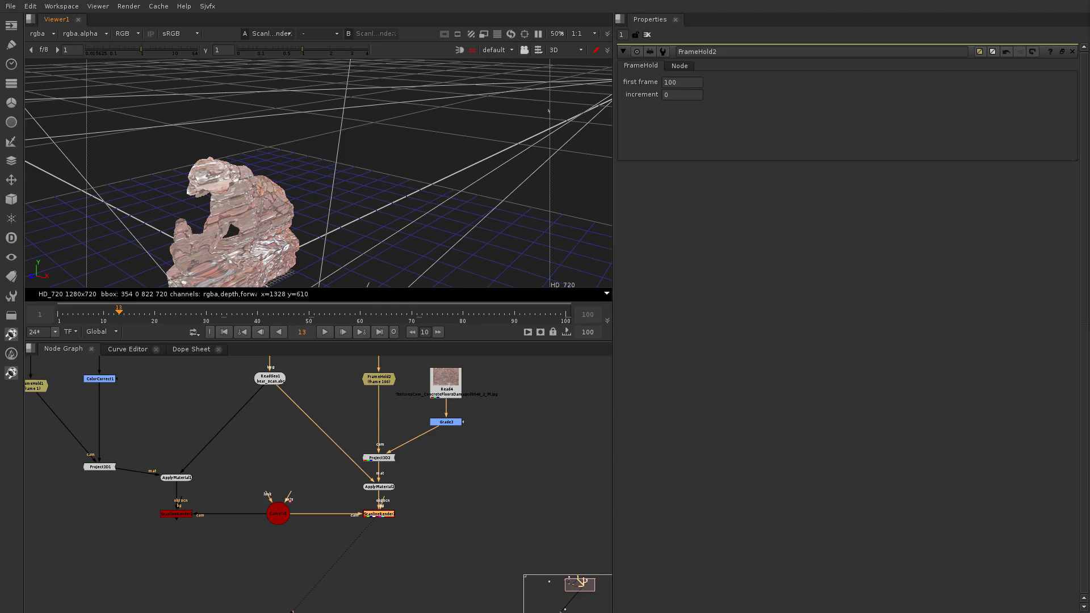
Switch to the Sketchpad page in Firefox, fit its window over the workspace and draw a circle with arrows pointing right and up
mouse_move(1089, 374)
alt+mouse_down()
mouse_move(1089, 390)
mouse_move(600, 311)
mouse_move(556, 336)
alt+mouse_up()
alt+right_drag(638, 424, 495, 309)
alt+drag(534, 329, 567, 355)
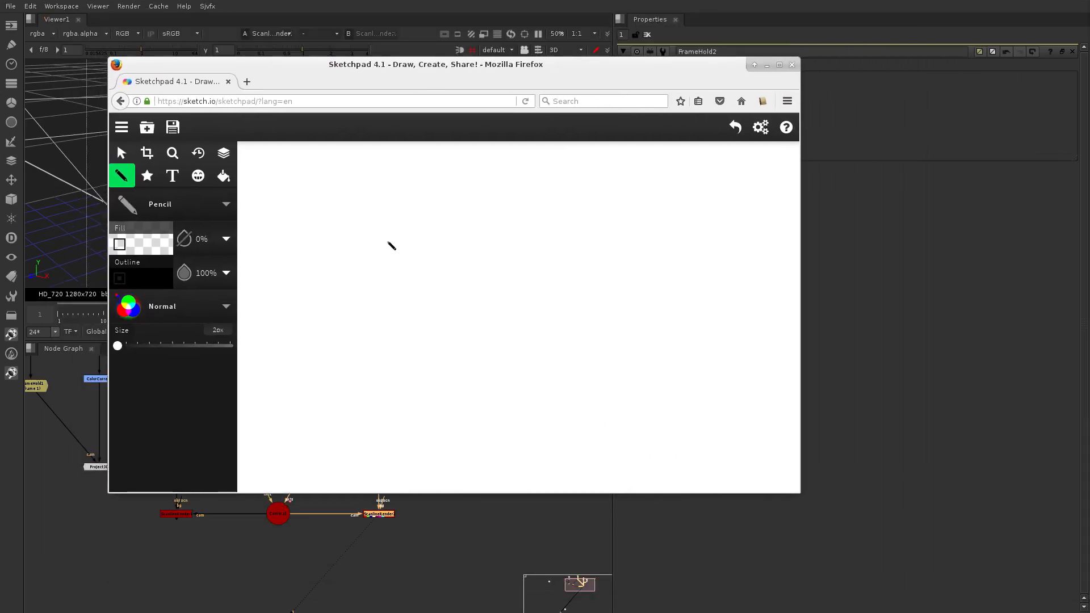
mouse_move(388, 243)
mouse_down()
mouse_move(434, 251)
mouse_move(425, 299)
mouse_move(375, 262)
mouse_move(386, 241)
mouse_up()
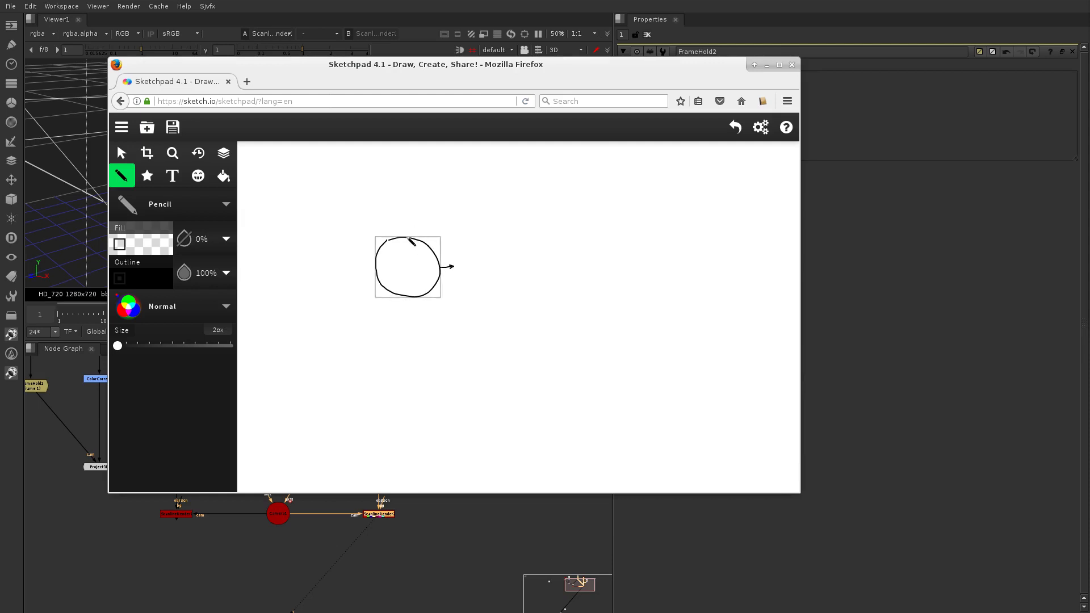
mouse_move(406, 220)
mouse_down()
mouse_move(406, 236)
mouse_move(405, 216)
mouse_up()
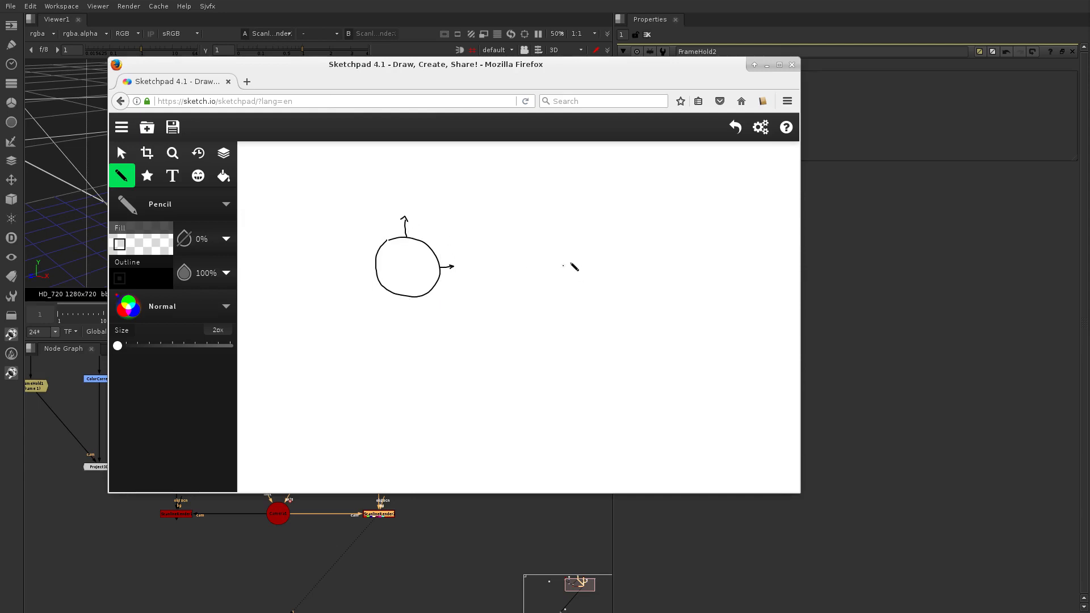
drag(585, 257, 427, 229)
drag(587, 257, 433, 295)
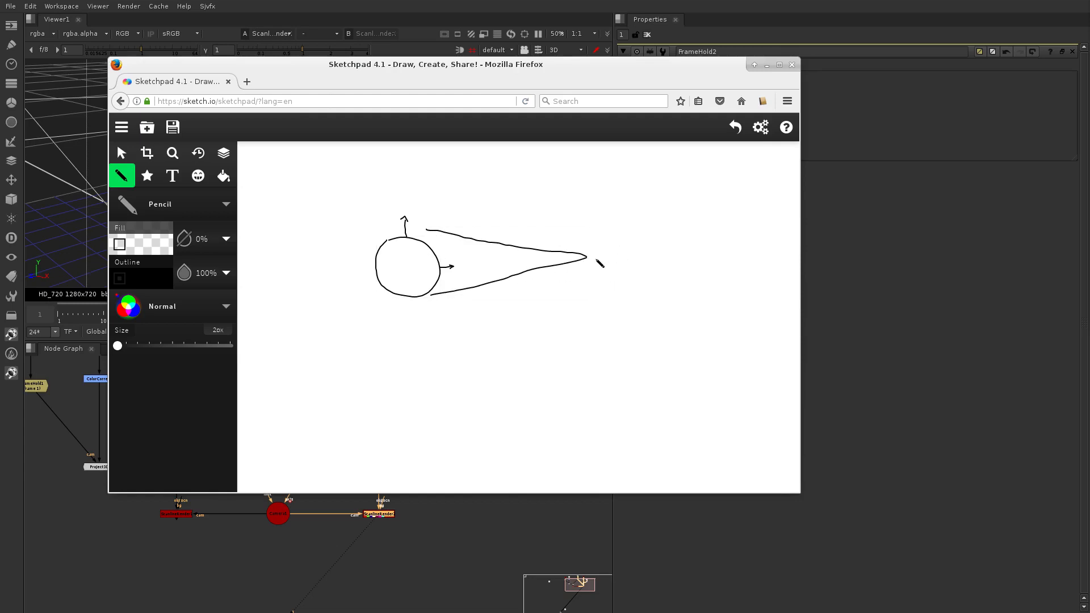
key(ctrl+z)
key(ctrl+z)
Draw an asterisk to the right of the circle as a light and an arrow from below the circle labelled "diffuse"
mouse_move(592, 253)
mouse_down()
mouse_move(592, 271)
mouse_move(585, 263)
mouse_move(603, 259)
mouse_up()
key(ctrl+z)
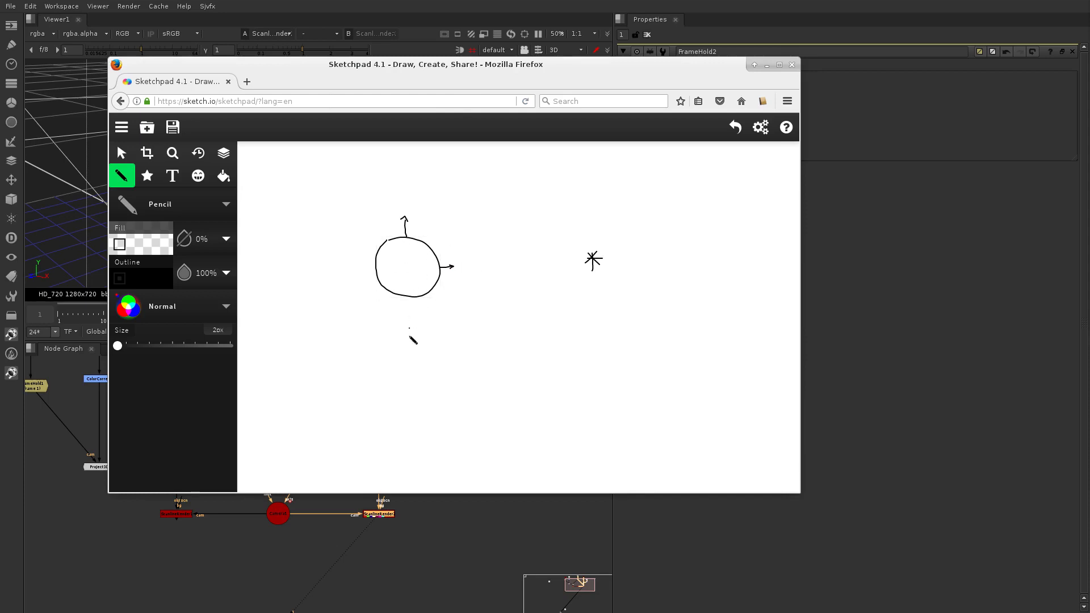
drag(405, 334, 408, 302)
mouse_move(393, 349)
mouse_down()
mouse_move(394, 370)
mouse_move(414, 366)
mouse_move(415, 387)
mouse_move(420, 365)
mouse_move(442, 369)
mouse_up()
click(399, 349)
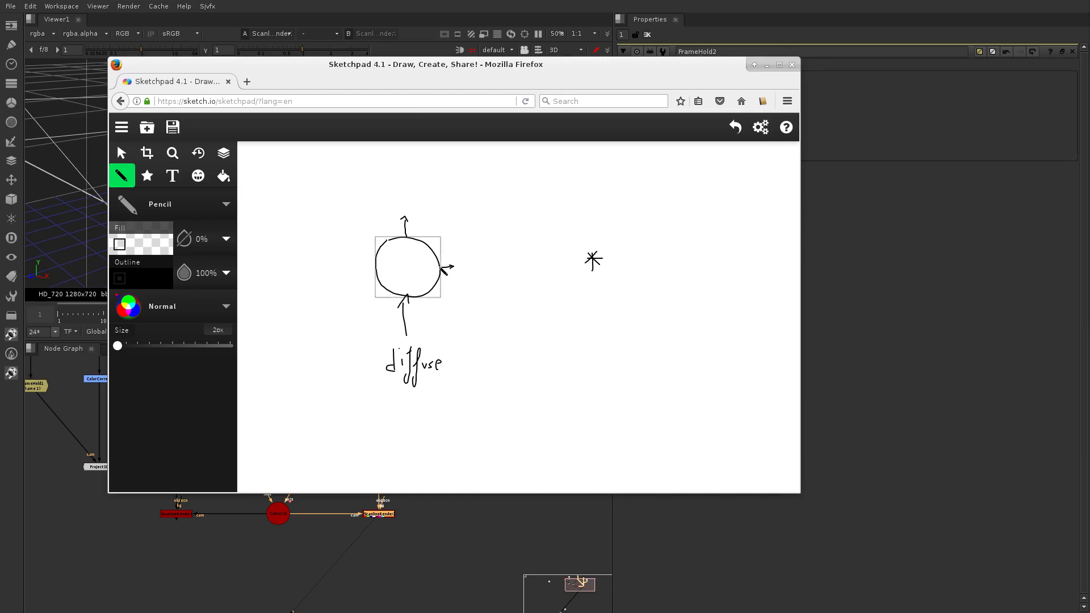
Label the circle's right-facing arrow 1 and its upward arrow 0
drag(464, 282, 474, 281)
drag(420, 225, 421, 228)
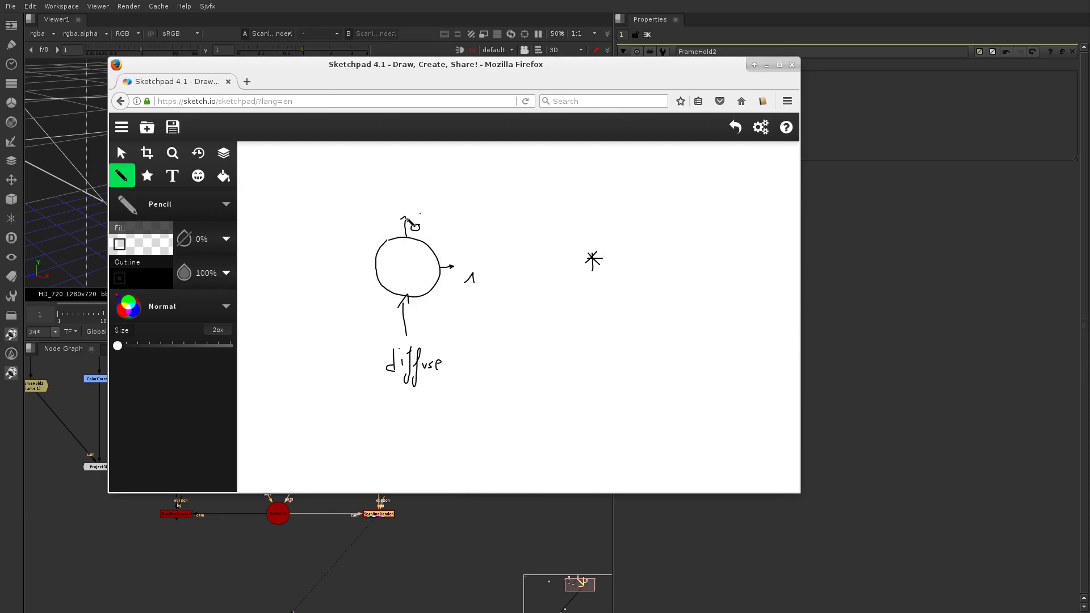
drag(448, 263, 448, 271)
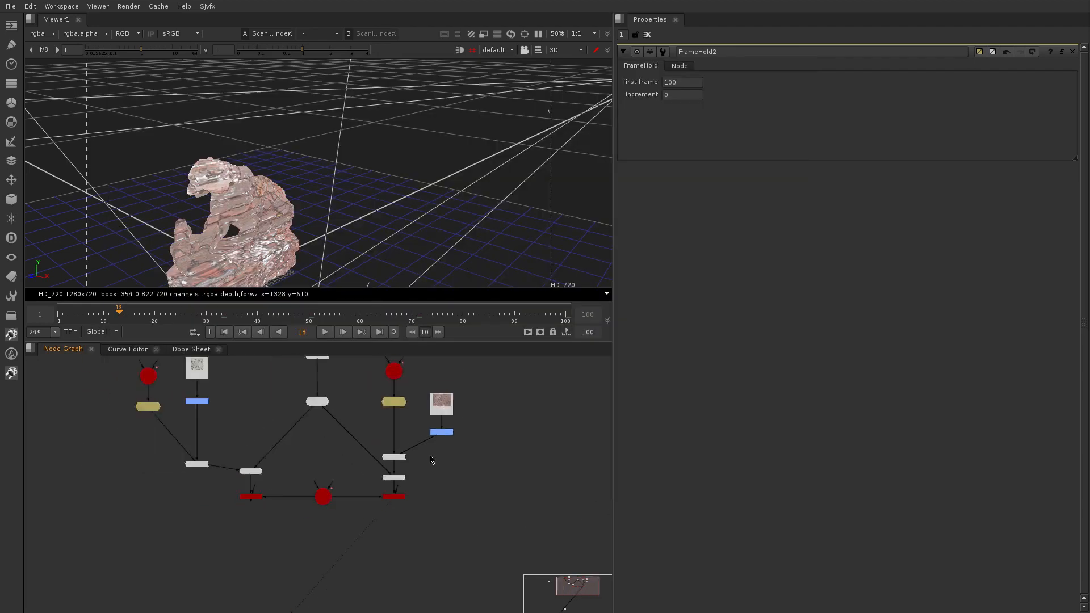
Back in Nuke, duplicate the Diffuse and bear ReadGeo nodes into empty space beside the projection setup and view the copied geometry
scroll(361, 441, up, 3)
scroll(361, 441, down, 1)
drag(374, 402, 298, 484)
middle_drag(518, 446, 61, 421)
click(397, 425)
key(ctrl+v)
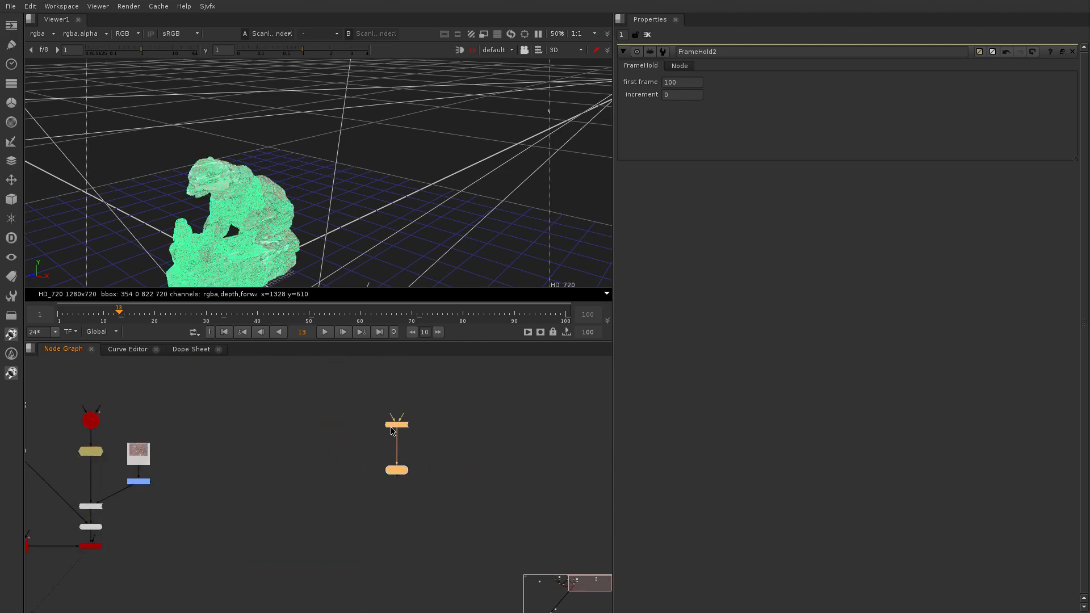
scroll(419, 475, up, 2)
click(399, 469)
key(1)
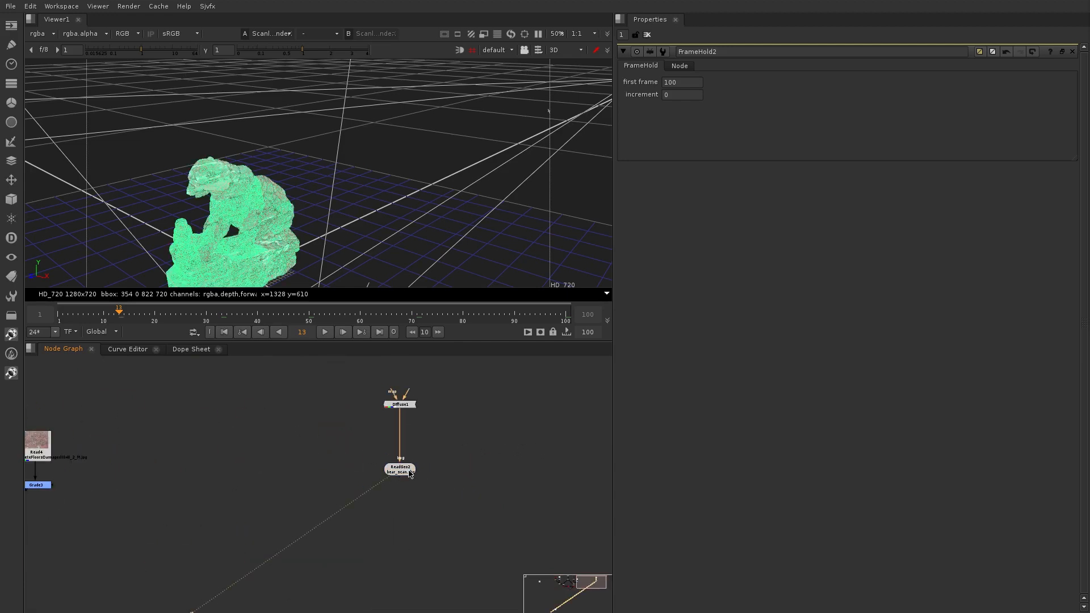
ctrl+drag(382, 164, 381, 170)
Duplicate the first projection camera and place the copy beside the duplicated Diffuse and ReadGeo nodes
scroll(219, 467, down, 2)
middle_drag(219, 467, 426, 421)
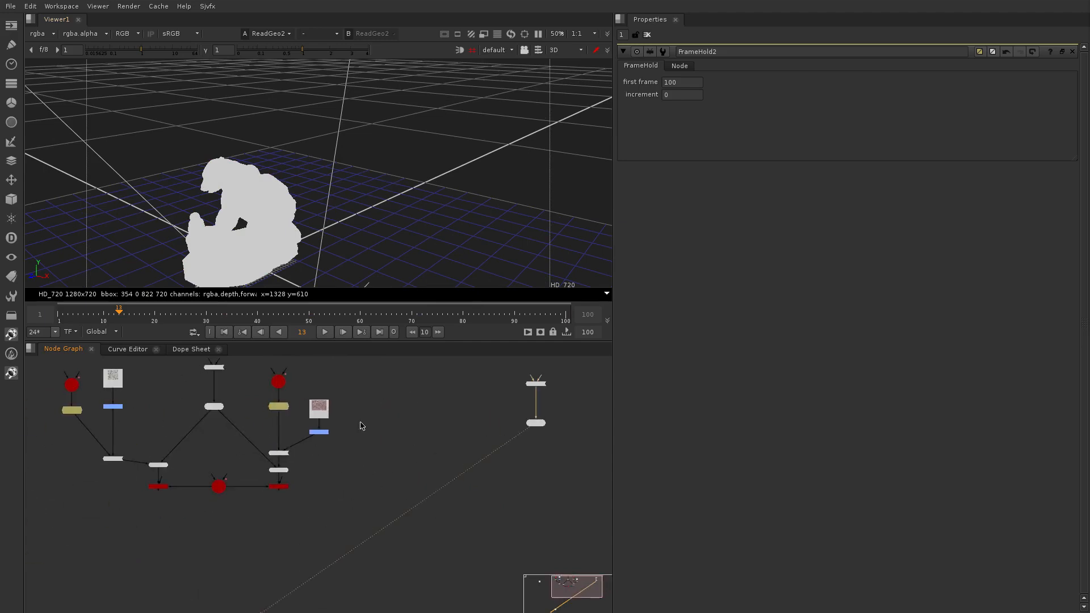
middle_drag(99, 389, 199, 435)
click(172, 431)
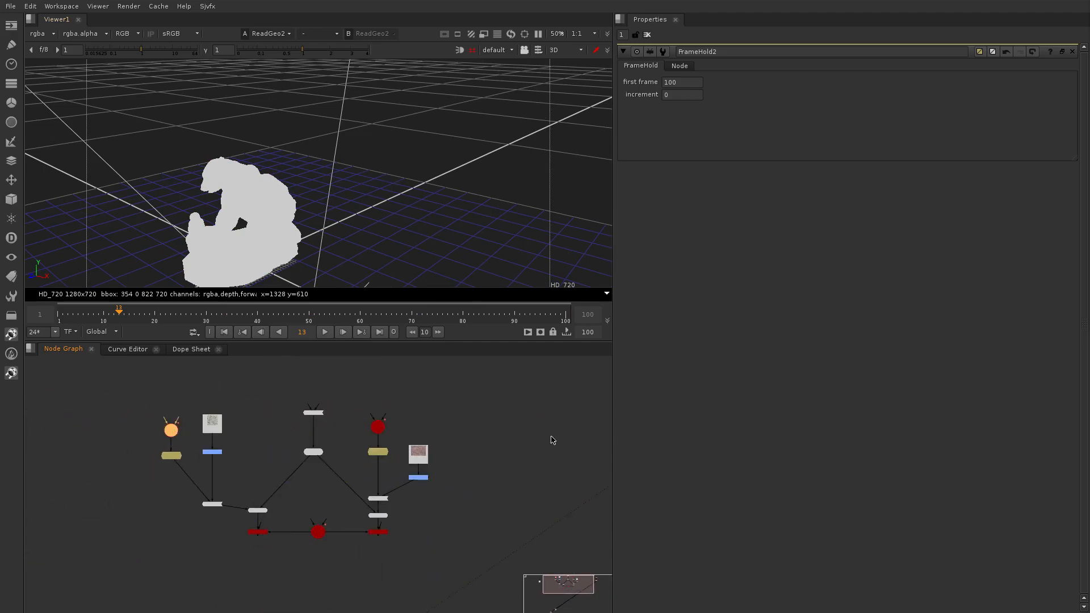
middle_drag(553, 440, 156, 420)
scroll(362, 427, up, 2)
key(ctrl+v)
middle_drag(272, 443, 372, 424)
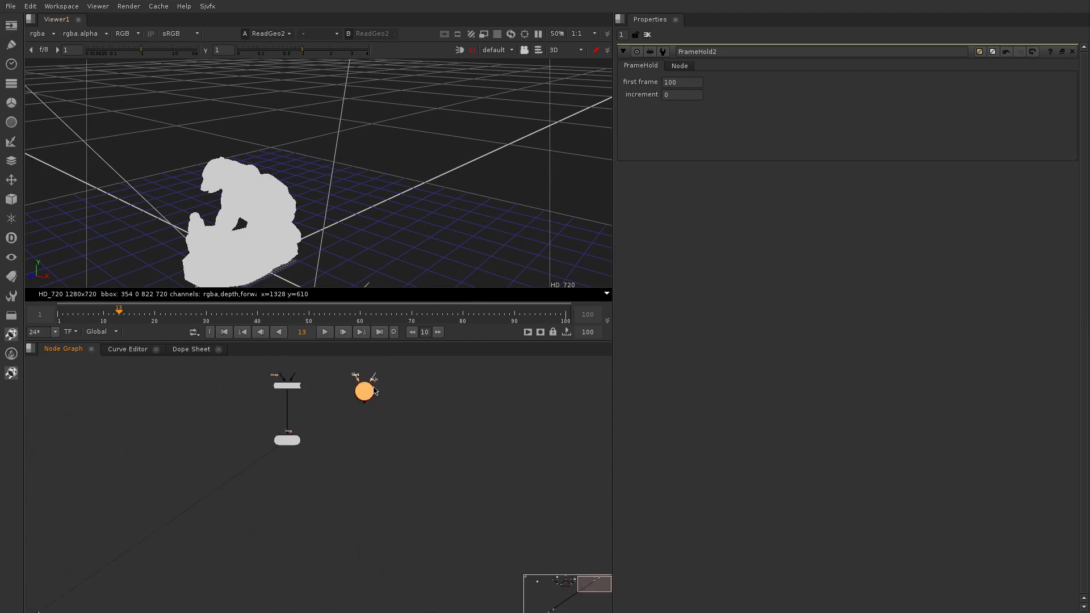
drag(374, 391, 389, 403)
View the duplicated camera in 3D with its properties open and go to frame 50
key(1)
double_click(386, 404)
scroll(381, 199, down, 4)
ctrl+drag(382, 200, 245, 322)
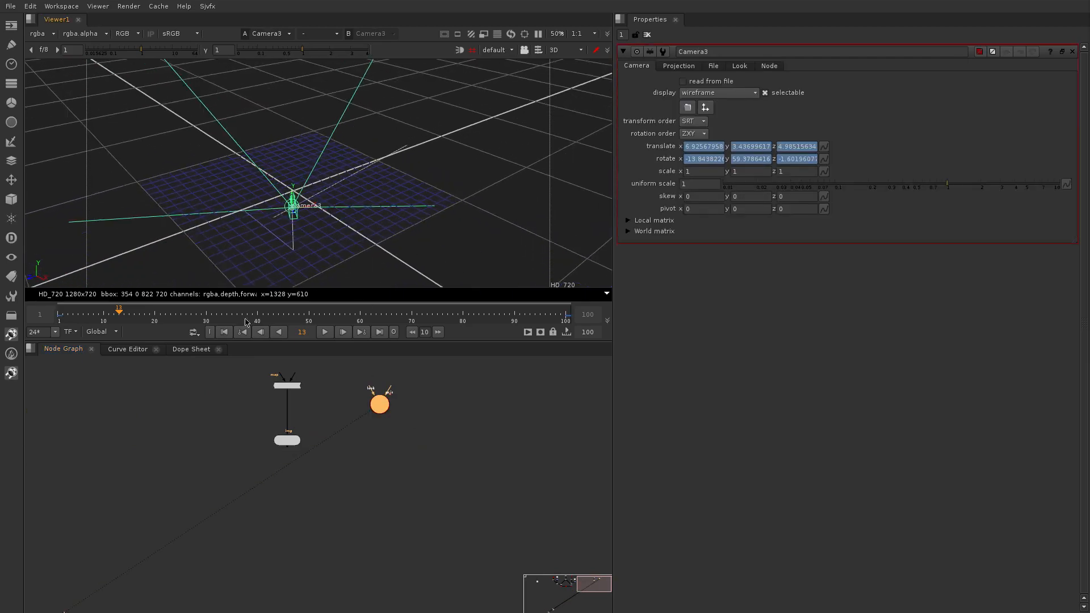
click(309, 316)
Add a FrameHold node beneath the duplicated camera
scroll(369, 415, up, 2)
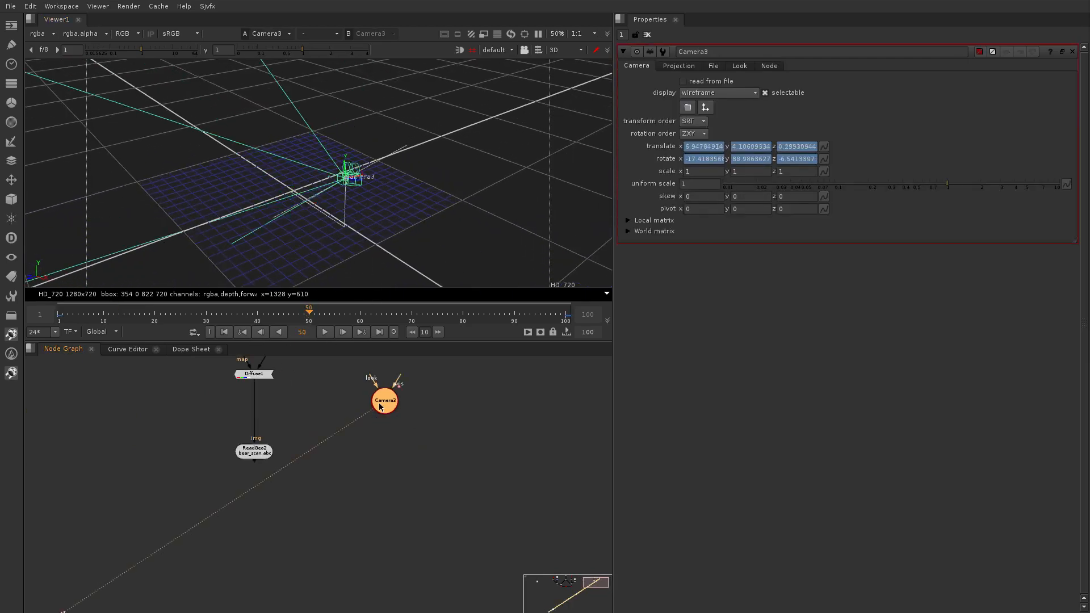
key(Tab)
text(frameh)
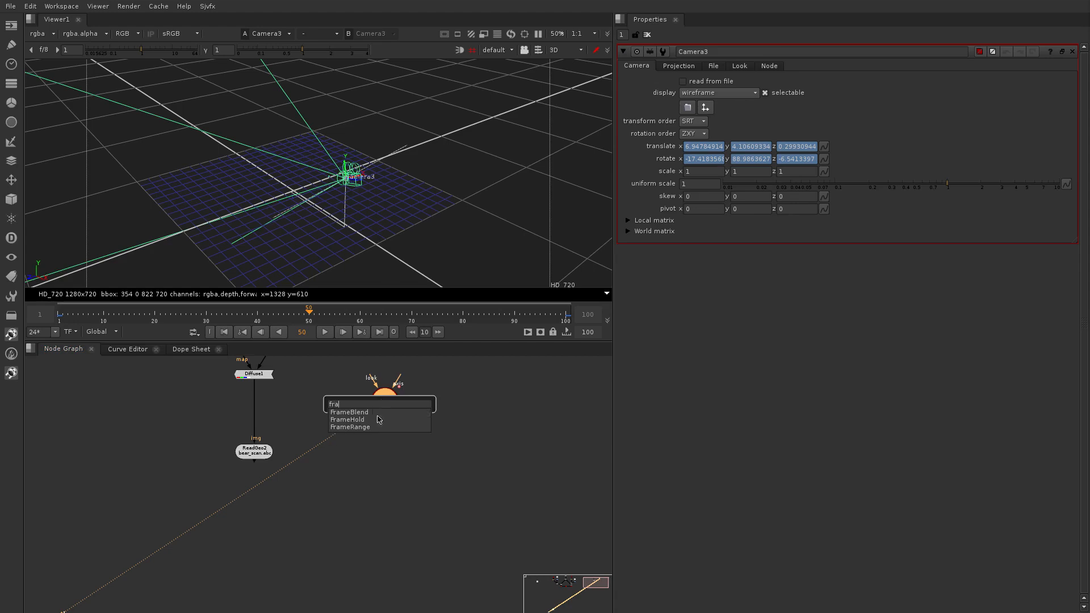
key(Return)
middle_drag(341, 447, 399, 446)
click(352, 507)
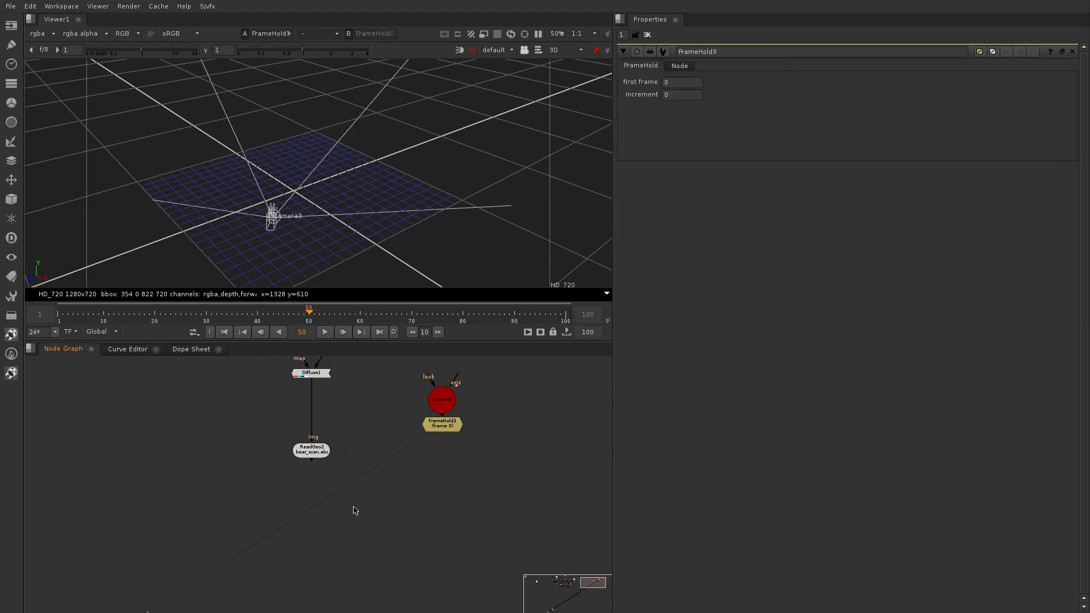
Add a Light node below the duplicated ReadGeo and camera
key(Tab)
text(li)
click(341, 523)
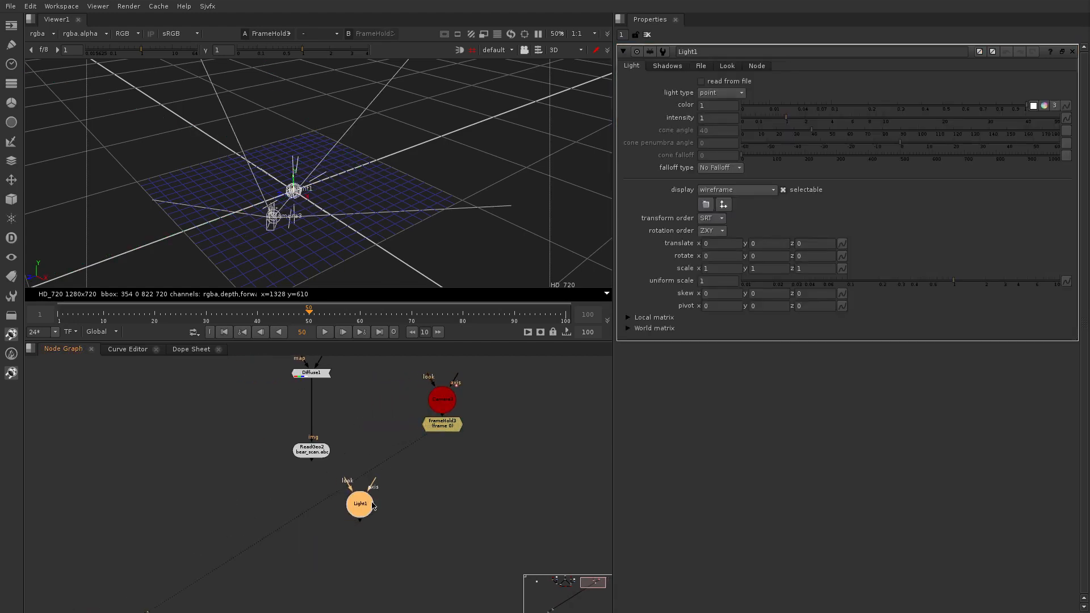
ctrl+drag(358, 213, 363, 277)
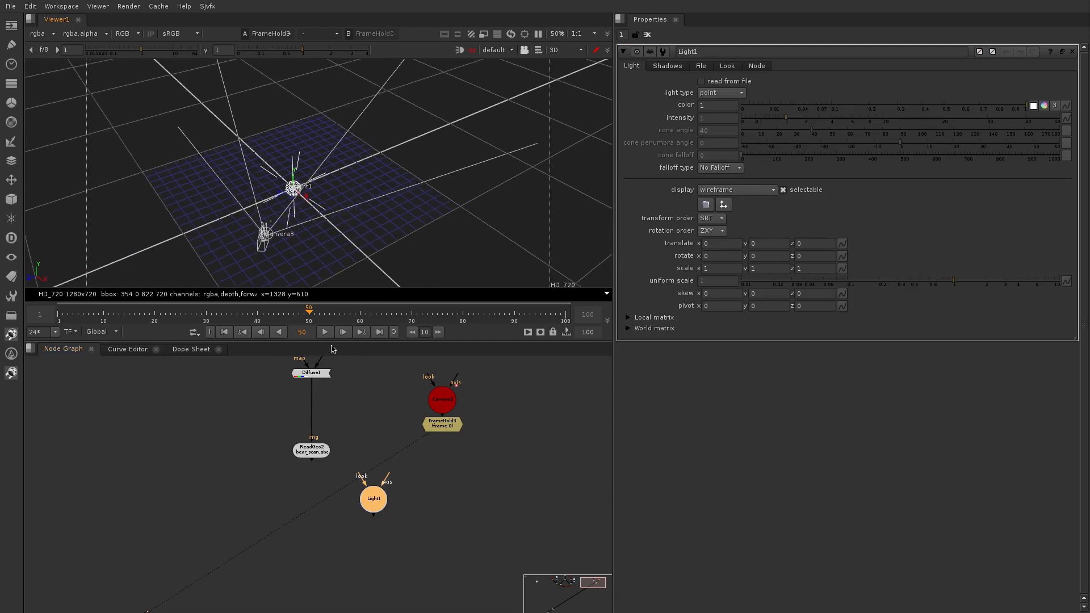
Set the first frame of the duplicated camera's FrameHold to 50
click(459, 422)
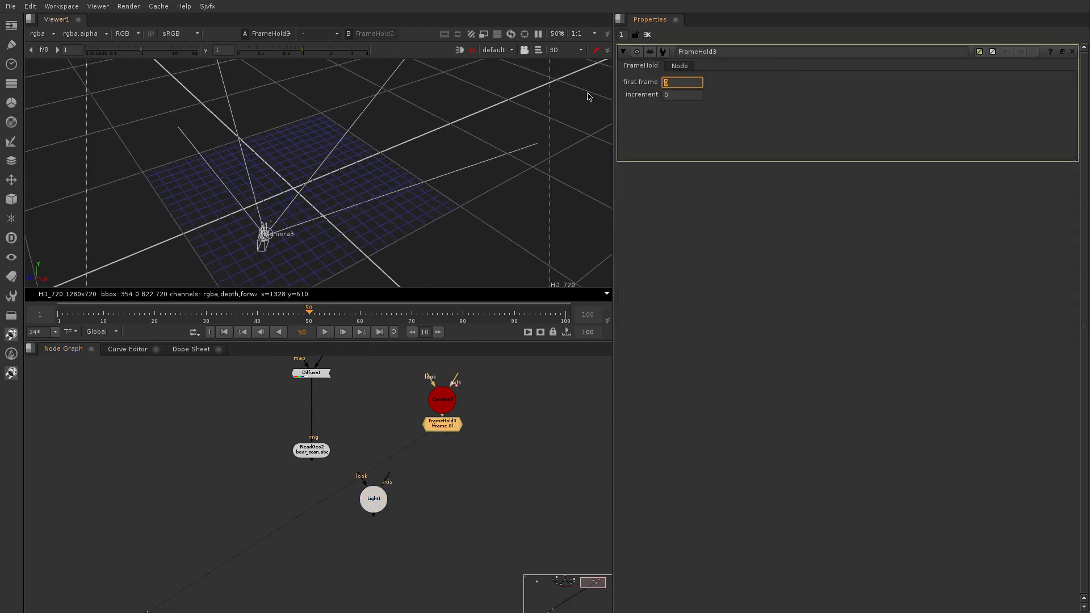
text(50)
key(Return)
Move the light to the held camera's position in the 3D view, at about x 6.8, y 4
double_click(365, 506)
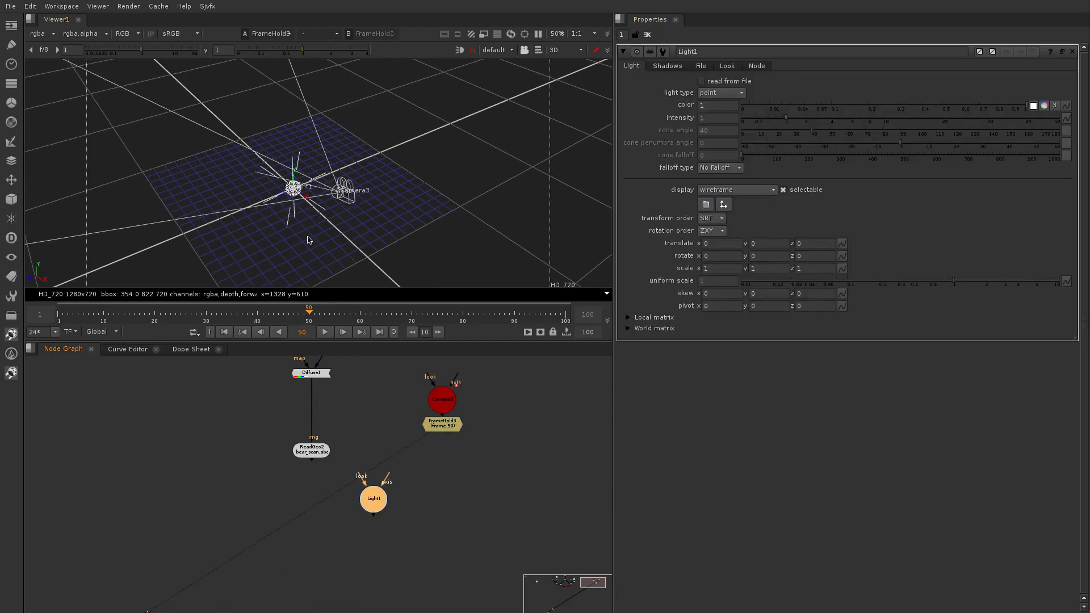
ctrl+drag(309, 241, 448, 146)
drag(317, 196, 394, 136)
ctrl+drag(369, 227, 350, 433)
Add a Scene node below the duplicated ReadGeo and connect both the bear geometry and the light to it
scroll(350, 433, up, 4)
click(341, 470)
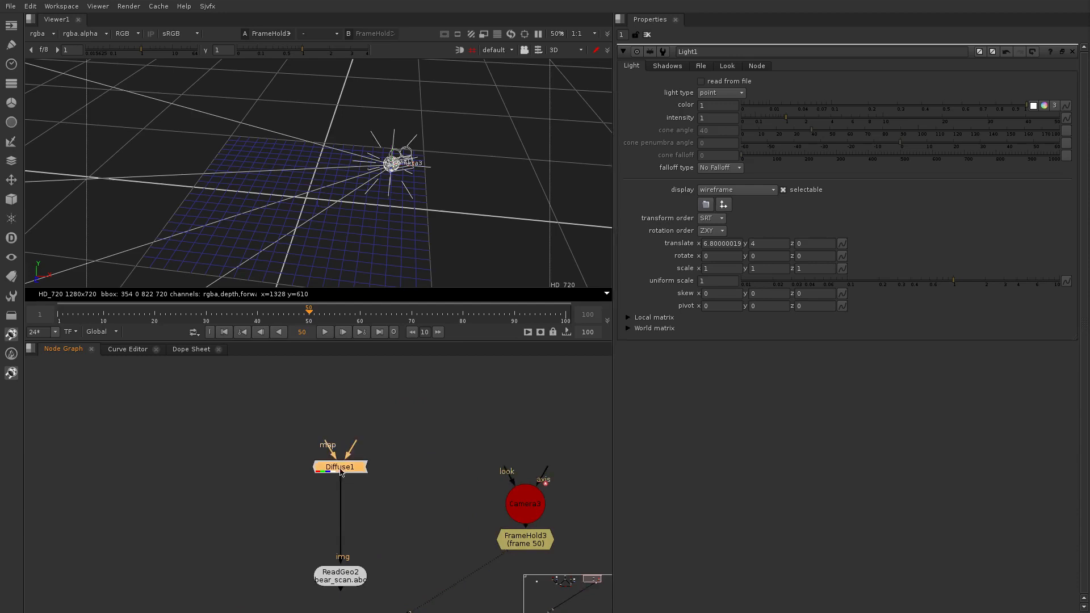
middle_drag(353, 523, 431, 380)
key(Tab)
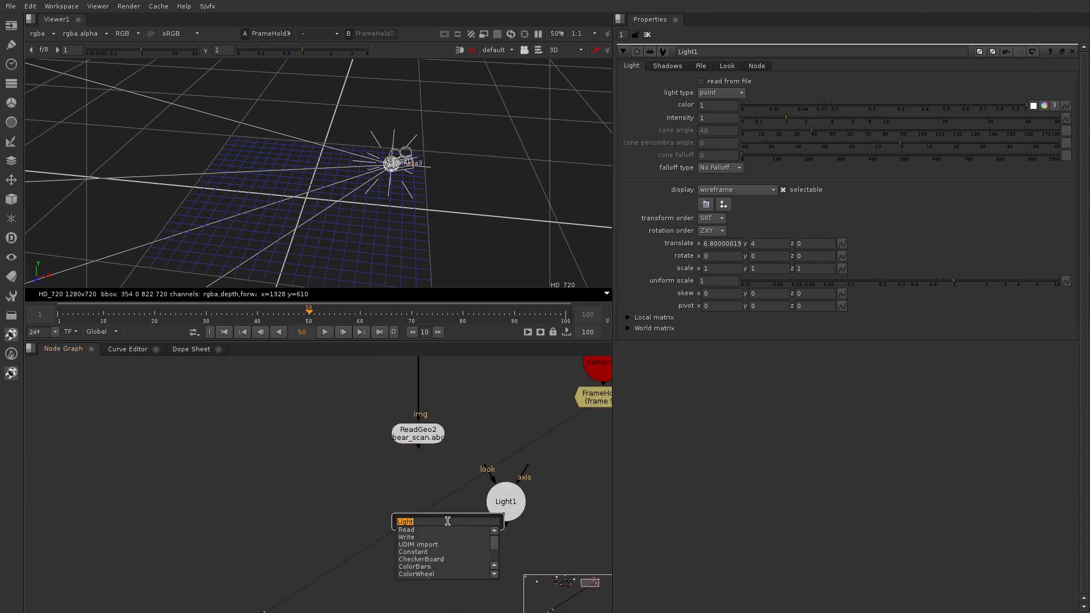
text(scene)
key(Return)
drag(430, 547, 424, 559)
drag(416, 521, 428, 439)
mouse_move(410, 551)
mouse_down()
mouse_move(507, 505)
mouse_move(420, 544)
mouse_up()
middle_drag(405, 552, 419, 547)
scroll(420, 546, down, 1)
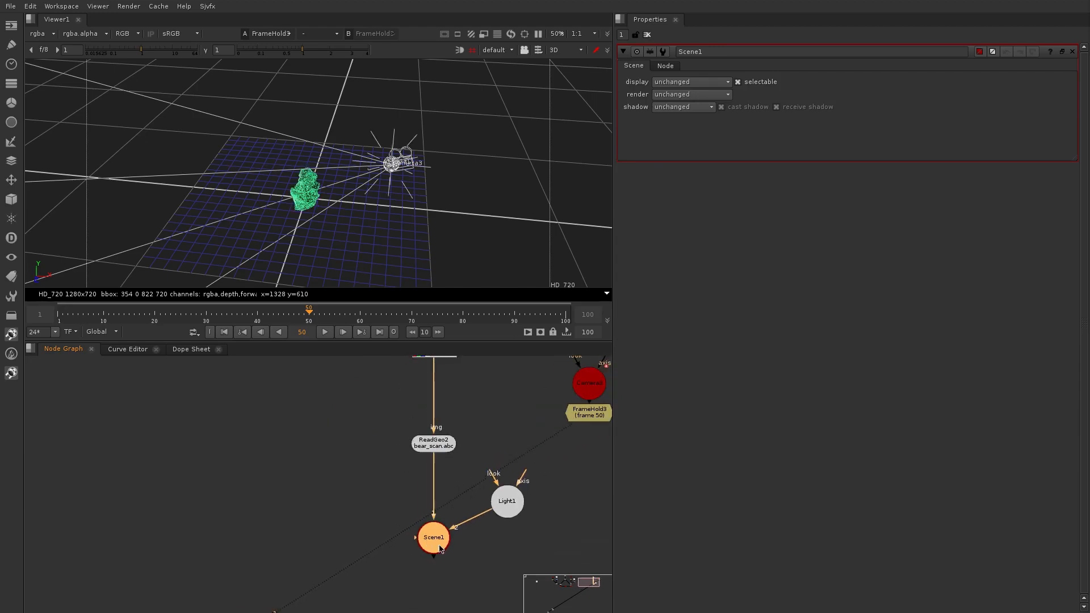
Add a ScanlineRender beneath the Scene node, connect its cam input to the frame 50 FrameHold, and view its output
key(Tab)
text(sca)
click(416, 550)
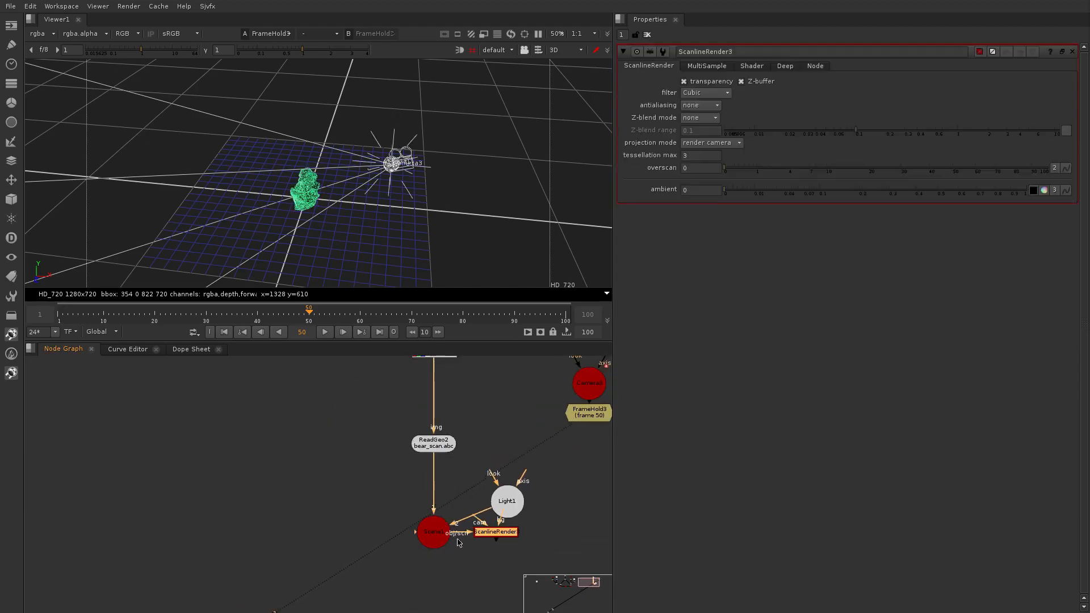
drag(493, 532, 587, 414)
scroll(487, 466, down, 2)
drag(464, 551, 452, 551)
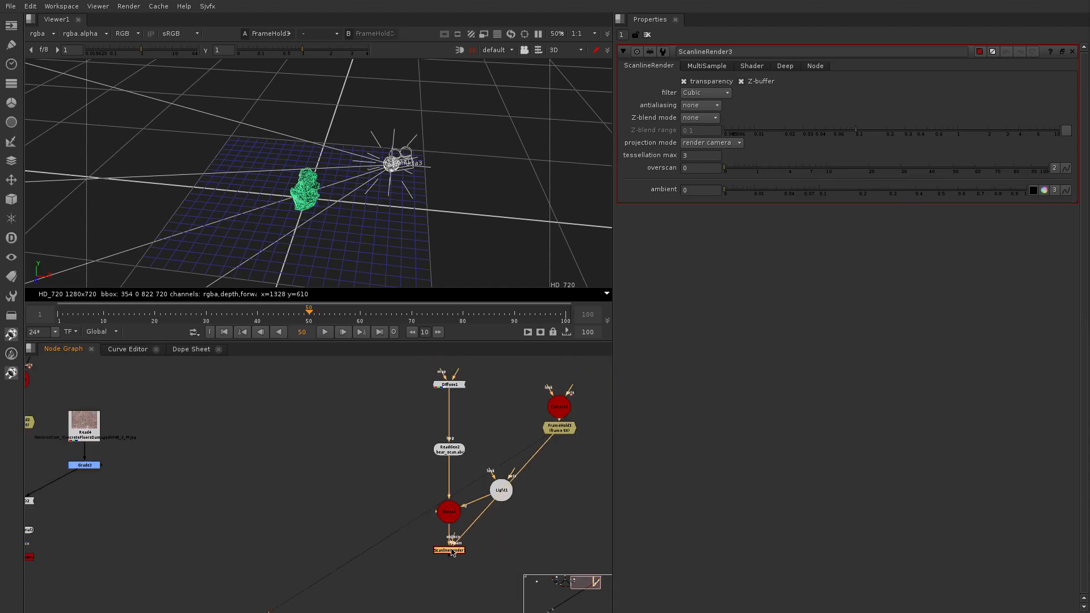
key(1)
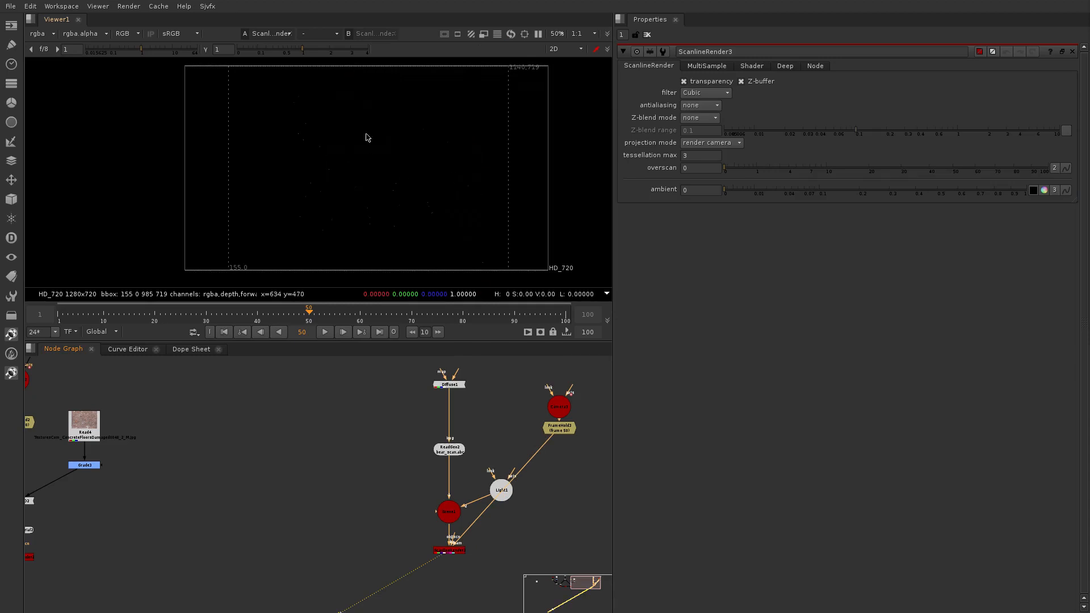
Move the Light node slightly higher in the node graph and open its properties
middle_drag(368, 482, 310, 500)
scroll(425, 521, up, 2)
drag(449, 505, 441, 478)
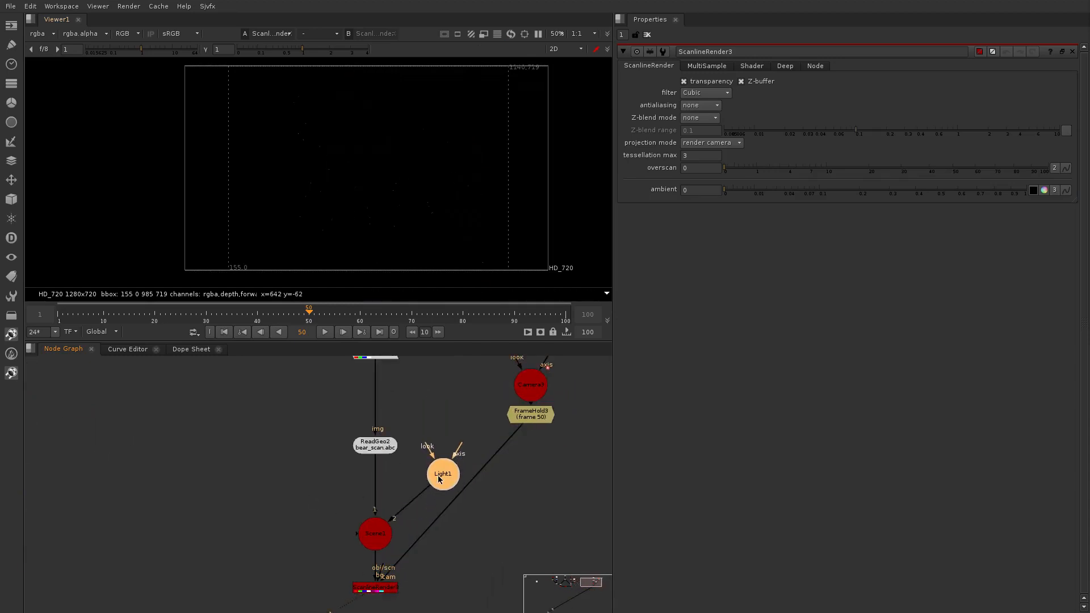
double_click(441, 478)
middle_drag(437, 400, 466, 452)
Insert a Normals node directly below the duplicated bear ReadGeo and set its action to build
click(401, 506)
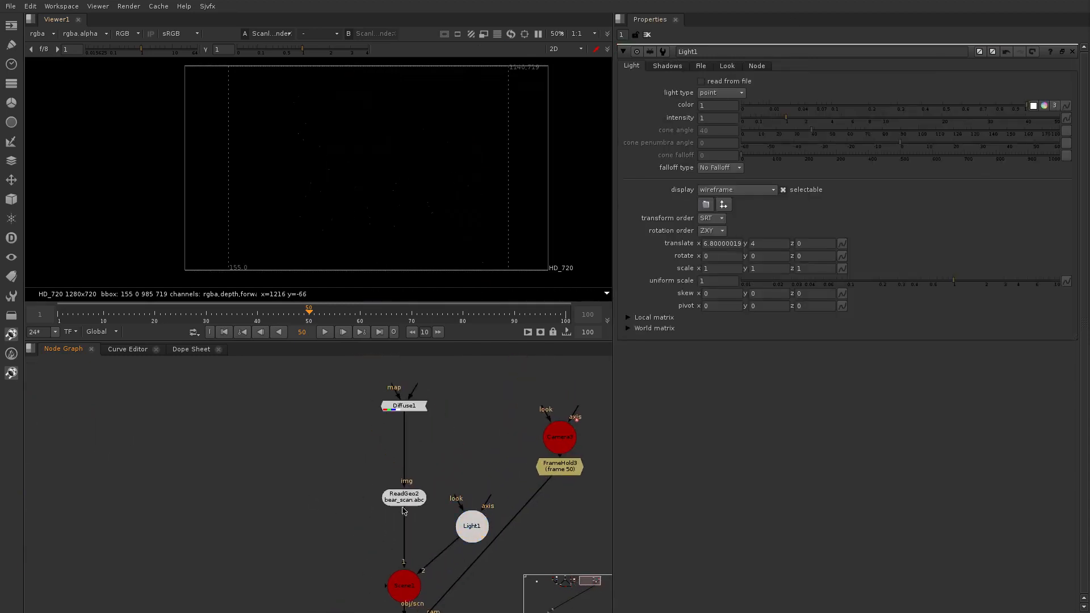
drag(402, 490, 400, 457)
key(Tab)
text(nor)
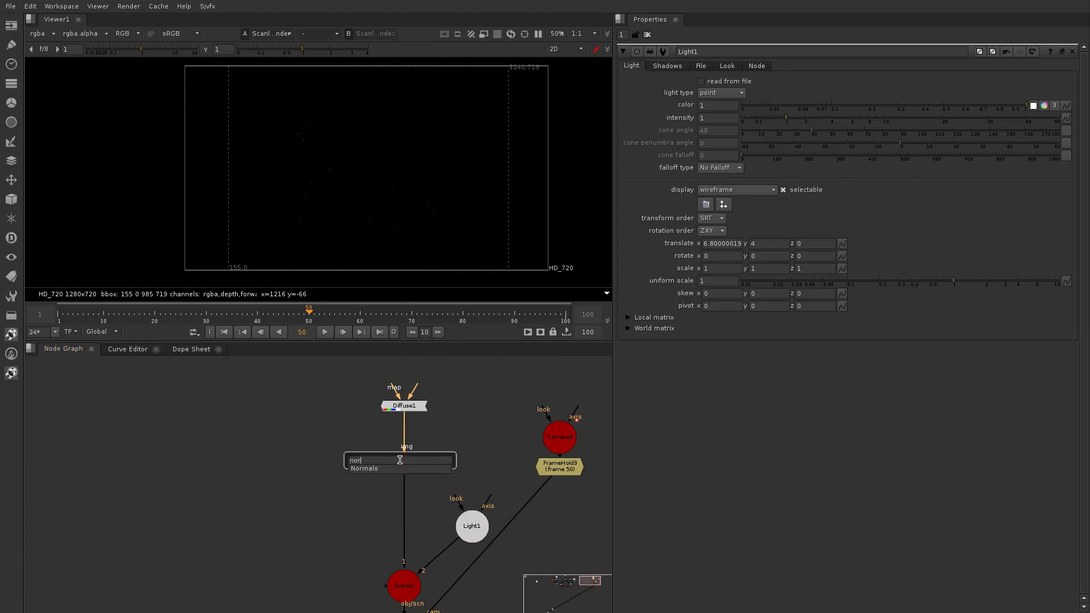
key(Return)
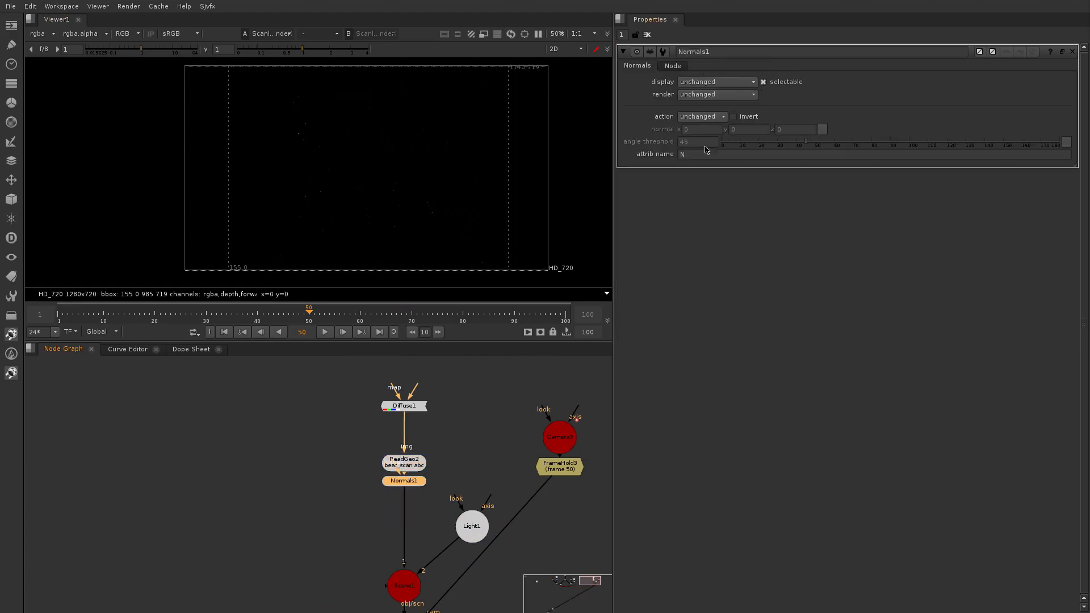
scroll(396, 492, up, 2)
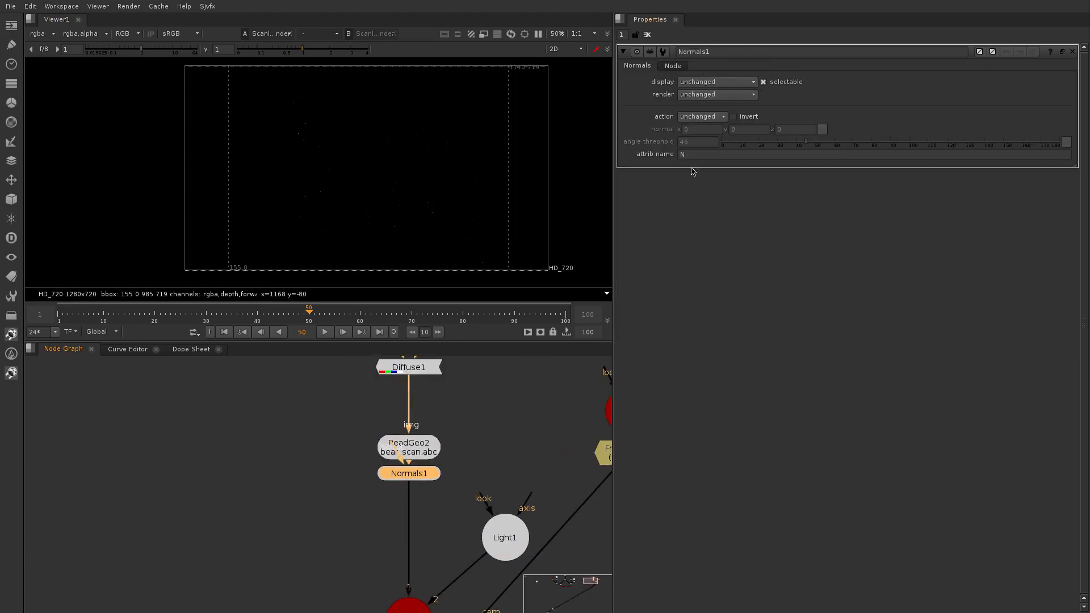
click(701, 117)
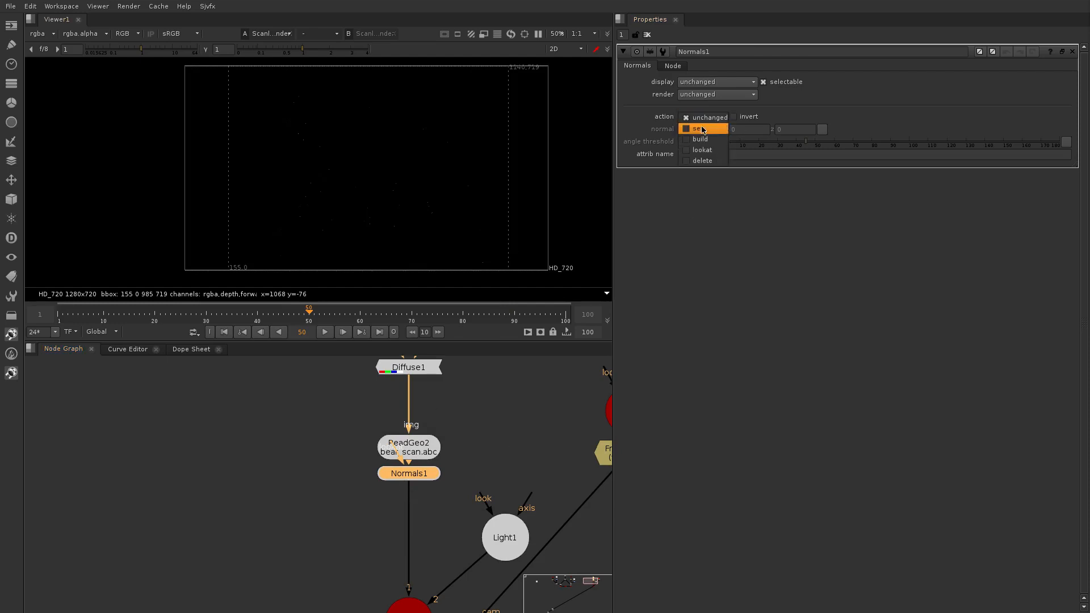
click(703, 141)
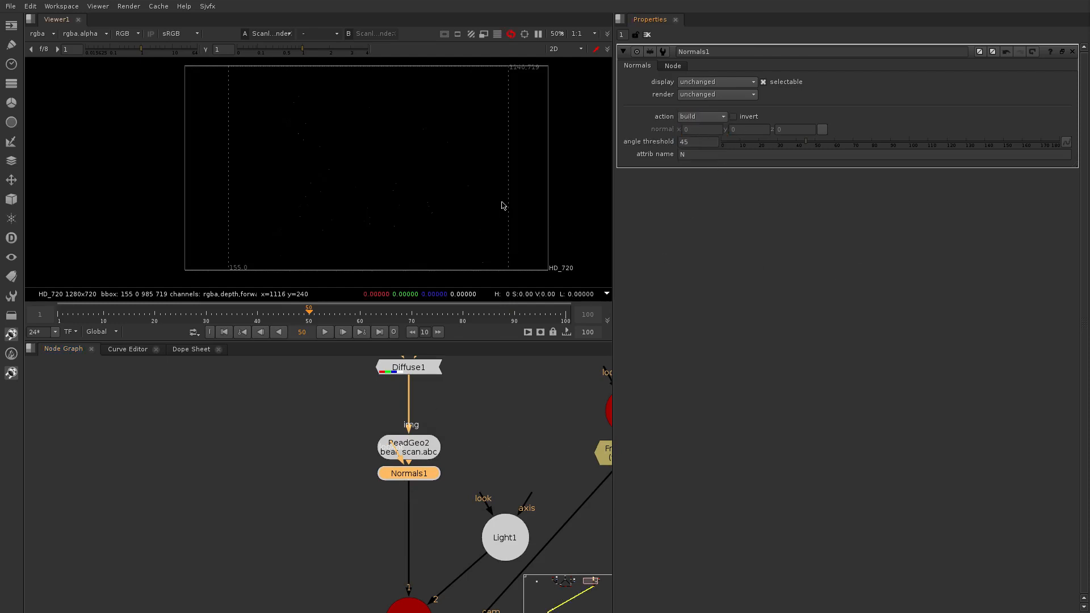
scroll(526, 196, down, 1)
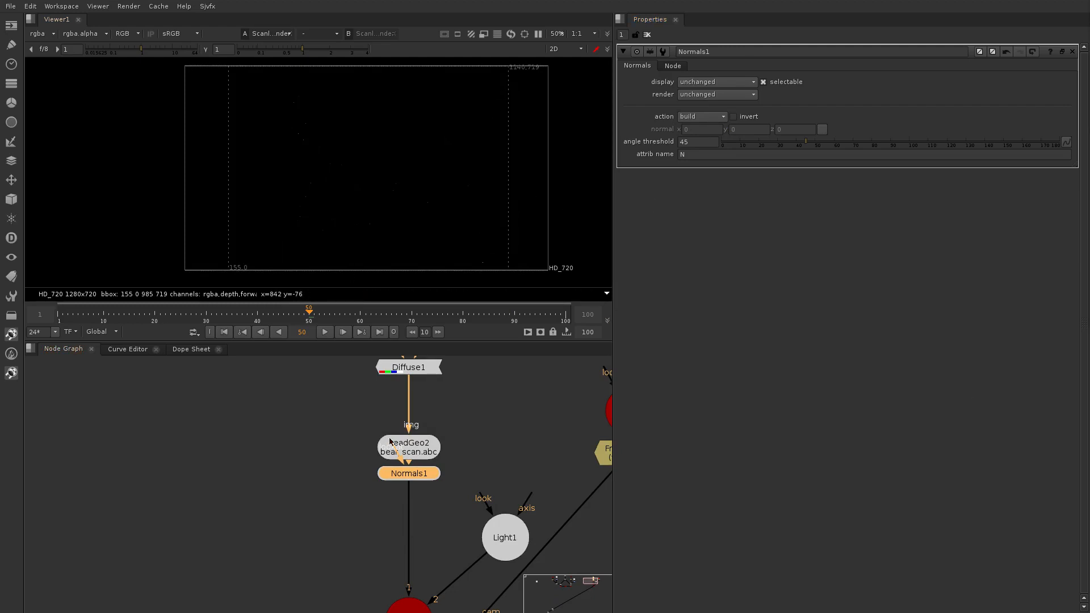
Move the Normals node further below the ReadGeo and view its output framed on the bear in 3D
drag(408, 474, 408, 517)
key(1)
click(460, 511)
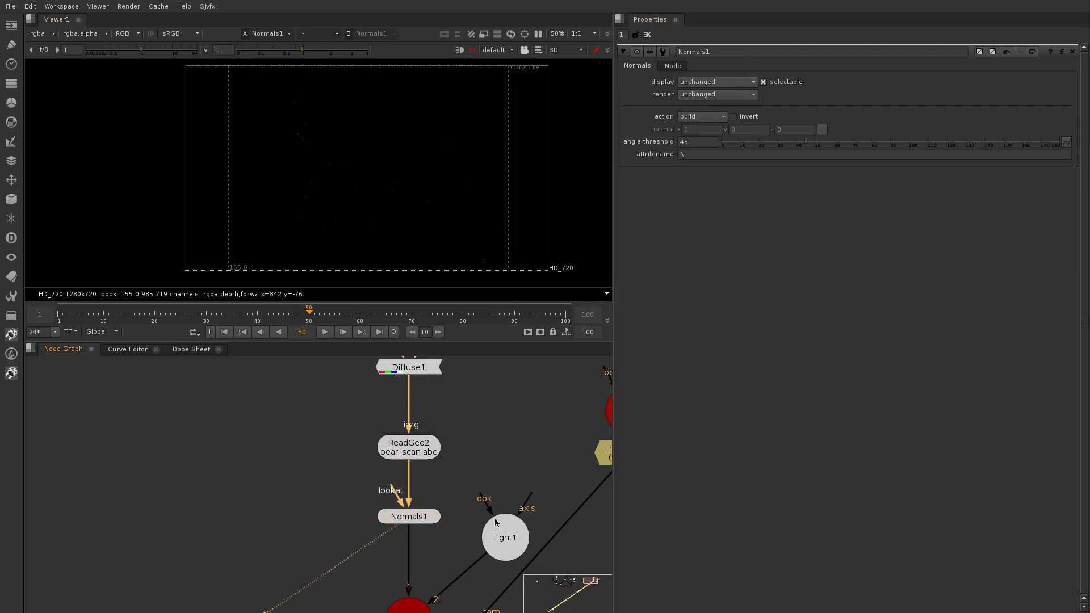
middle_drag(479, 480, 478, 464)
click(321, 211)
key(f)
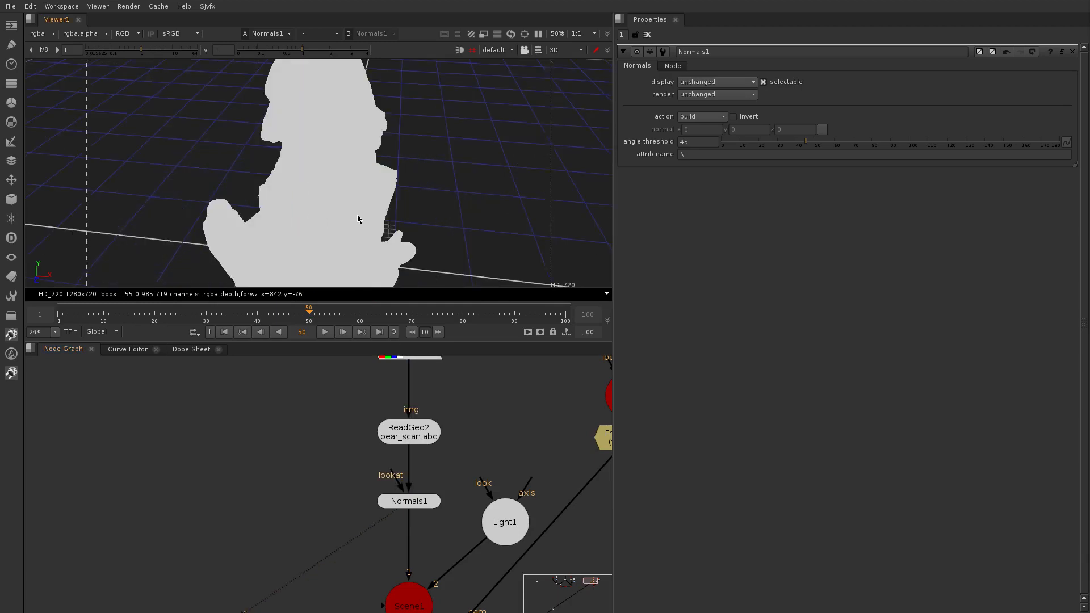
ctrl+drag(356, 216, 440, 203)
Turn off the headlamp in the viewer's 3D settings
key(s)
click(816, 95)
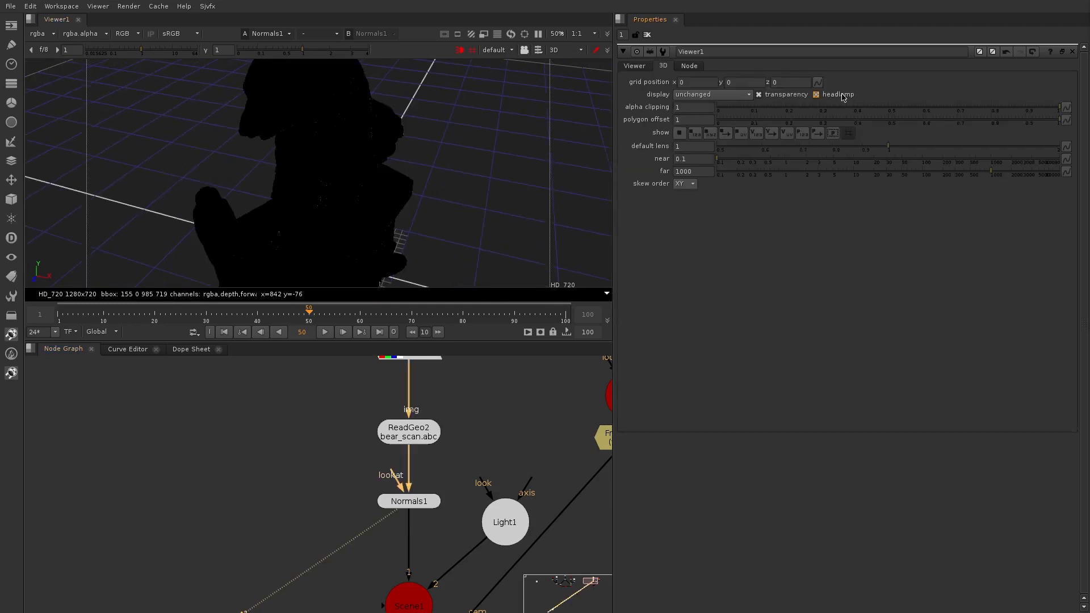
click(842, 95)
scroll(409, 434, down, 3)
scroll(447, 511, up, 2)
Open the Light node's properties and inspect how the light shades the bear in the 3D view
double_click(475, 479)
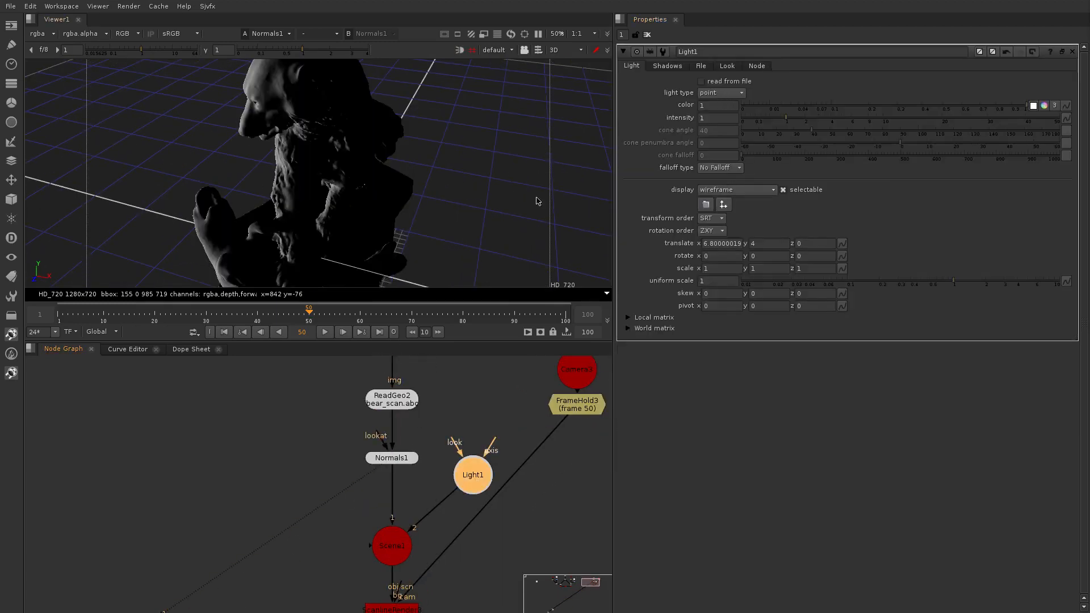
scroll(415, 181, down, 8)
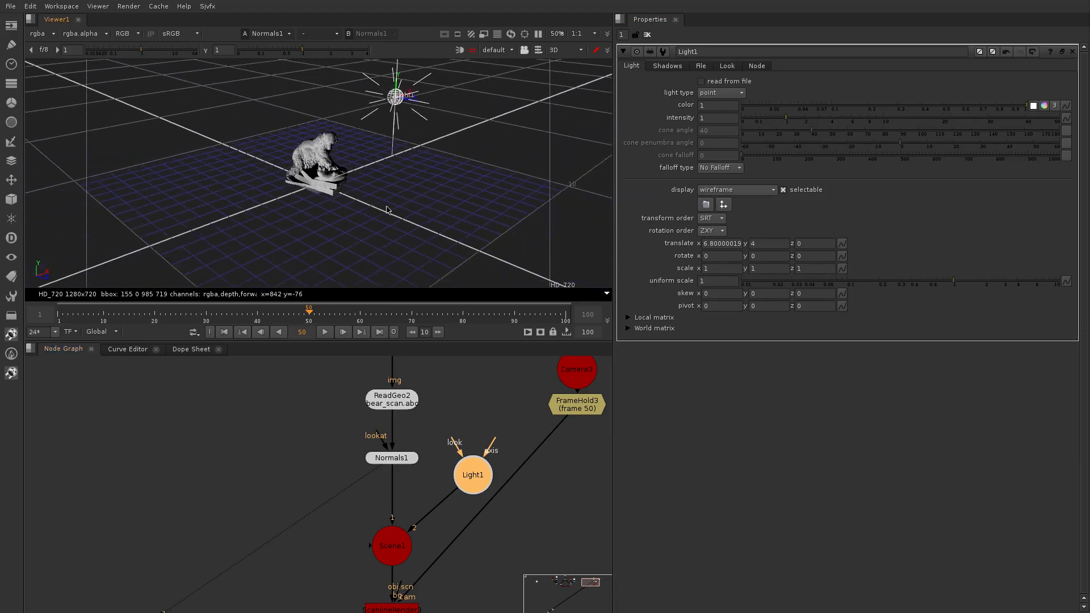
scroll(386, 210, down, 1)
scroll(508, 452, down, 3)
scroll(449, 556, up, 4)
Shift the ScanlineRender node slightly beneath the Scene node and view its rendered output
click(451, 577)
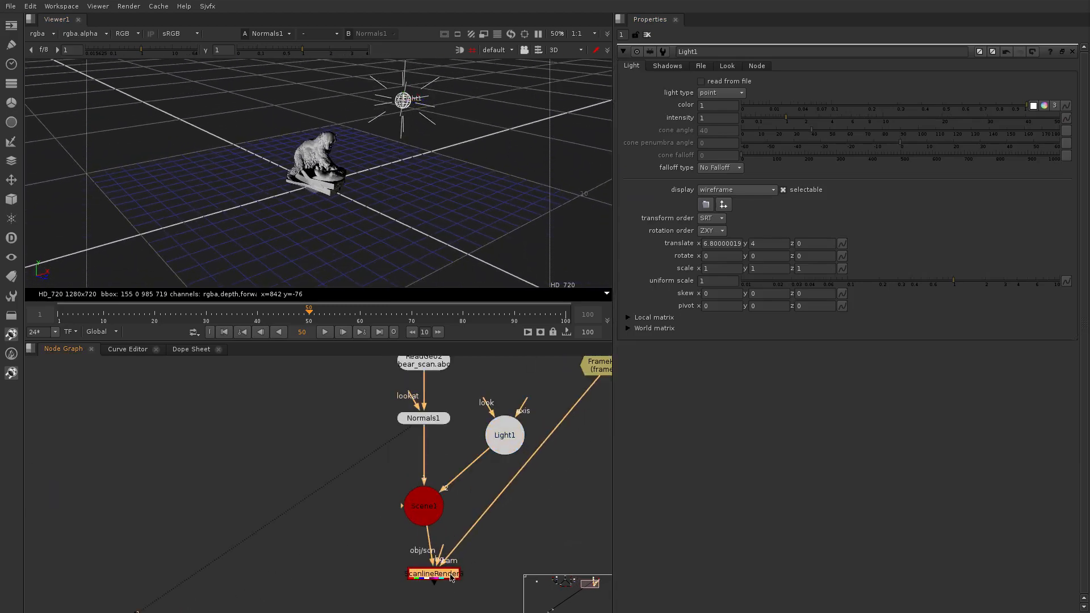
drag(451, 577, 435, 577)
key(1)
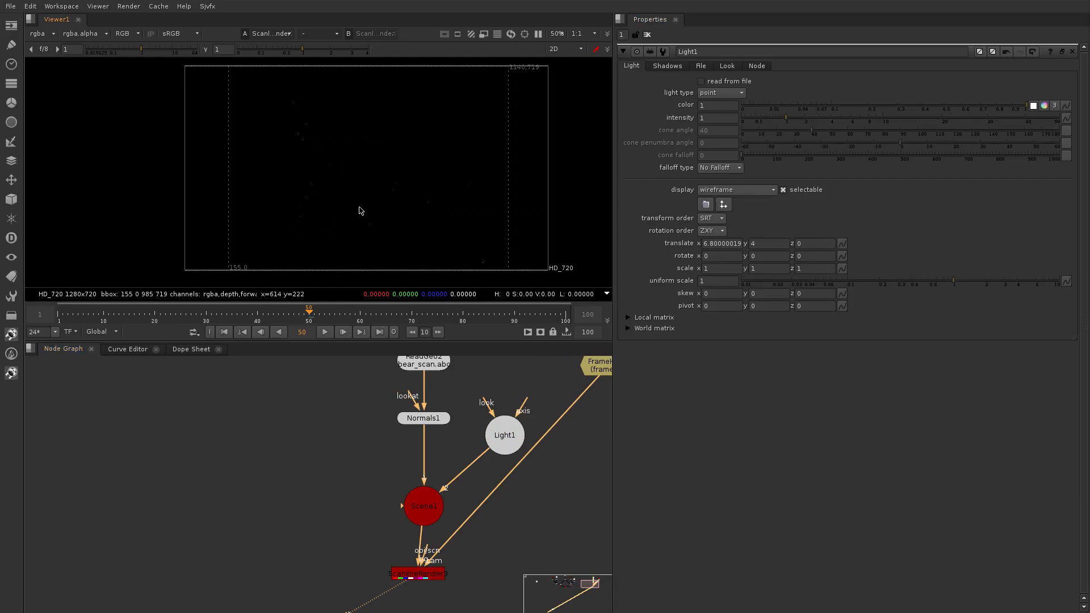
Return to the 3D view and move the light closer to the bear, at about x 5.84, y 3.98
key(Tab)
ctrl+drag(360, 210, 301, 236)
scroll(306, 233, up, 2)
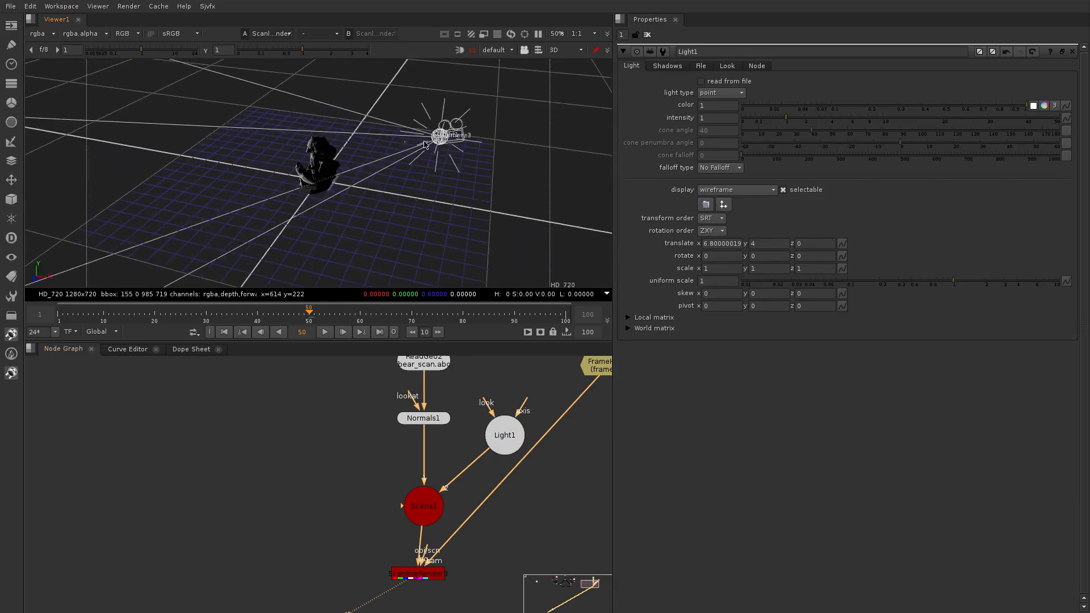
click(504, 435)
mouse_move(435, 117)
ctrl+mouse_down()
mouse_move(457, 125)
mouse_move(424, 124)
ctrl+mouse_up()
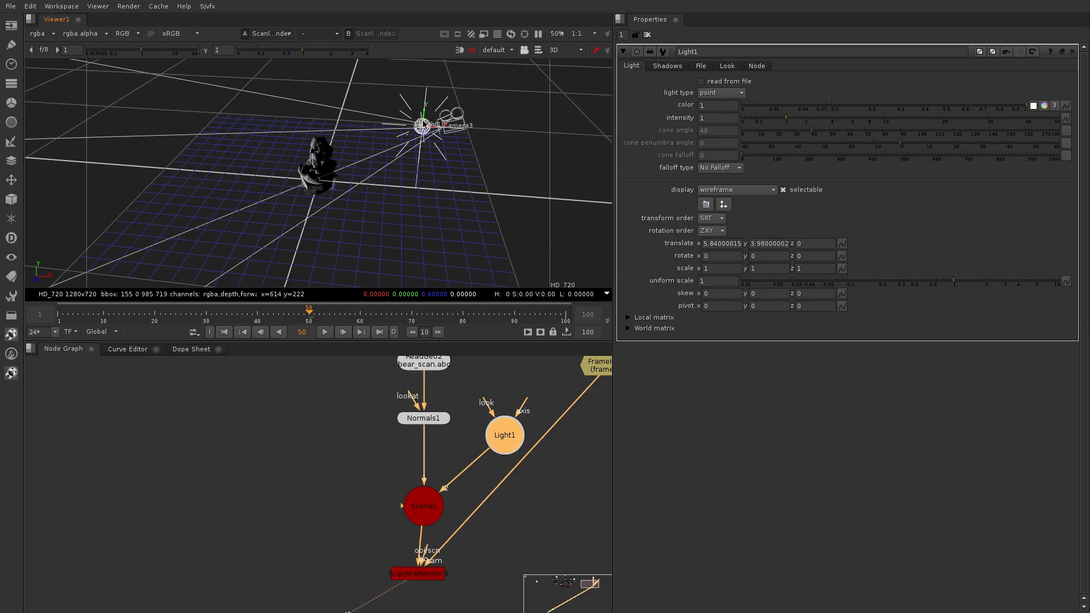
Enable invert on the Normals node and check the bear's shading in the 3D view and the ScanlineRender output
double_click(434, 419)
middle_drag(435, 419, 427, 441)
click(733, 116)
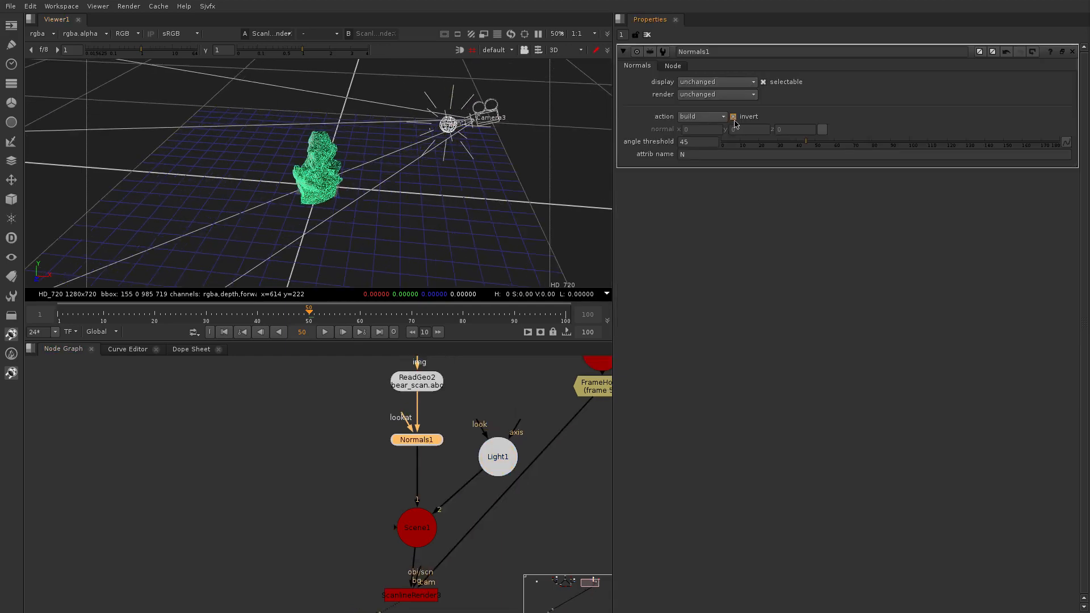
click(371, 160)
alt+middle_drag(372, 161, 450, 209)
ctrl+drag(450, 209, 408, 190)
click(425, 596)
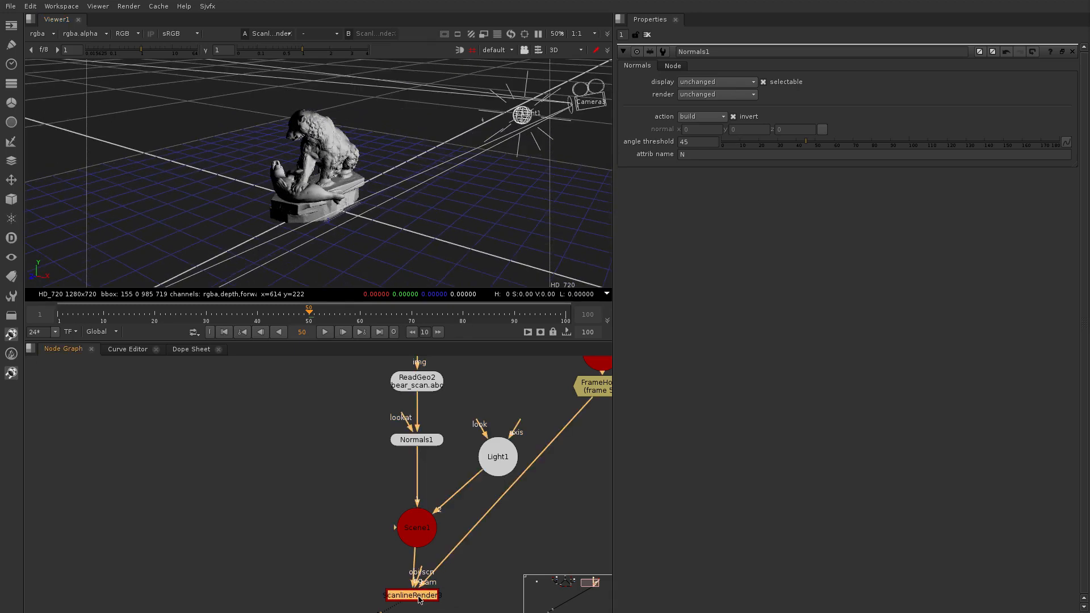
key(Tab)
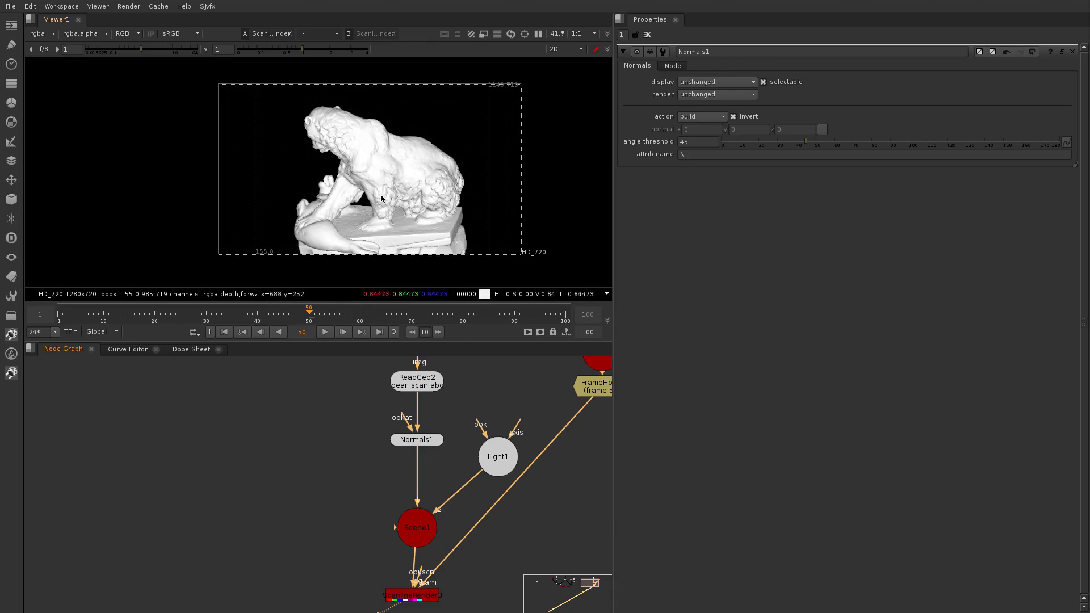
Add an Invert node below the ScanlineRender, space it apart, and inspect the inverted bear render
scroll(422, 458, down, 2)
middle_drag(438, 546, 441, 522)
scroll(425, 527, up, 2)
click(413, 516)
key(Tab)
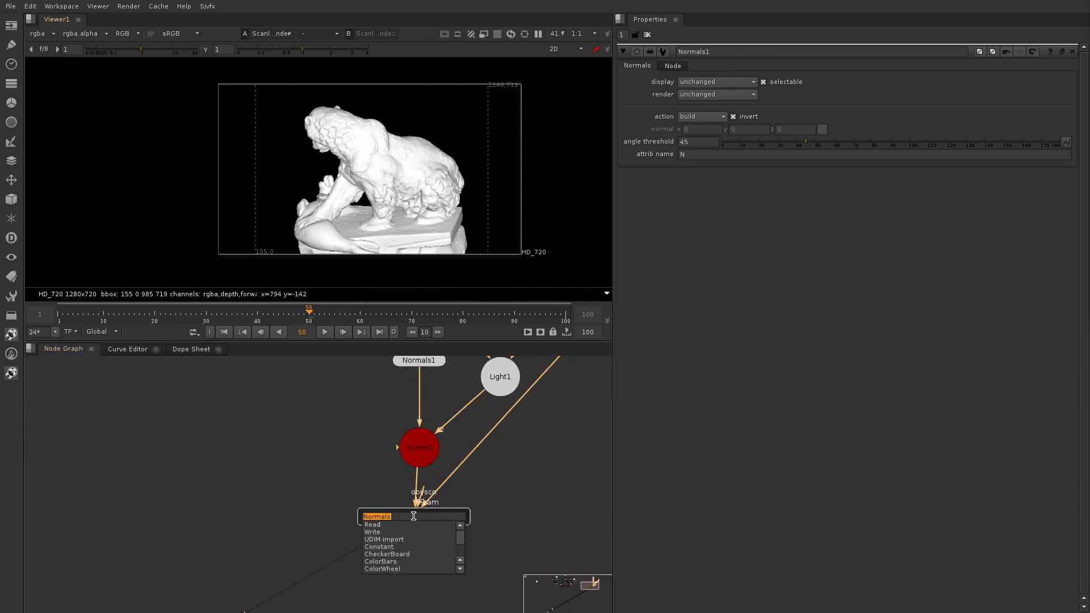
text(invert)
key(Return)
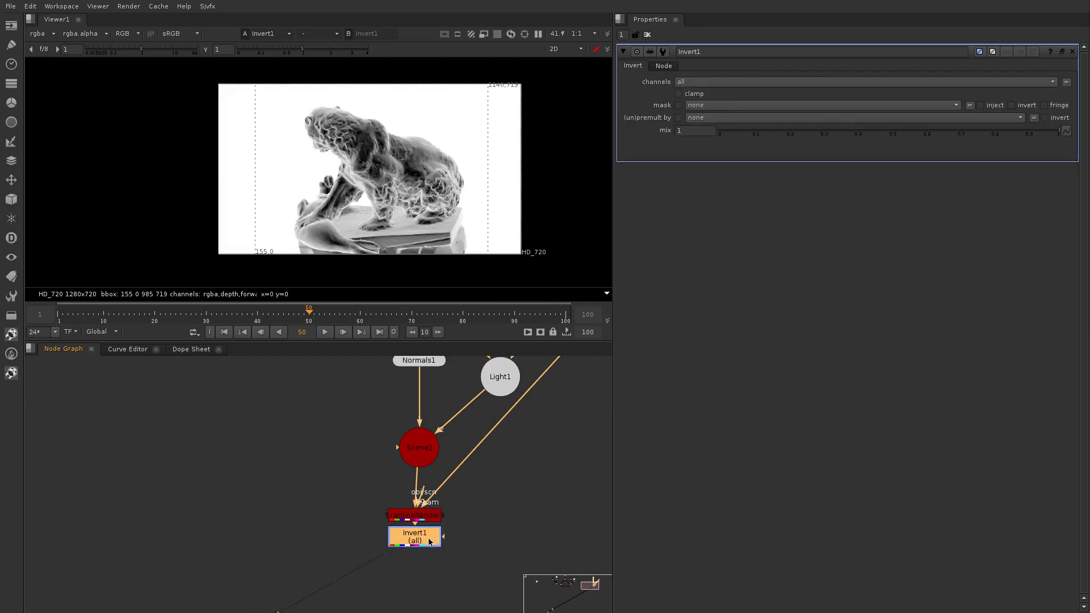
scroll(353, 106, up, 3)
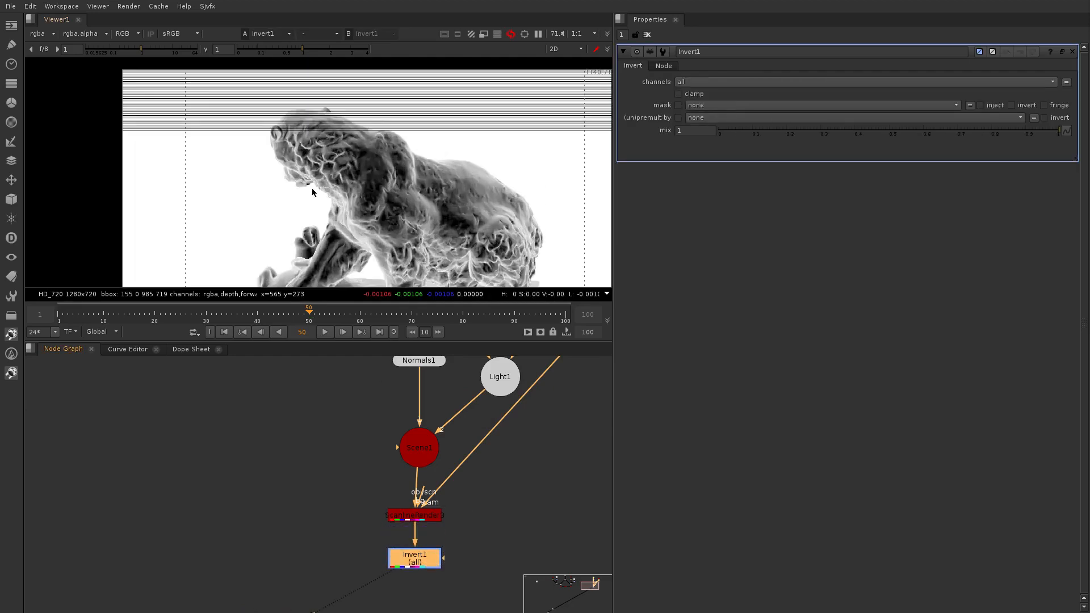
Add a Premult node after the Invert and place it a little lower in the node graph
middle_drag(419, 573, 433, 525)
key(Tab)
text(prem)
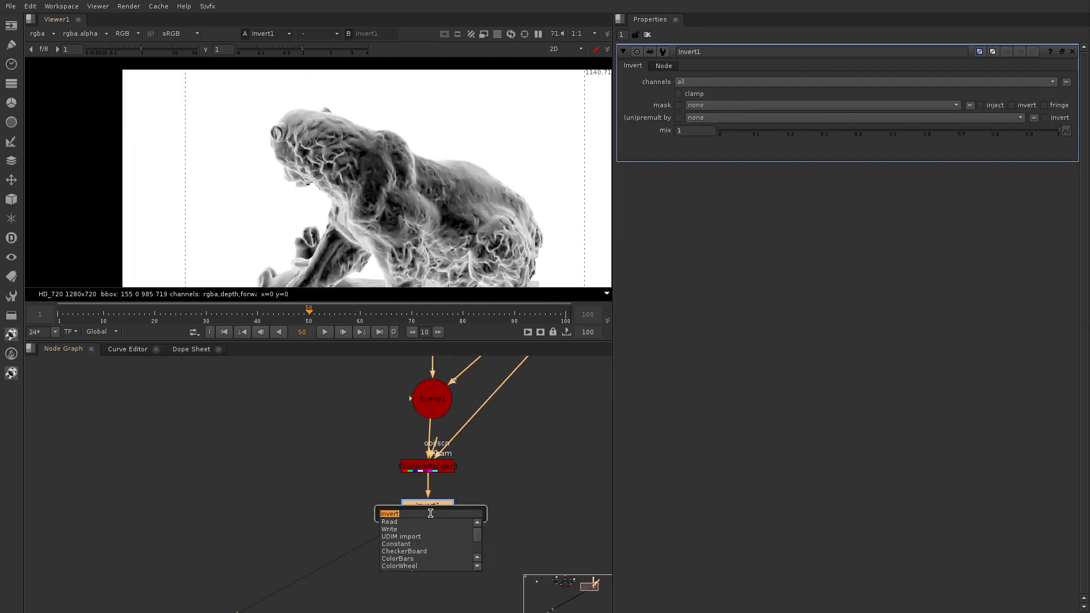
key(Return)
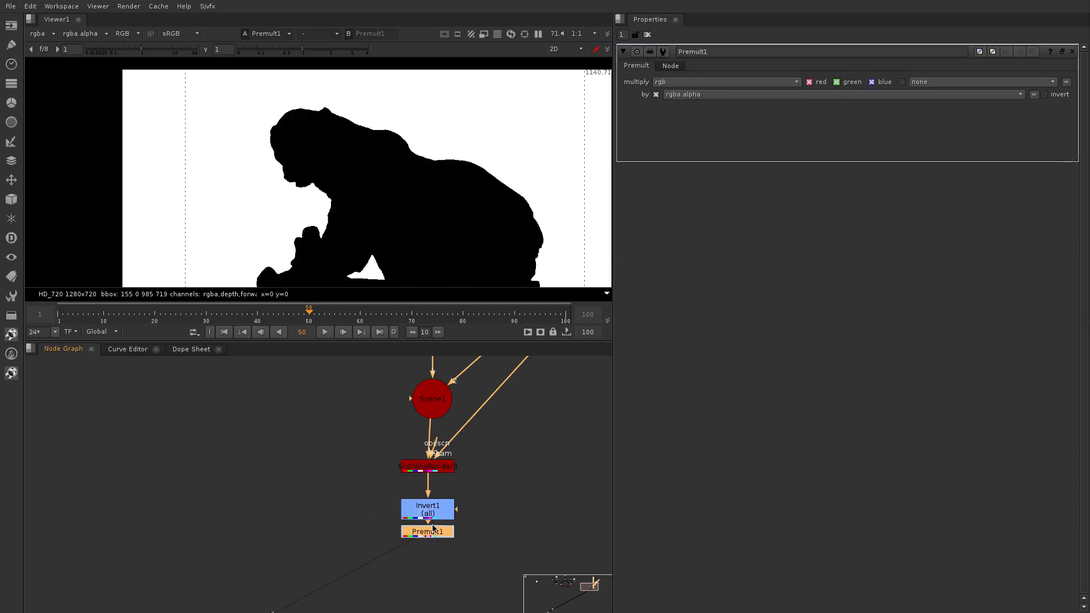
drag(437, 537, 437, 559)
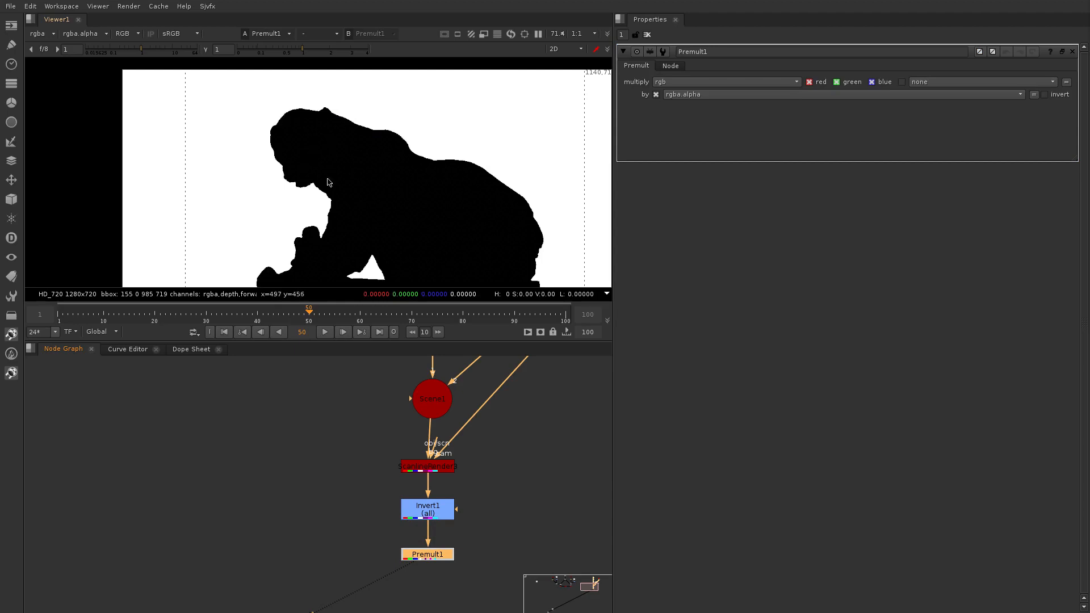
Limit the Invert node's channels to rgb so the alpha is excluded from the inversion
click(440, 502)
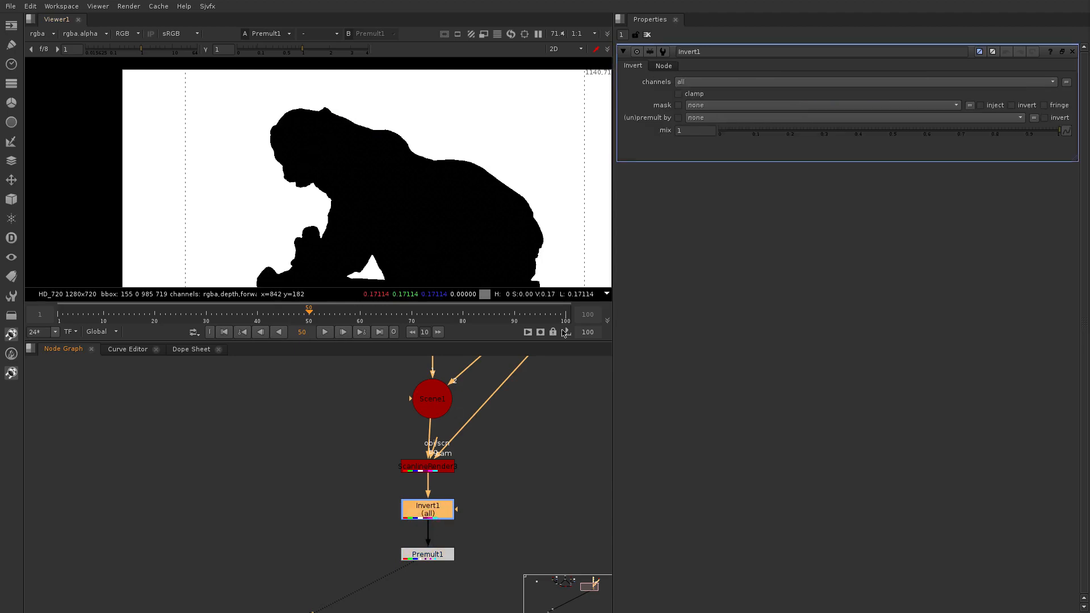
click(678, 83)
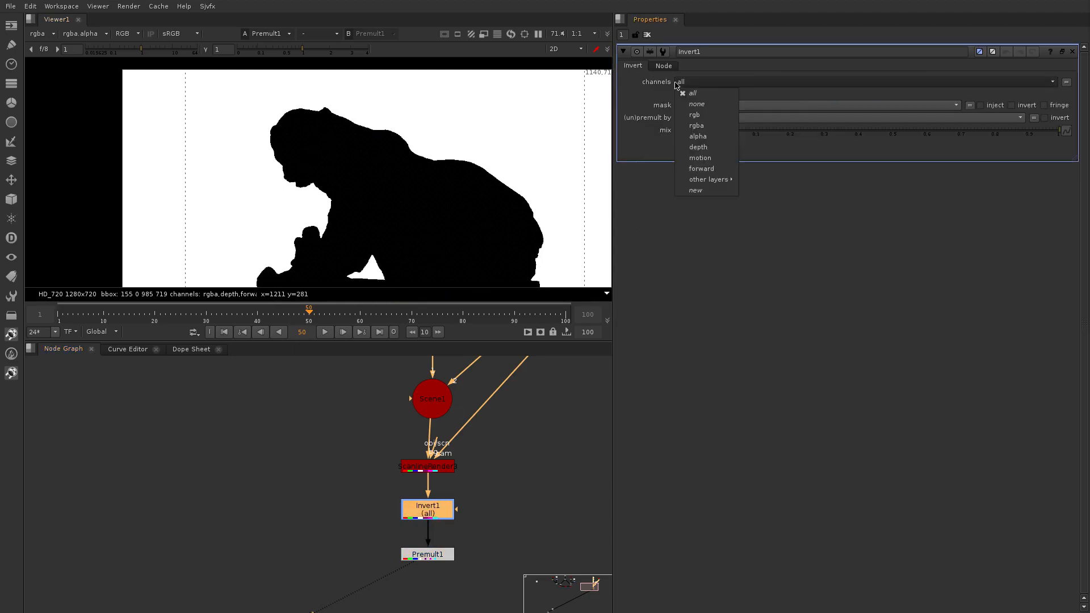
click(700, 117)
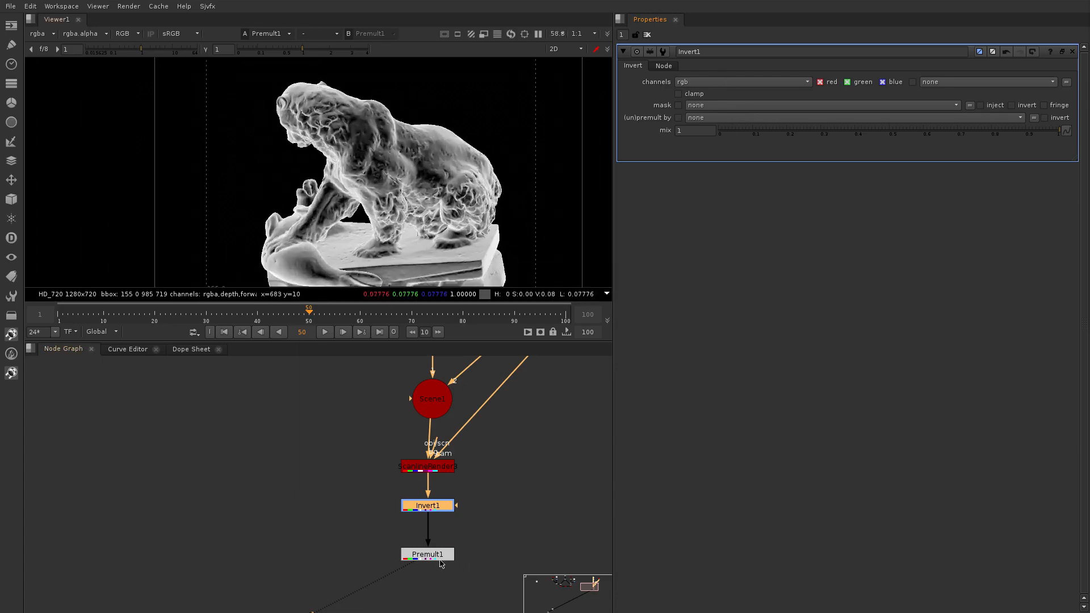
click(441, 563)
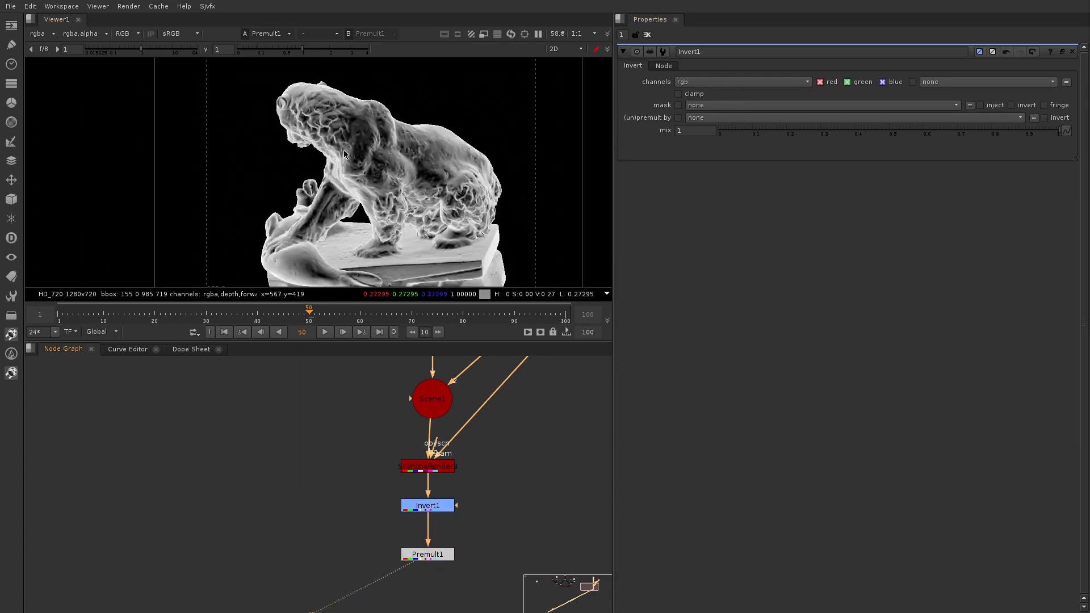
Compare the ScanlineRender output and its alpha channel with the Premult result on the bear
scroll(344, 154, up, 5)
click(439, 466)
key(1)
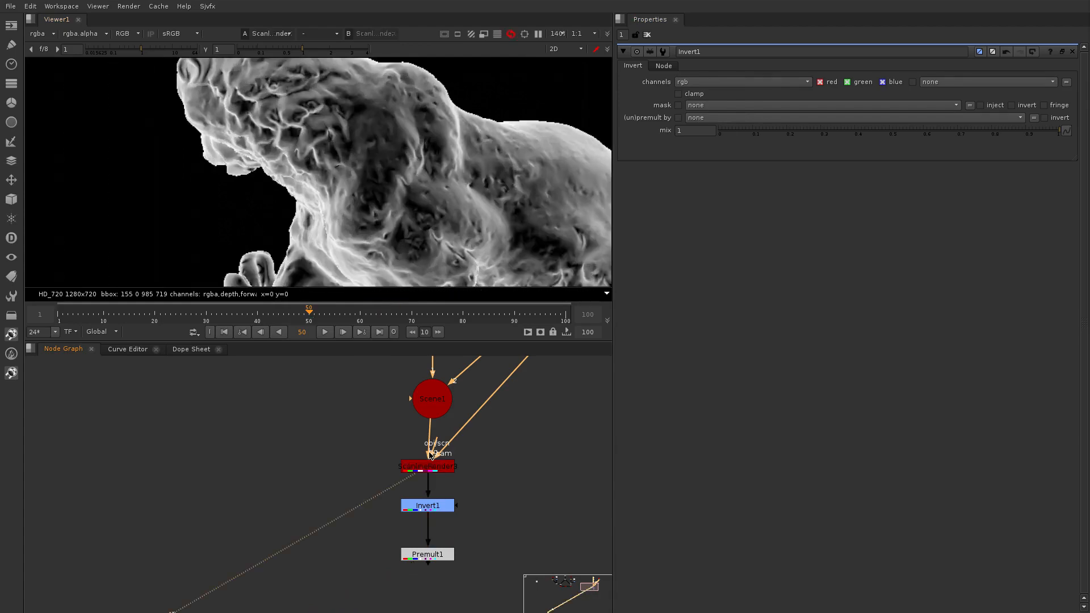
key(a)
key(a)
click(441, 553)
key(1)
scroll(330, 156, down, 8)
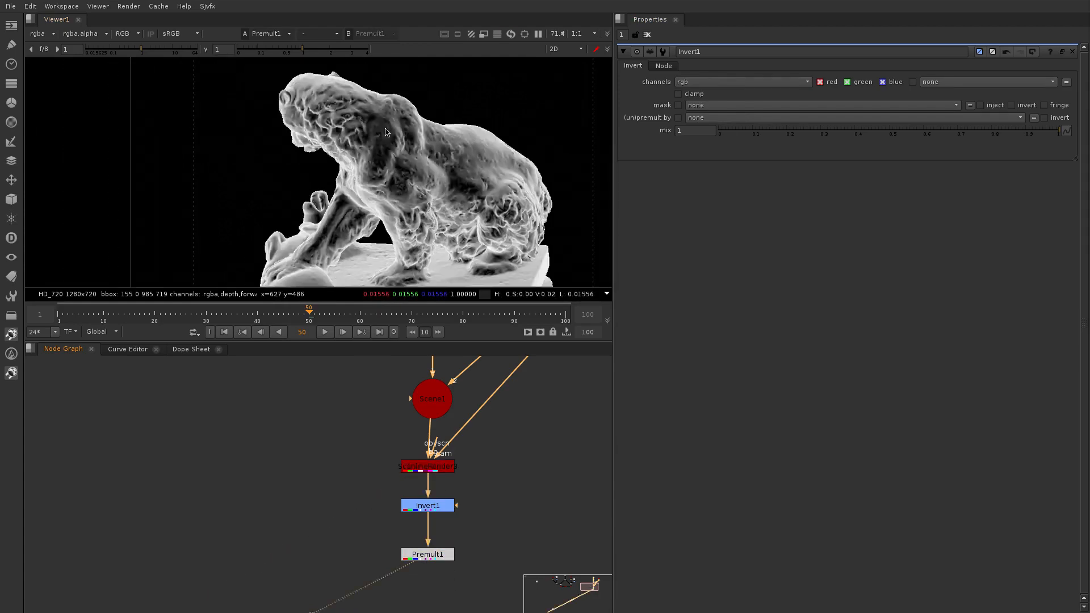
scroll(392, 147, up, 2)
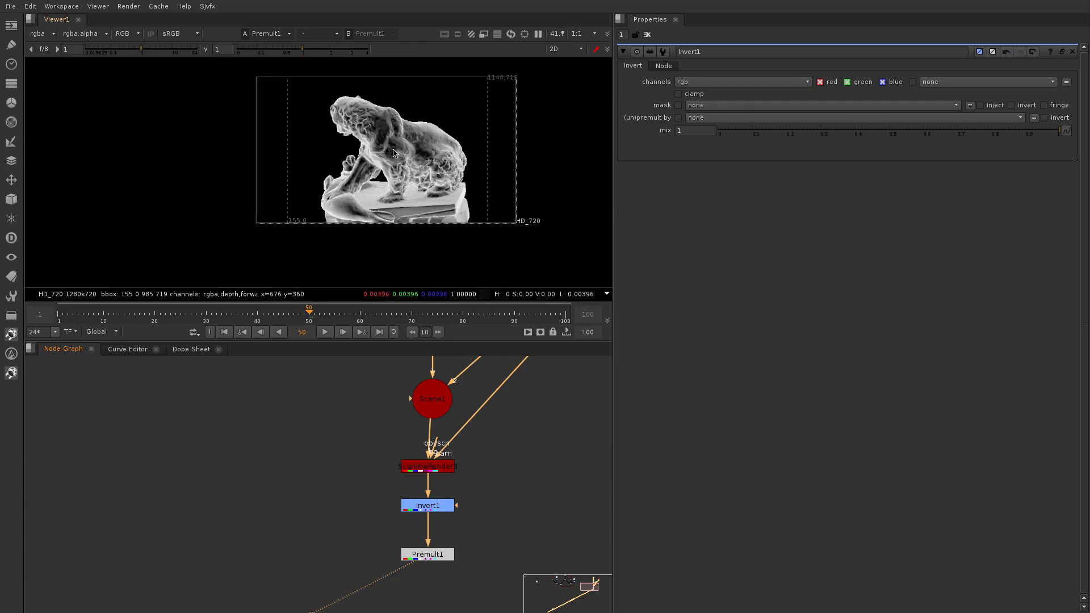
scroll(512, 484, down, 4)
Go back to the projection setup and view the frame 100 FrameHold with the cameras in the 3D view
middle_drag(390, 509, 437, 519)
middle_drag(281, 478, 512, 452)
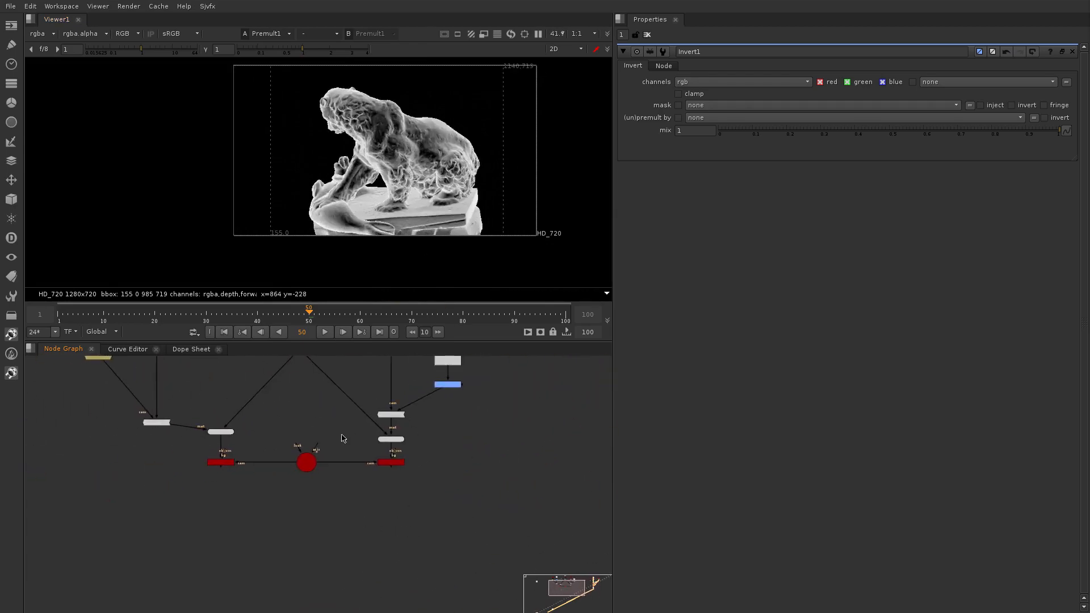
scroll(427, 468, up, 2)
click(375, 409)
key(1)
click(365, 409)
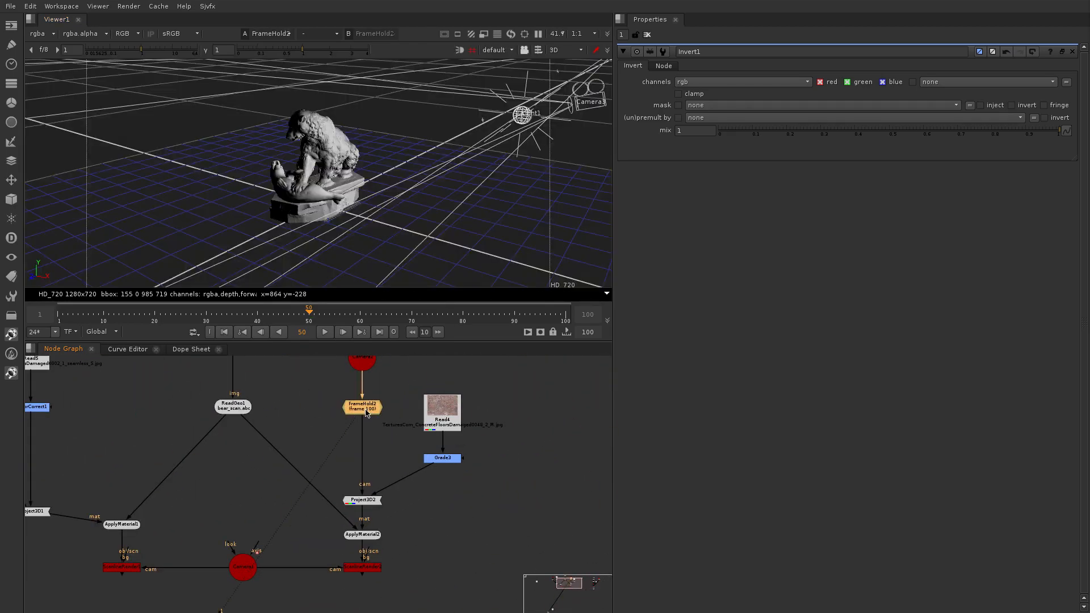
scroll(398, 210, down, 3)
scroll(299, 458, down, 3)
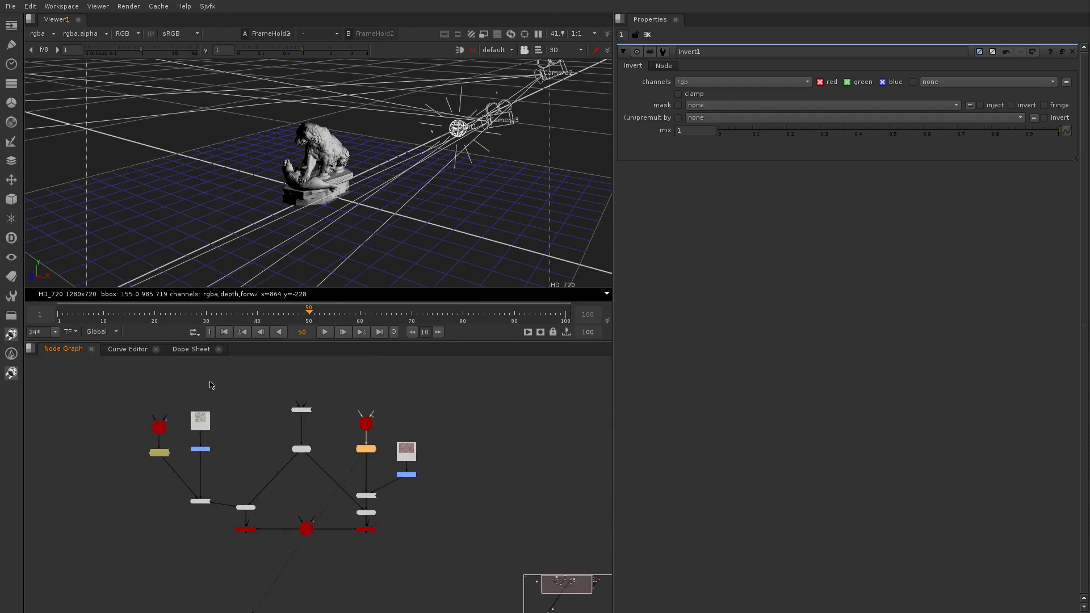
Add a new Light node beside the frame 100 projection setup
scroll(287, 428, up, 3)
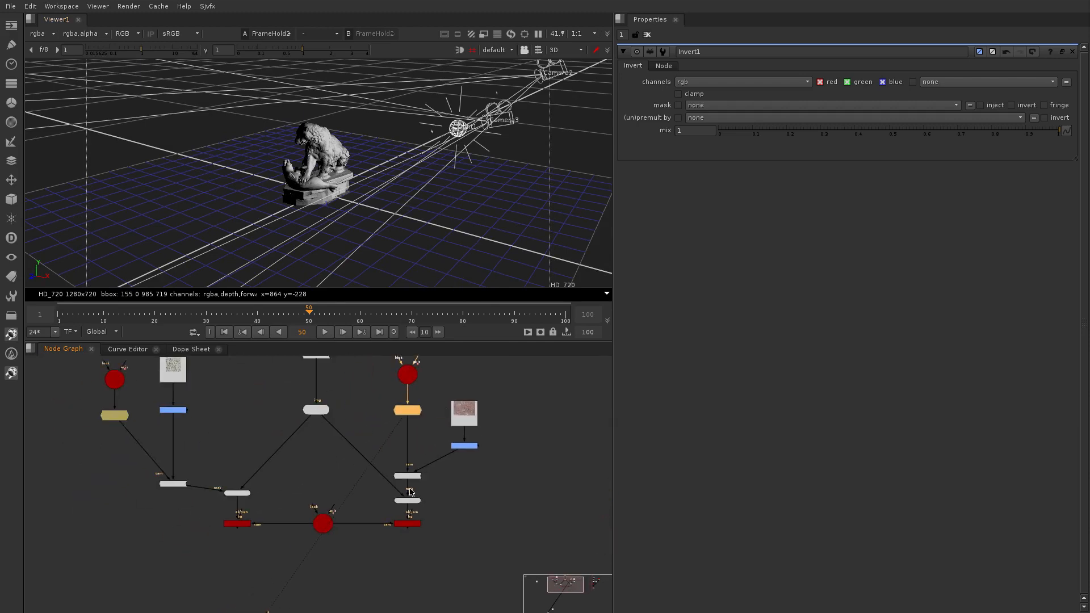
scroll(455, 489, up, 4)
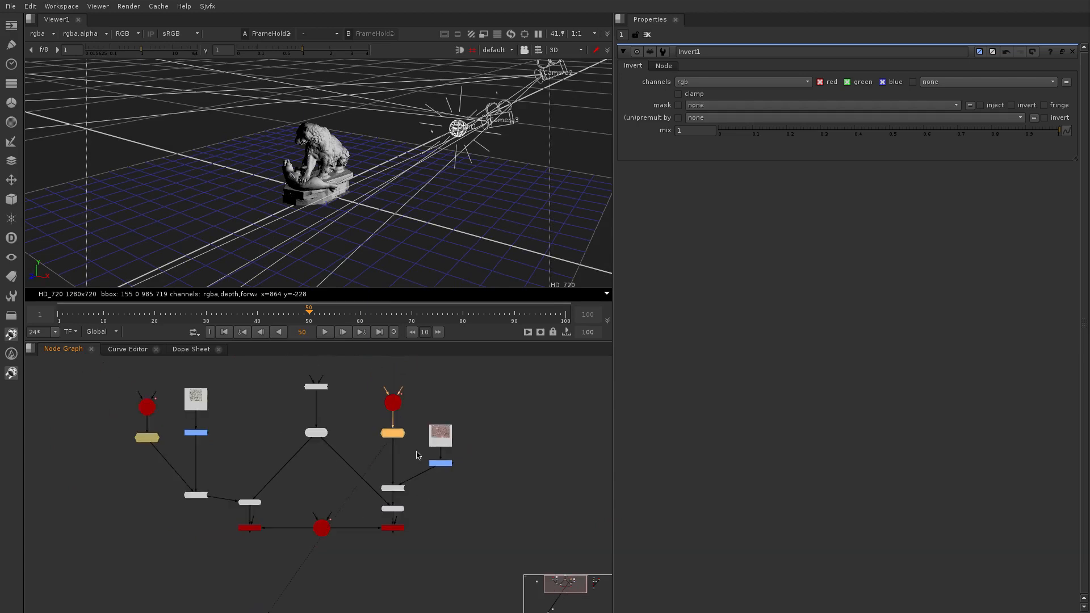
key(Tab)
key(Escape)
key(Tab)
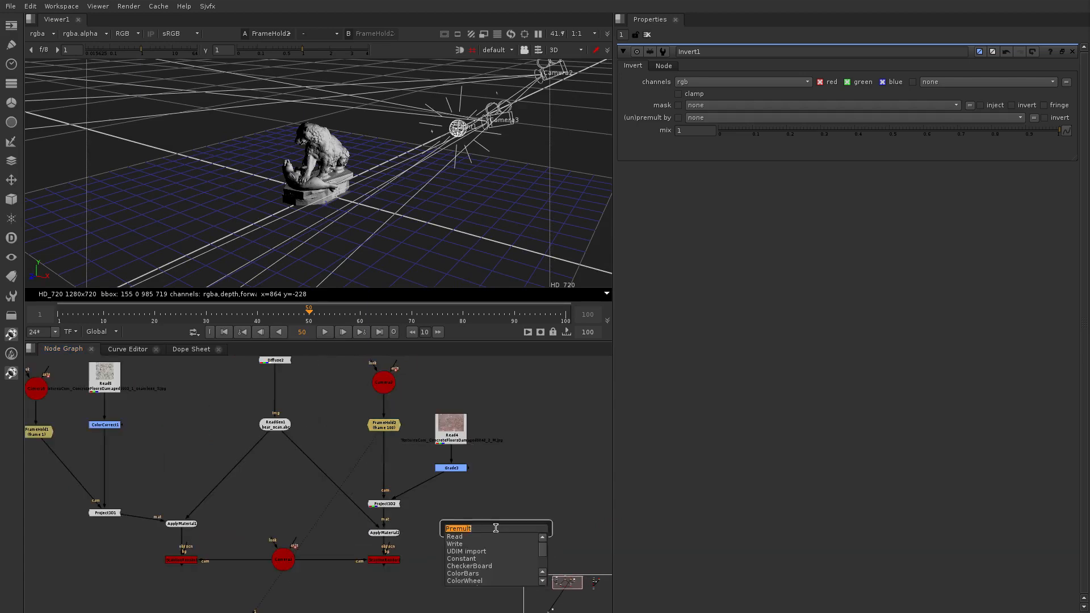
text(li)
click(482, 544)
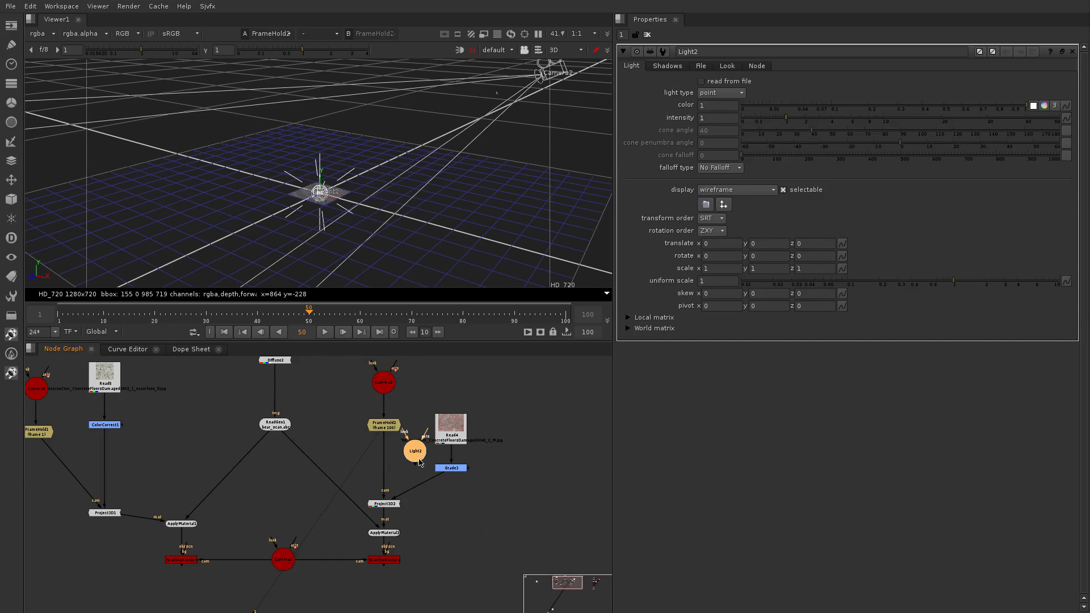
Connect the new light's axis to the frame 100 FrameHold and check that it sits at the projection camera in 3D
drag(420, 462, 391, 421)
ctrl+drag(412, 185, 505, 194)
middle_drag(505, 194, 408, 259)
scroll(408, 259, up, 4)
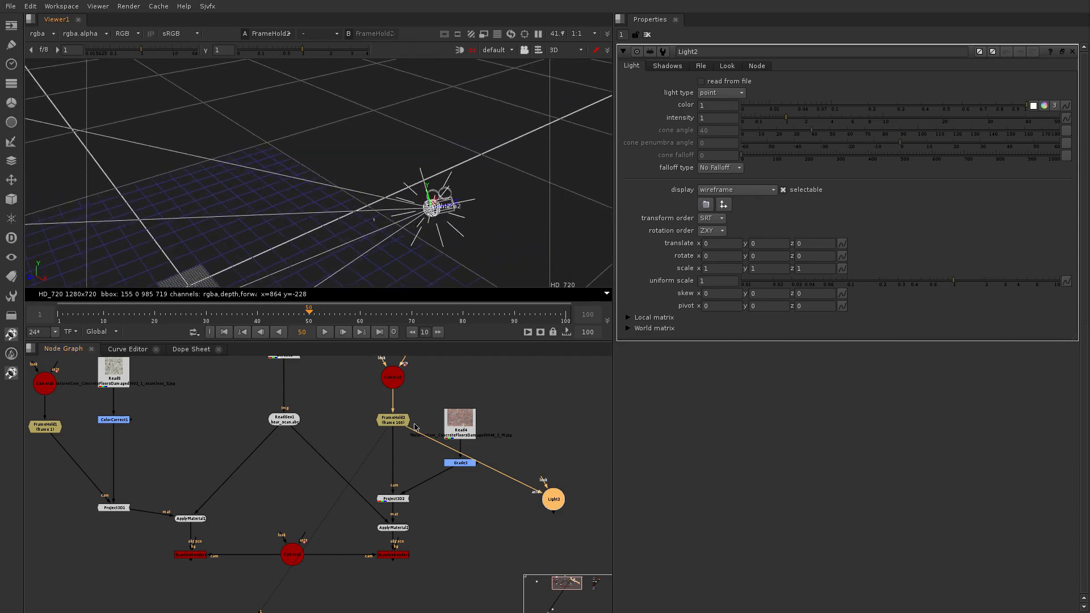
ctrl+drag(450, 197, 491, 216)
scroll(566, 504, up, 1)
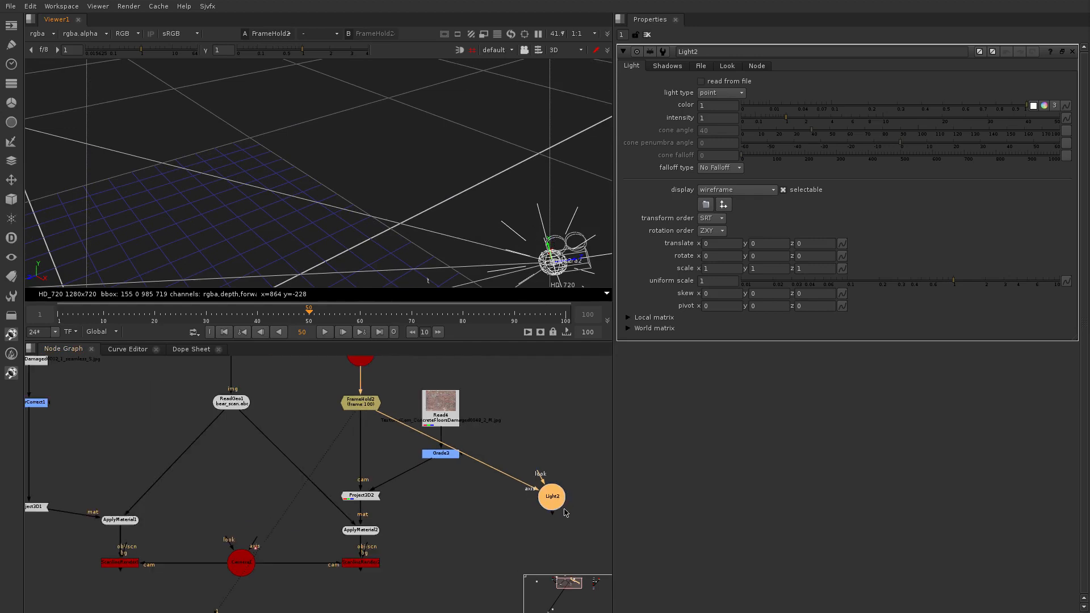
drag(553, 499, 569, 456)
scroll(555, 480, down, 5)
scroll(484, 433, up, 5)
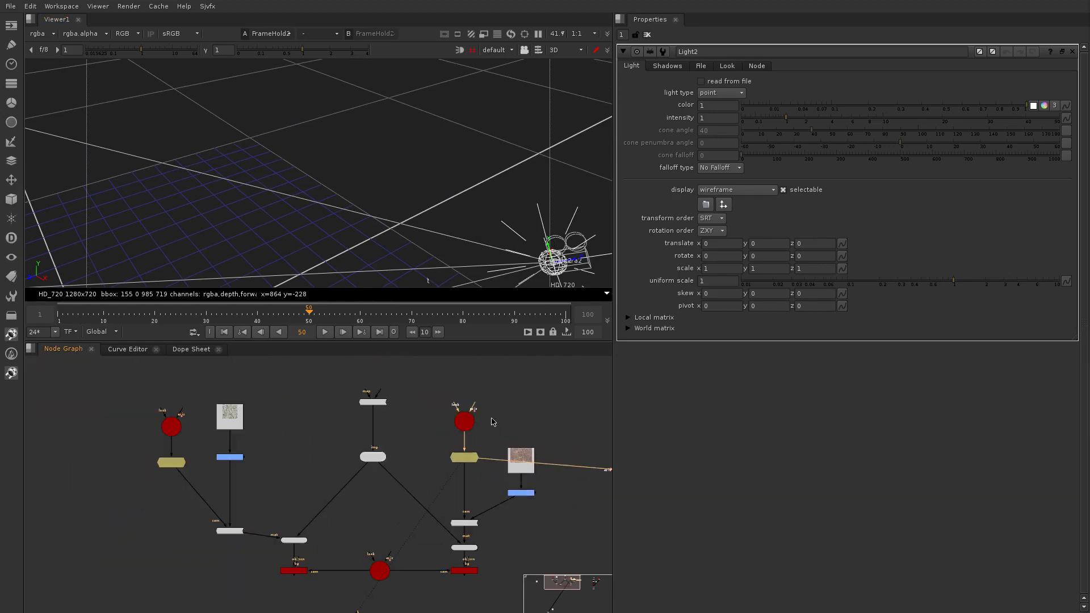
Reposition the new light and add a ScanlineRender node below the frame 100 projection branch
middle_drag(520, 445, 271, 446)
drag(378, 472, 346, 543)
scroll(422, 397, down, 2)
middle_drag(393, 497, 492, 458)
scroll(431, 488, up, 3)
click(433, 488)
key(Tab)
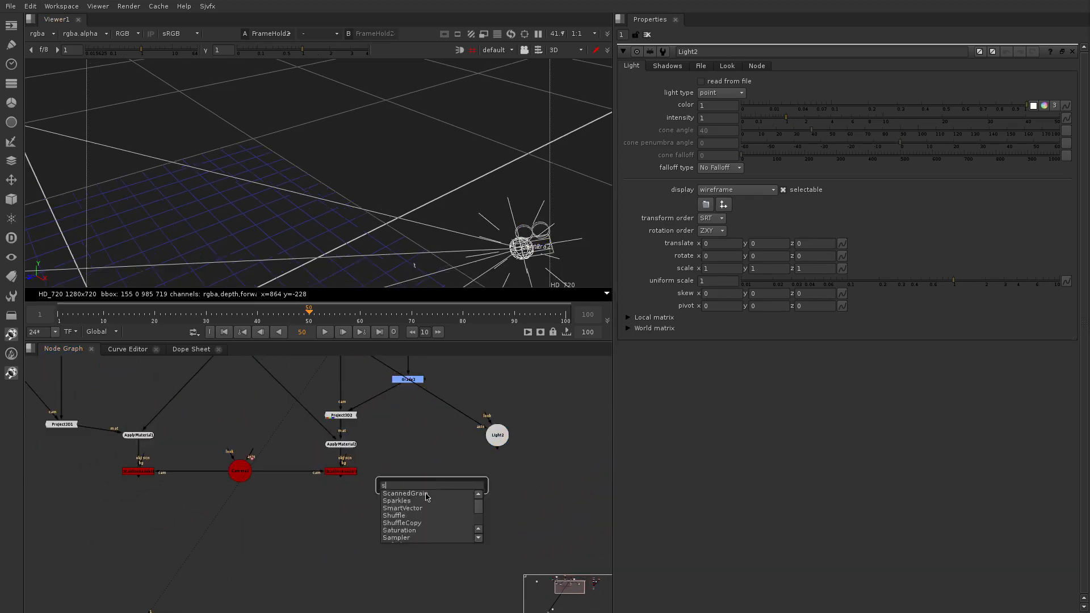
text(sca)
click(408, 501)
scroll(323, 495, up, 5)
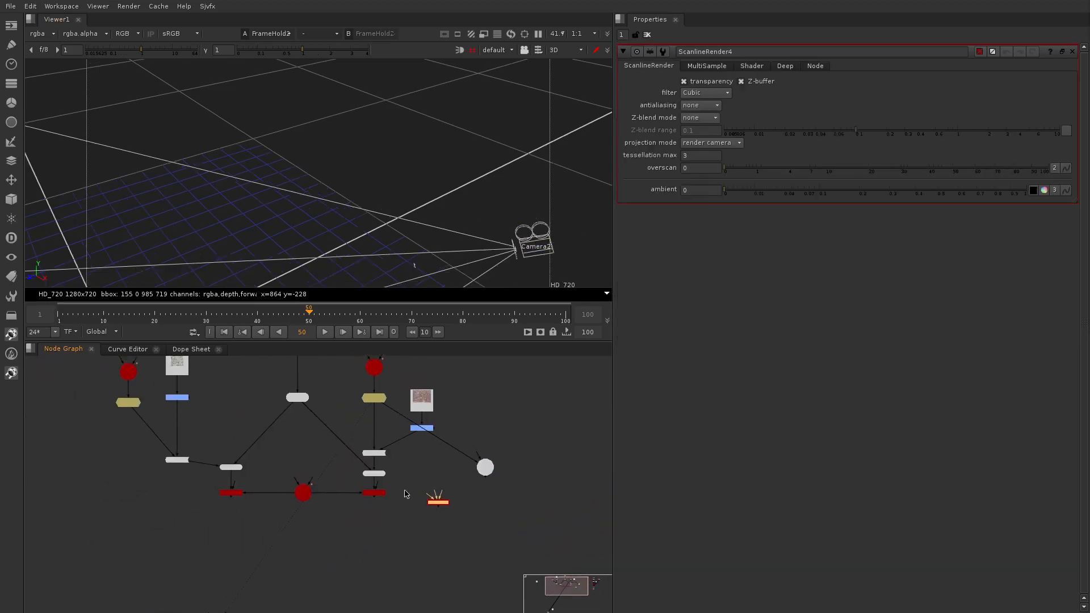
Copy the Normals node from the separate light setup and insert it directly after the projection setup's bear ReadGeo
scroll(321, 495, down, 3)
scroll(565, 459, up, 3)
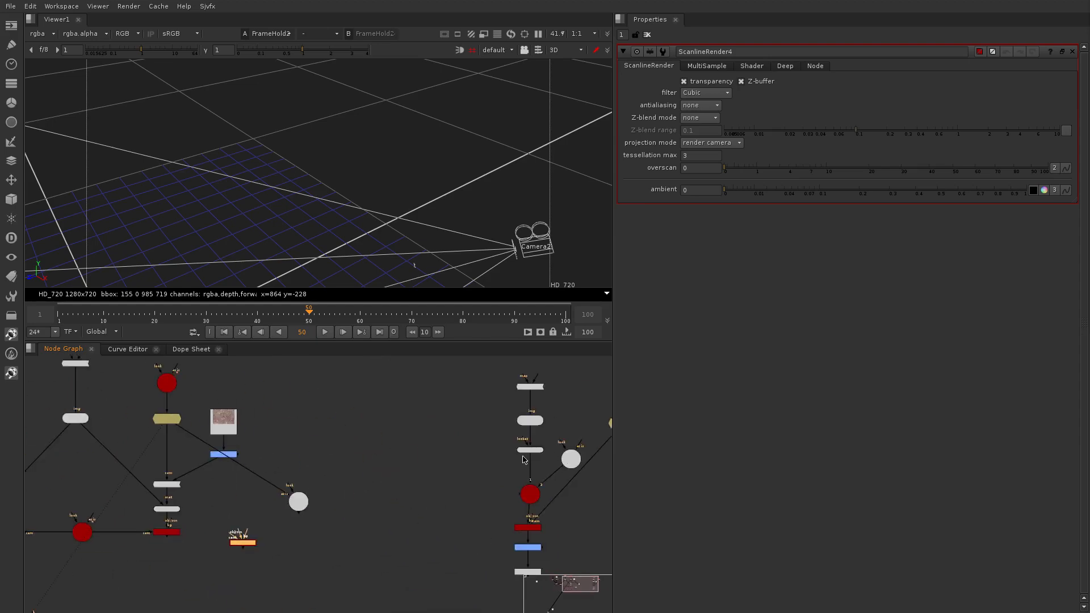
click(67, 423)
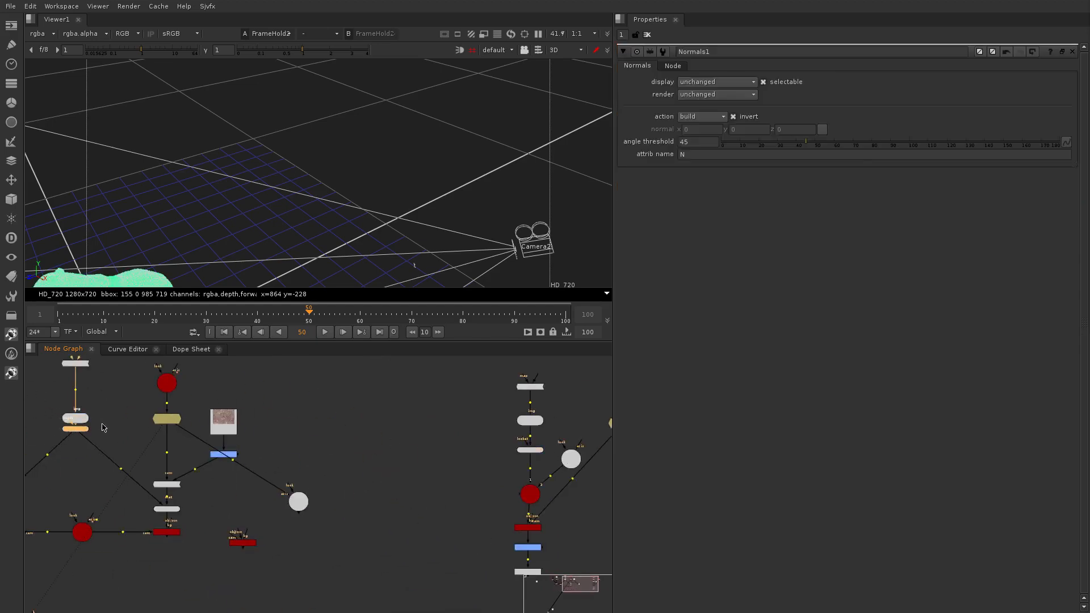
scroll(119, 554, up, 4)
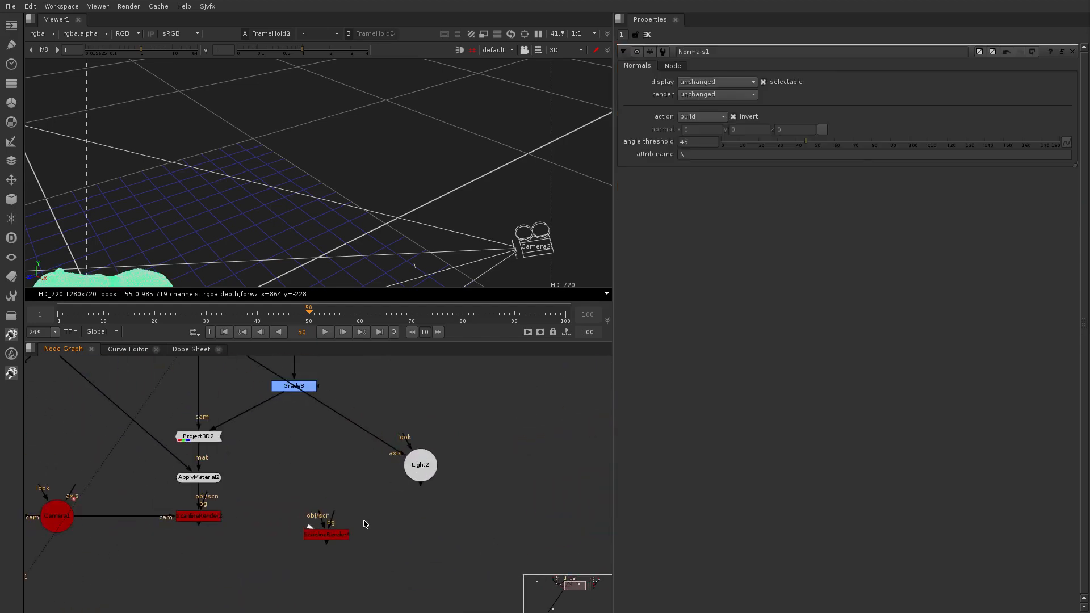
Connect the new ScanlineRender's cam input to the shared render camera and its obj/scn input to the bear's Normals node
drag(310, 527, 82, 526)
drag(81, 526, 79, 586)
drag(336, 516, 75, 470)
middle_drag(238, 499, 193, 401)
click(318, 566)
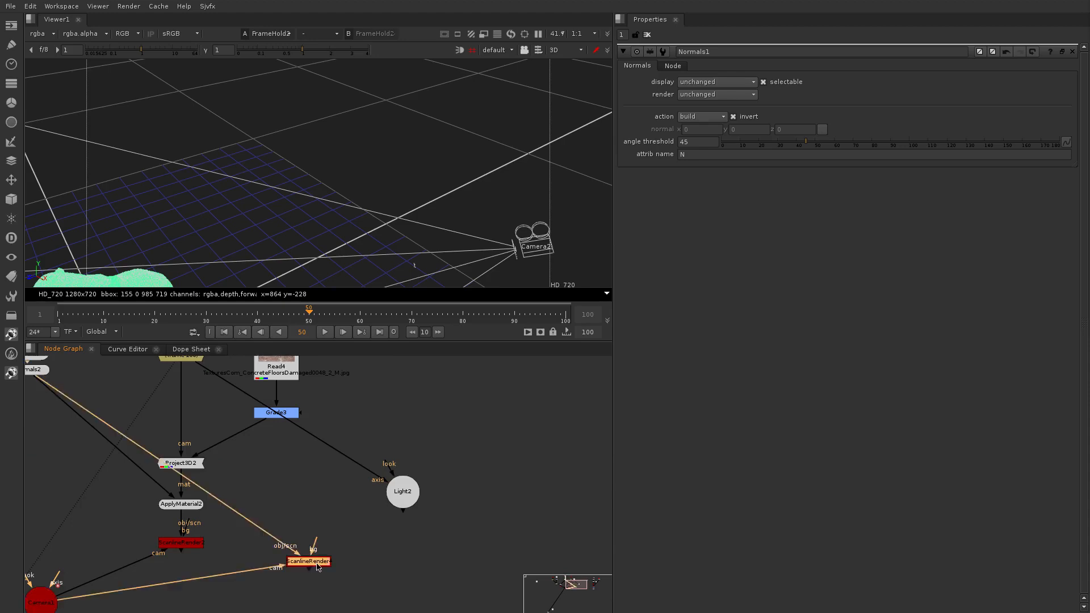
Insert a Scene node between the bear's Normals and the new ScanlineRender, and connect the frame 100 light to it
scroll(306, 517, down, 2)
key(Tab)
text(scene)
key(Return)
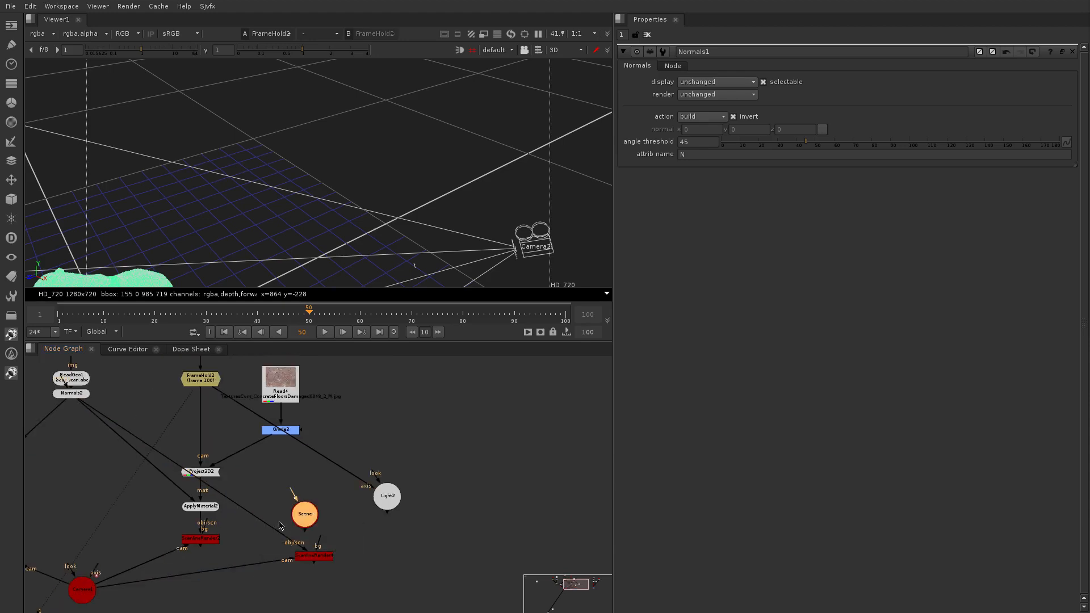
mouse_move(304, 515)
mouse_down()
mouse_move(266, 521)
mouse_move(316, 515)
mouse_up()
drag(394, 499, 392, 498)
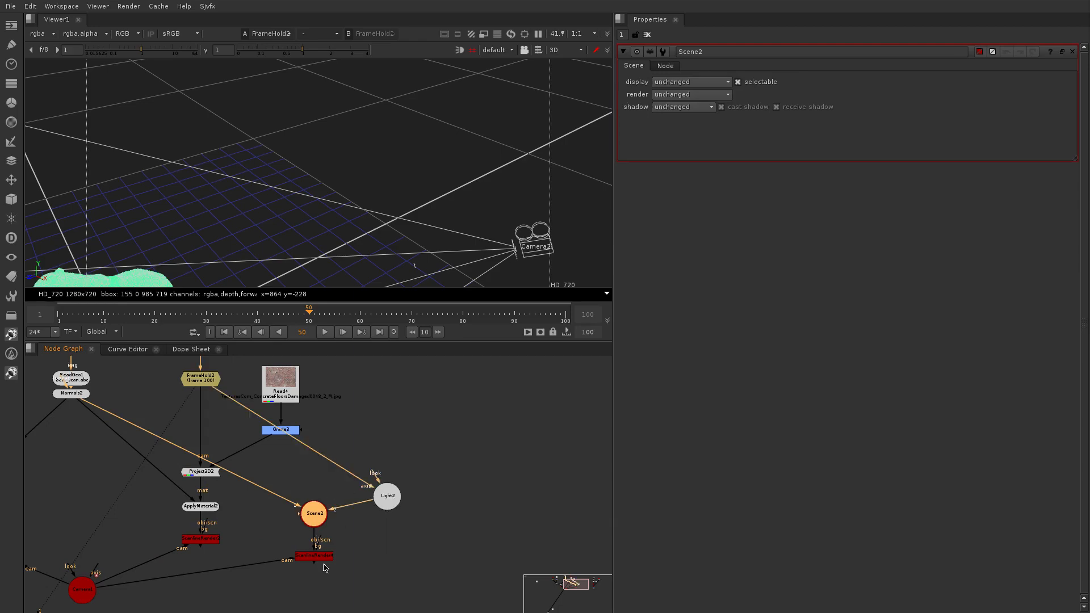
View the new ScanlineRender in 3D and examine the lit bear with the light and projection cameras
click(326, 559)
key(1)
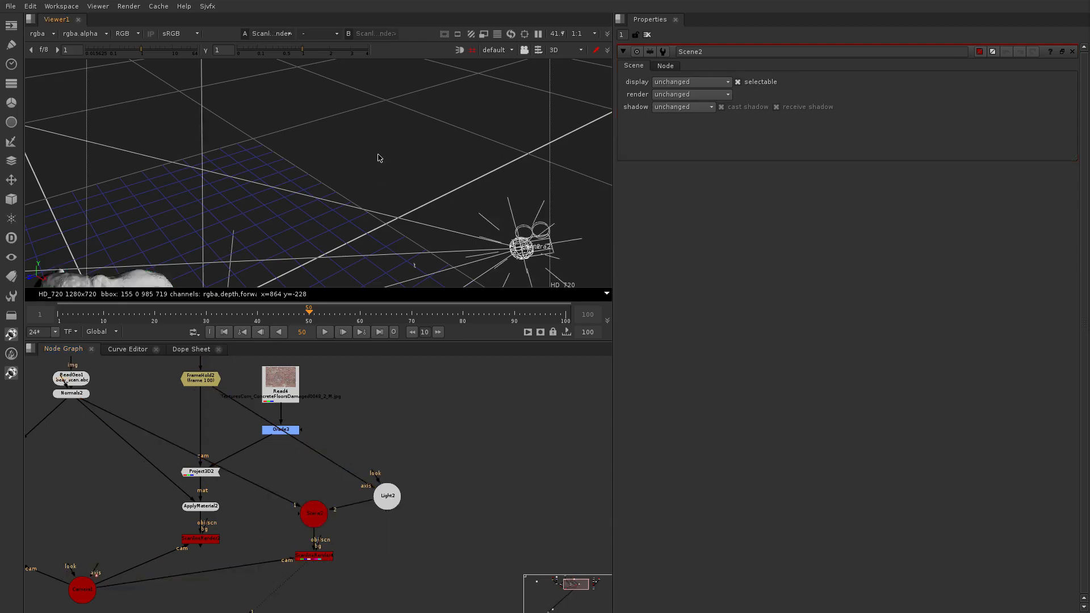
scroll(357, 210, down, 4)
ctrl+drag(335, 261, 473, 189)
scroll(380, 207, up, 2)
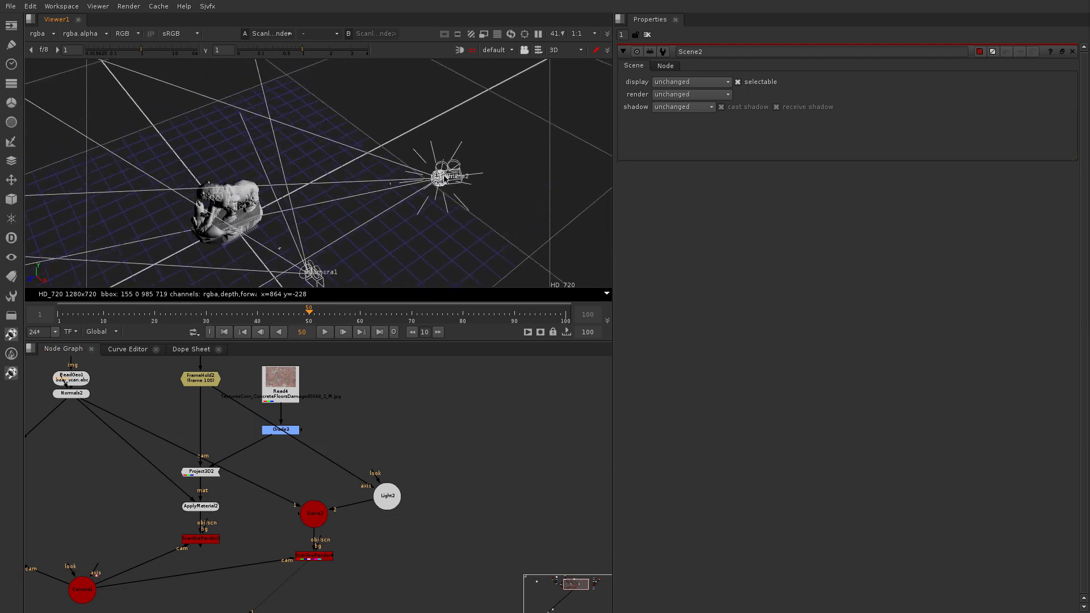
scroll(328, 414, down, 3)
scroll(253, 399, up, 3)
middle_drag(253, 399, 302, 433)
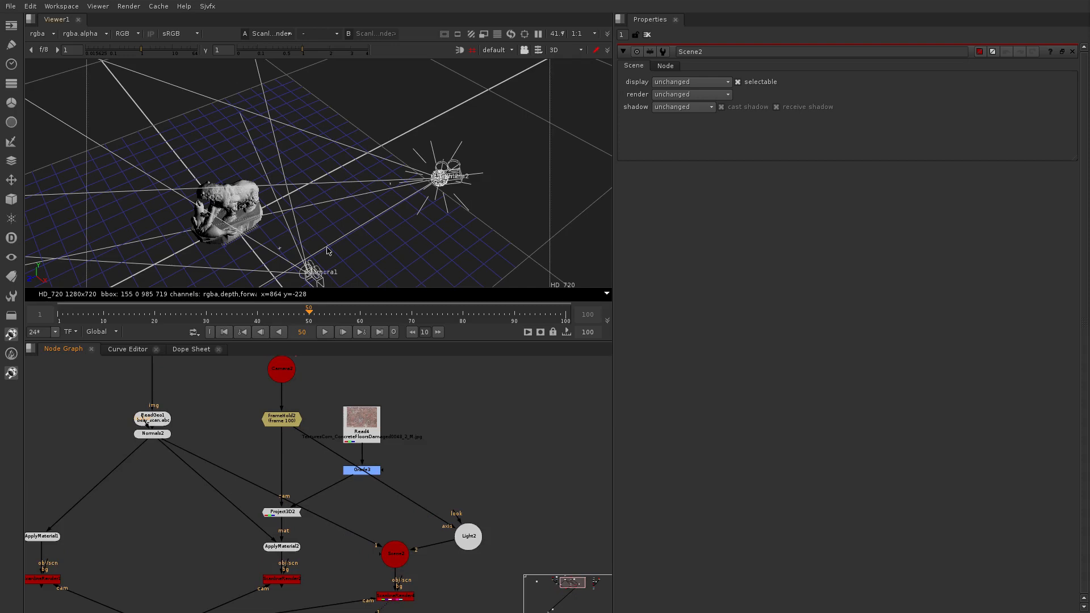
View the new ScanlineRender's output in 2D to examine the lighting on the bear
scroll(335, 494, down, 2)
middle_drag(380, 551, 401, 510)
scroll(402, 510, up, 1)
click(397, 528)
key(1)
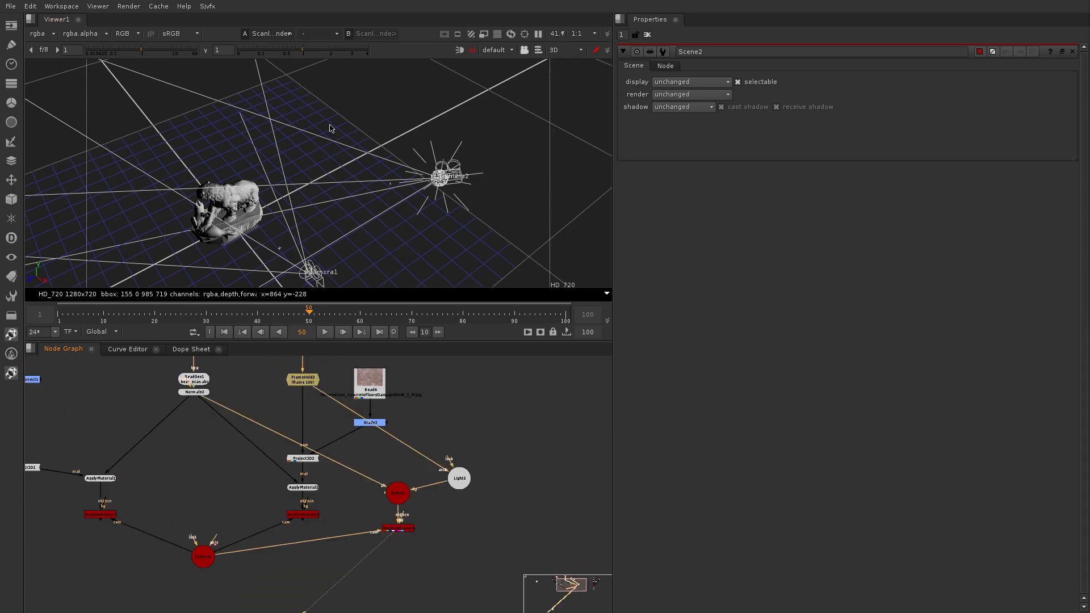
key(Tab)
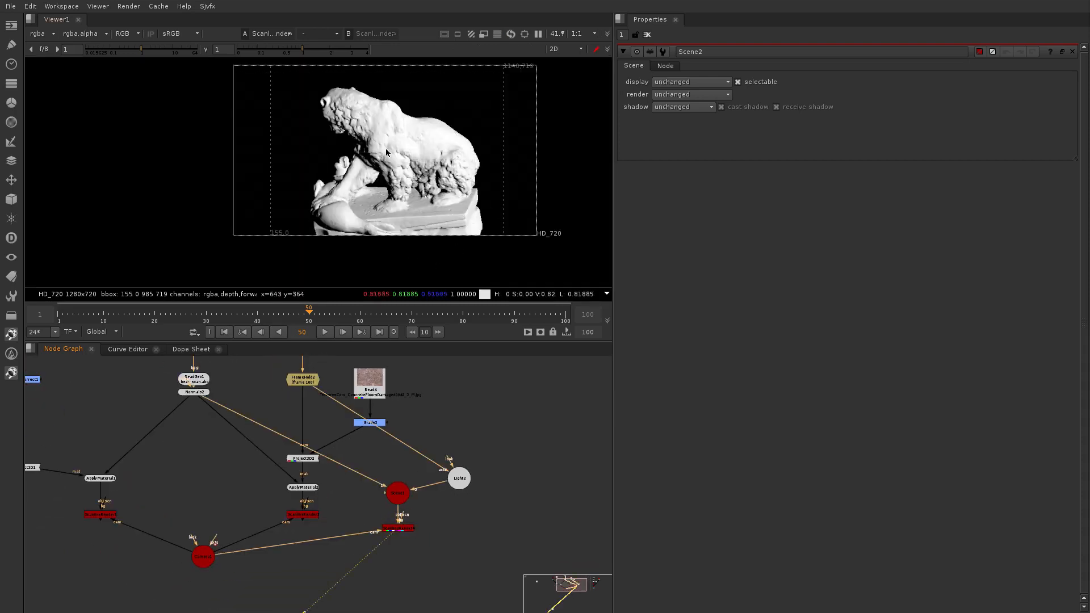
Move the new ScanlineRender slightly lower and duplicate the frame 100 light next to the frame 1 projection branch
scroll(435, 530, down, 1)
middle_drag(418, 532, 501, 523)
drag(489, 519, 488, 542)
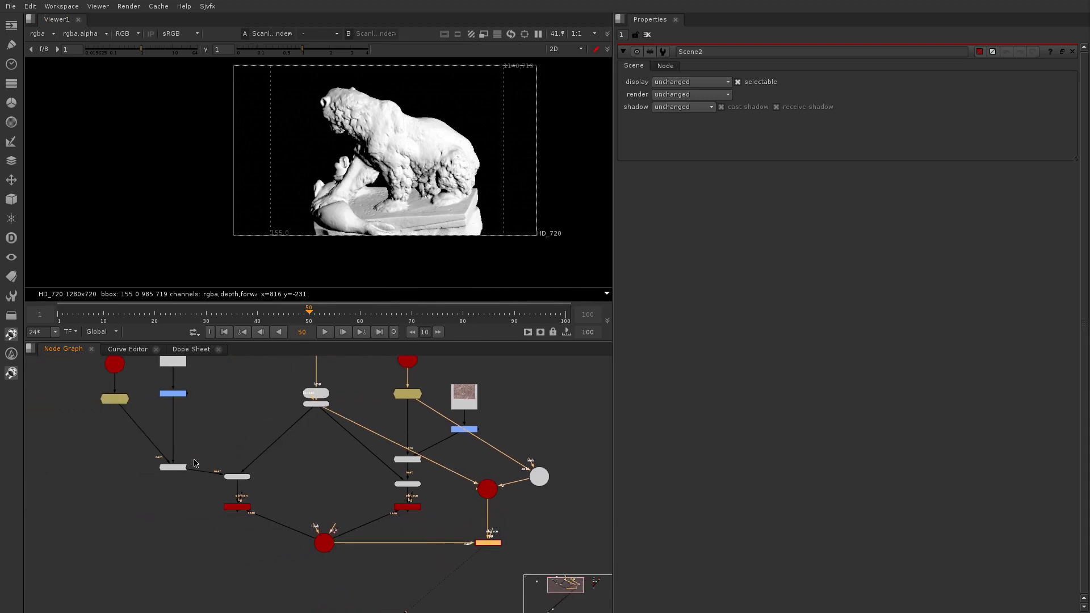
scroll(496, 480, up, 1)
click(546, 477)
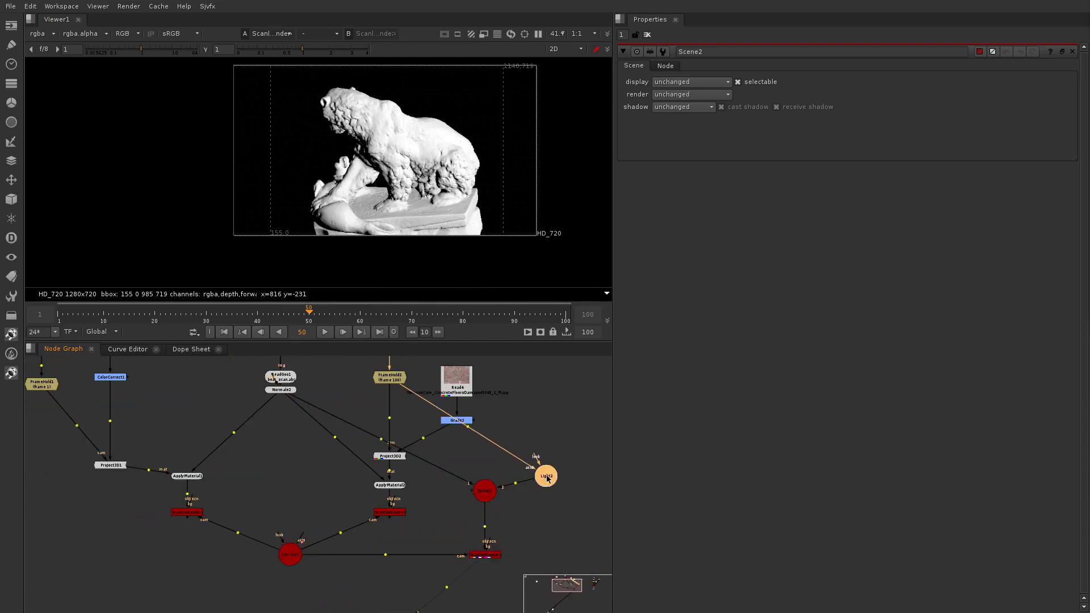
scroll(566, 477, down, 1)
middle_drag(217, 467, 281, 482)
click(236, 503)
key(ctrl+v)
scroll(259, 499, up, 1)
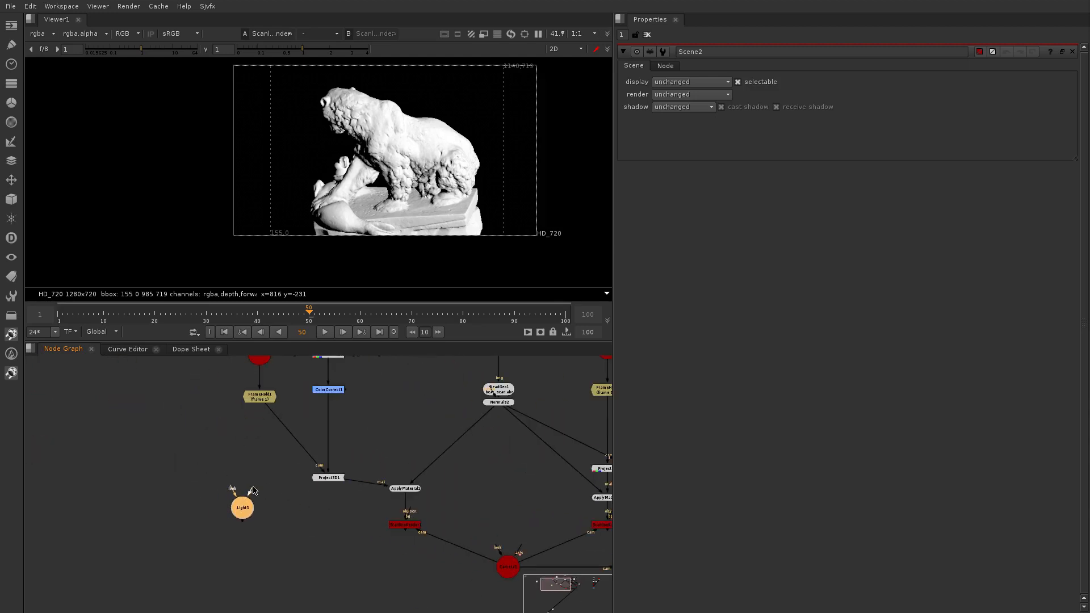
Connect the duplicated light's axis to the frame 1 FrameHold and its output to the Scene node
mouse_move(253, 491)
mouse_down()
mouse_move(259, 397)
mouse_move(259, 503)
mouse_up()
scroll(259, 503, down, 4)
scroll(501, 517, up, 3)
drag(445, 489, 93, 487)
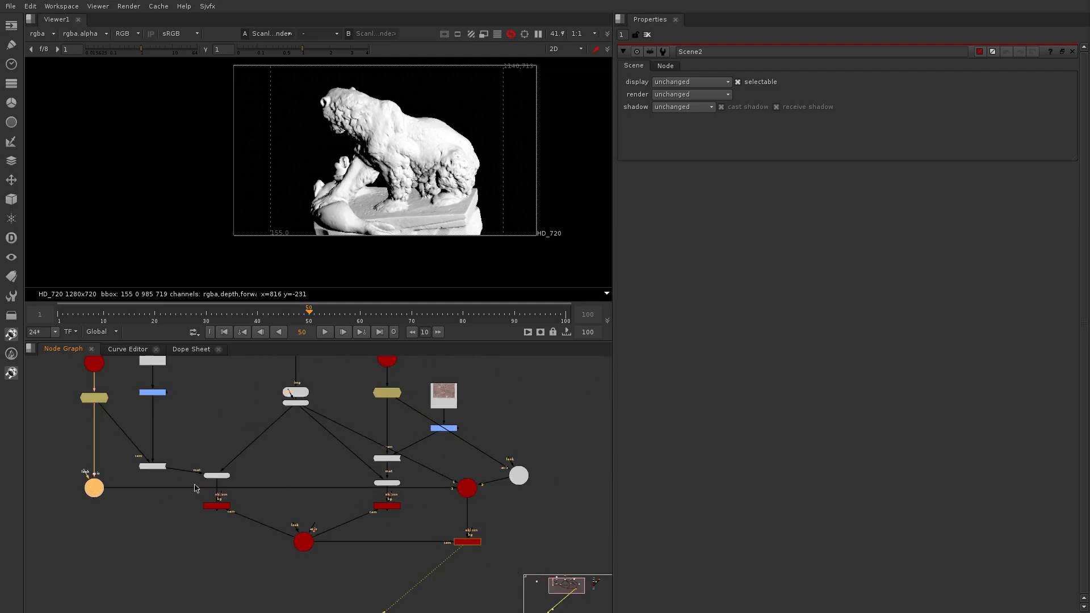
Move the three ScanlineRender nodes and the shared render camera together lower in the node graph
scroll(487, 501, down, 3)
drag(495, 548, 222, 498)
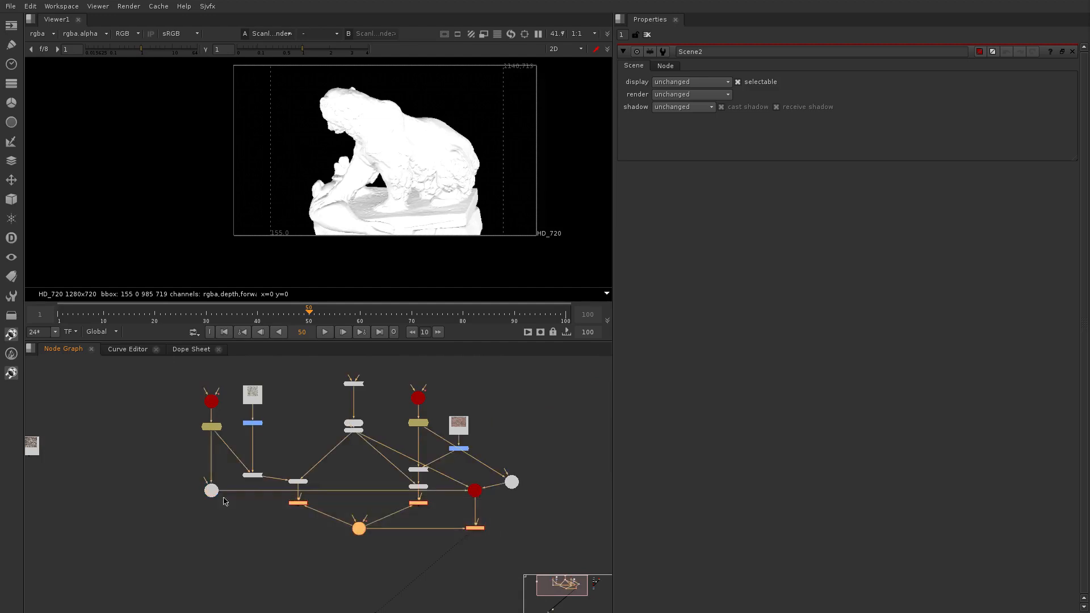
scroll(472, 510, down, 2)
drag(437, 506, 438, 565)
scroll(478, 497, up, 1)
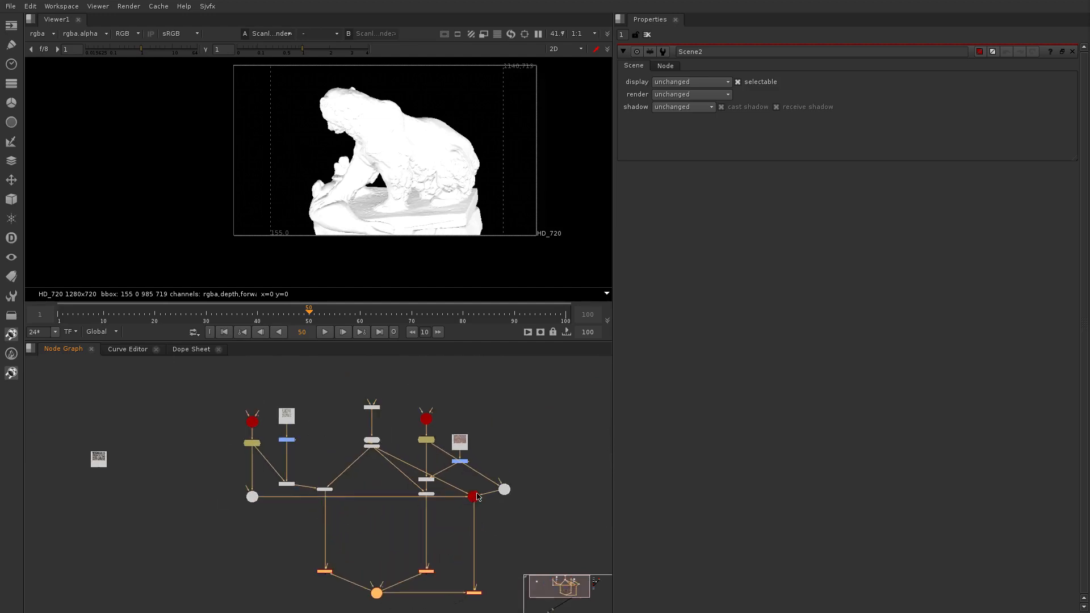
Lower the frame 1 light and insert a Dot on its connection to the Scene, placed close to the Scene node
click(262, 536)
drag(250, 496, 164, 533)
scroll(343, 473, up, 2)
scroll(288, 468, up, 2)
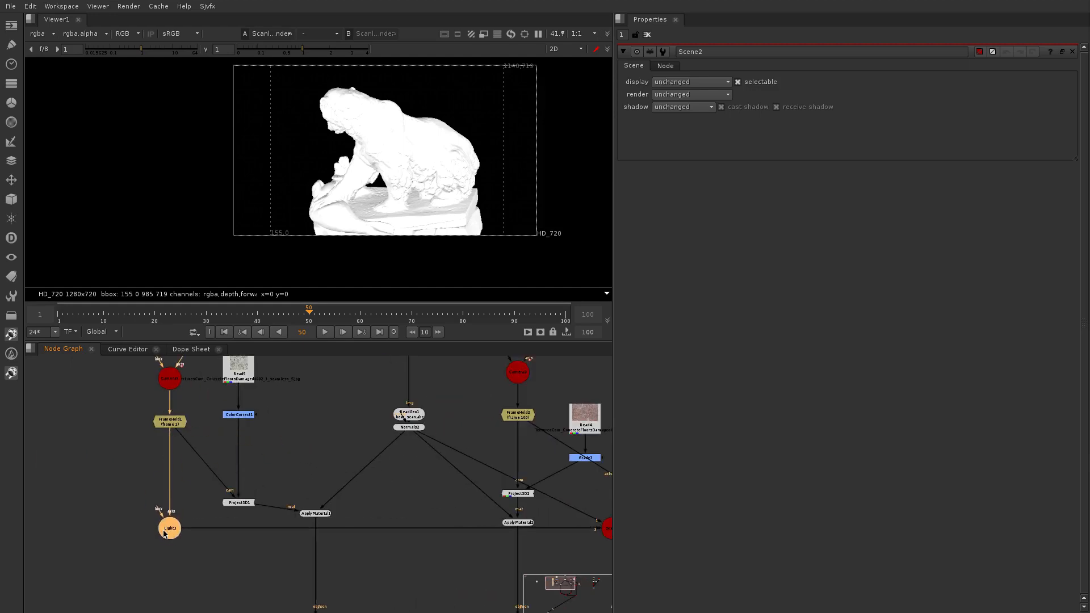
click(373, 534)
drag(372, 532, 573, 531)
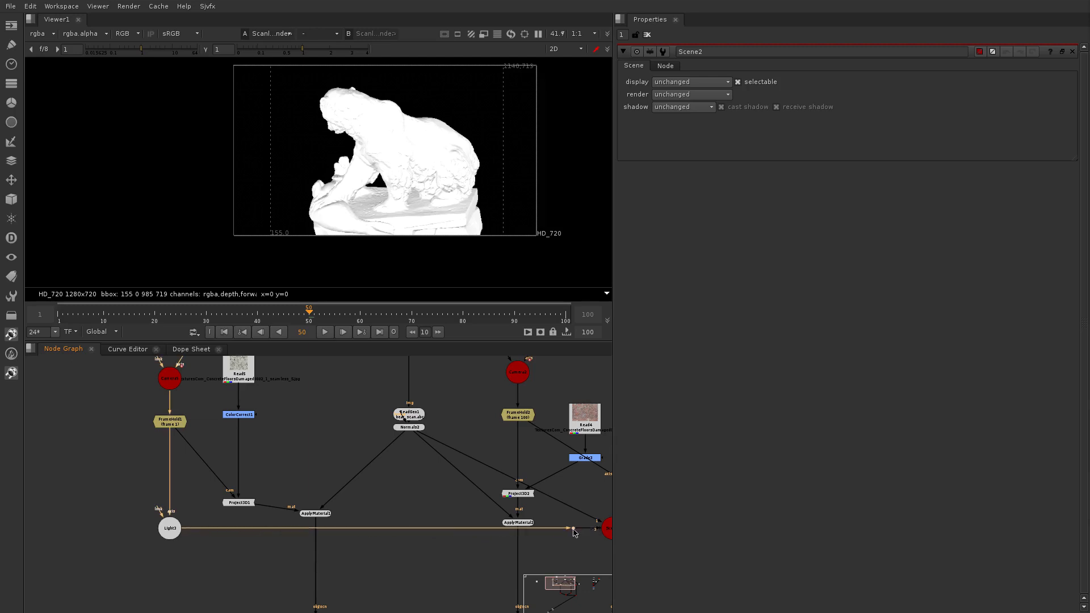
click(664, 65)
click(697, 127)
middle_drag(607, 545, 371, 501)
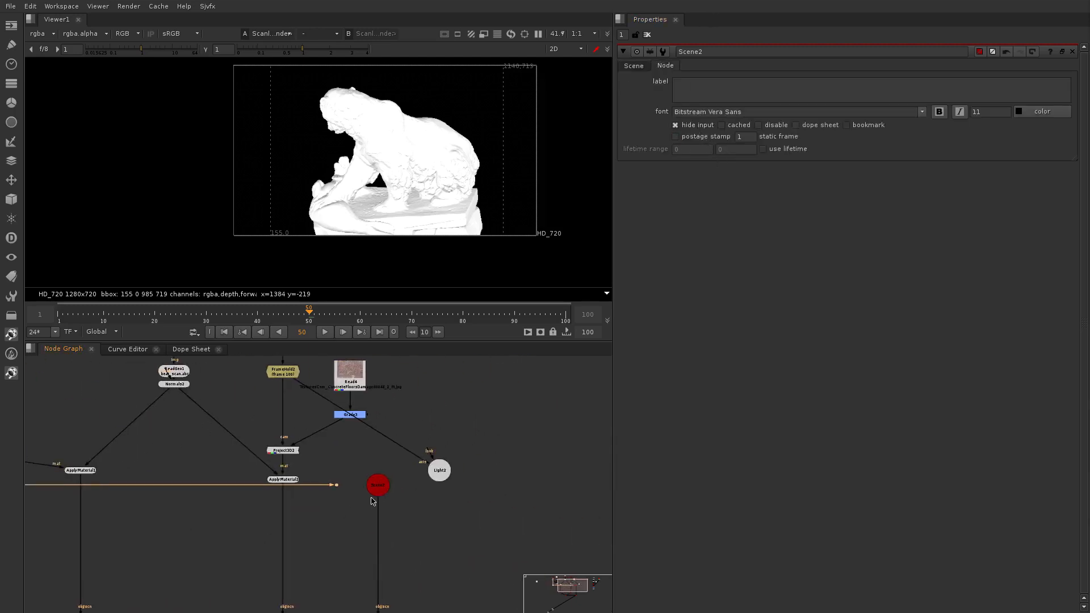
scroll(360, 492, up, 2)
click(299, 513)
Insert a second Dot on the frame 1 light's connection just before the first Dot, and hide the first Dot's input
click(324, 480)
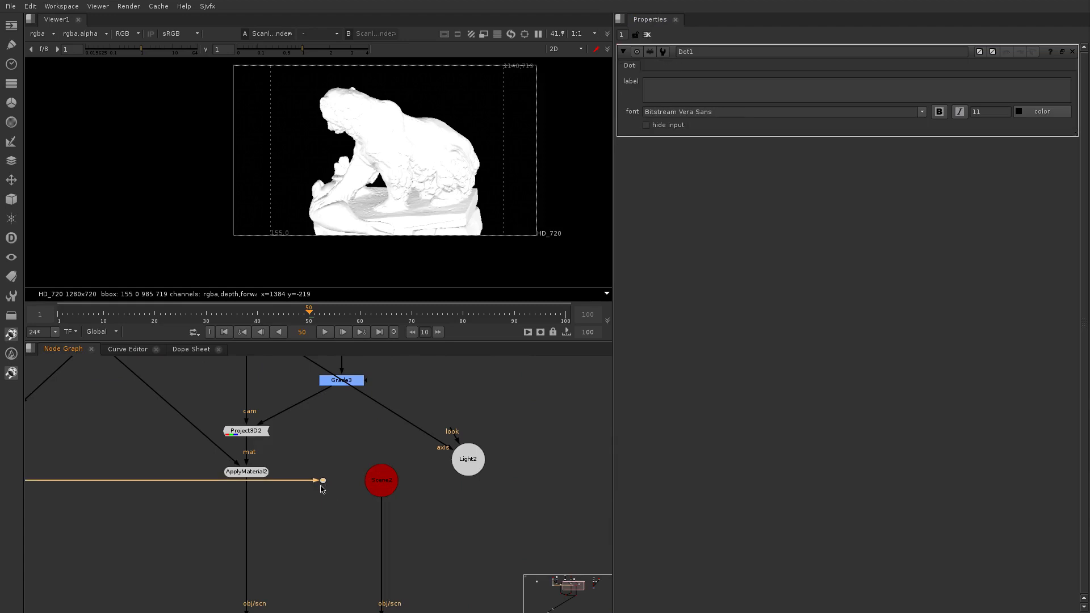
middle_drag(327, 541, 559, 539)
middle_drag(230, 525, 472, 534)
middle_drag(321, 517, 38, 499)
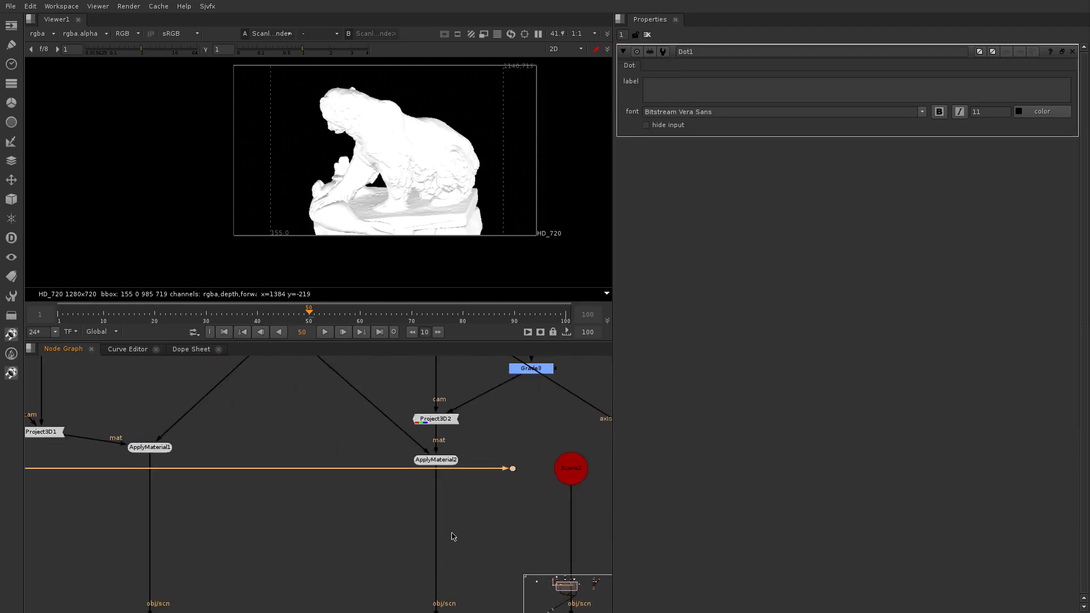
middle_drag(453, 536, 442, 494)
click(414, 476)
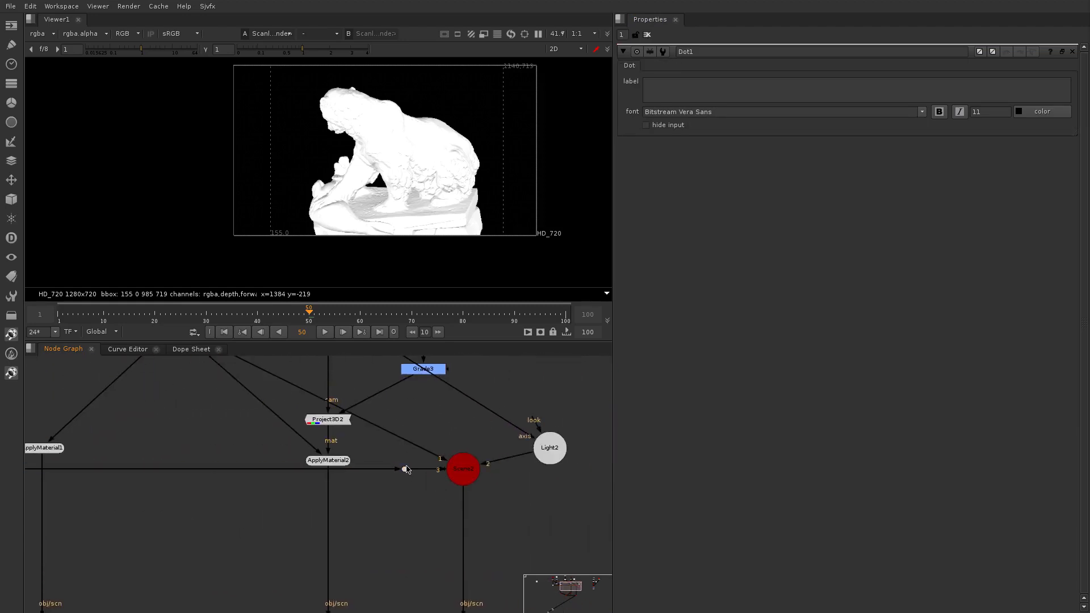
click(406, 469)
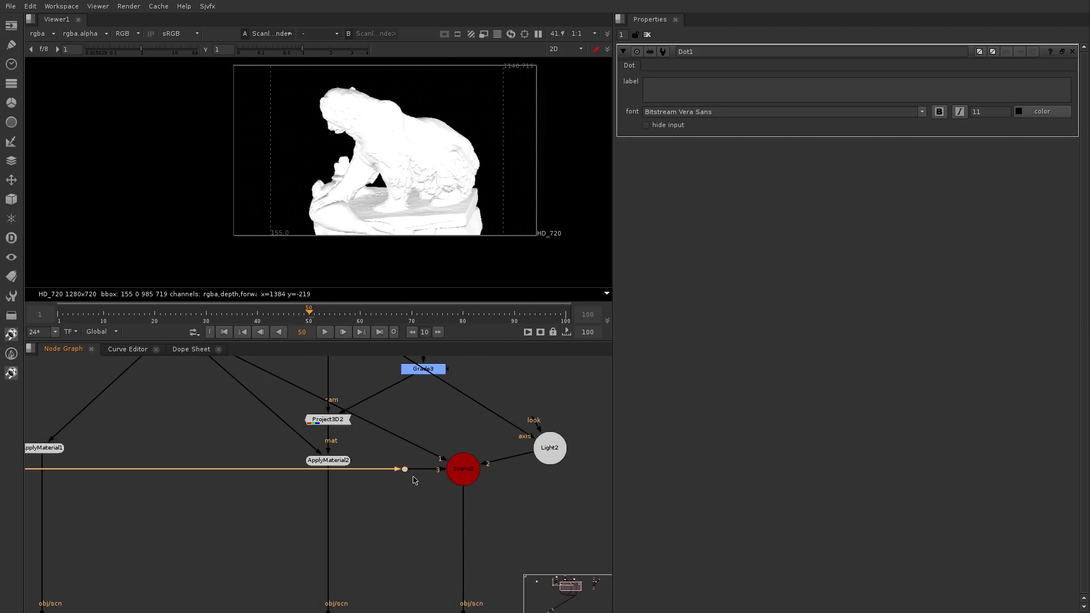
click(389, 482)
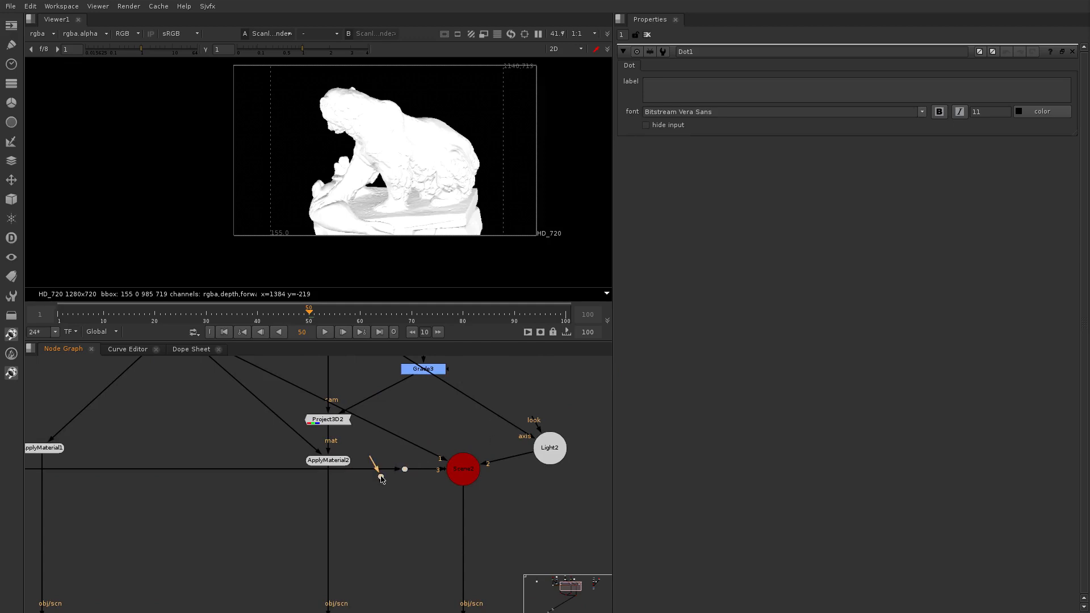
drag(381, 479, 370, 471)
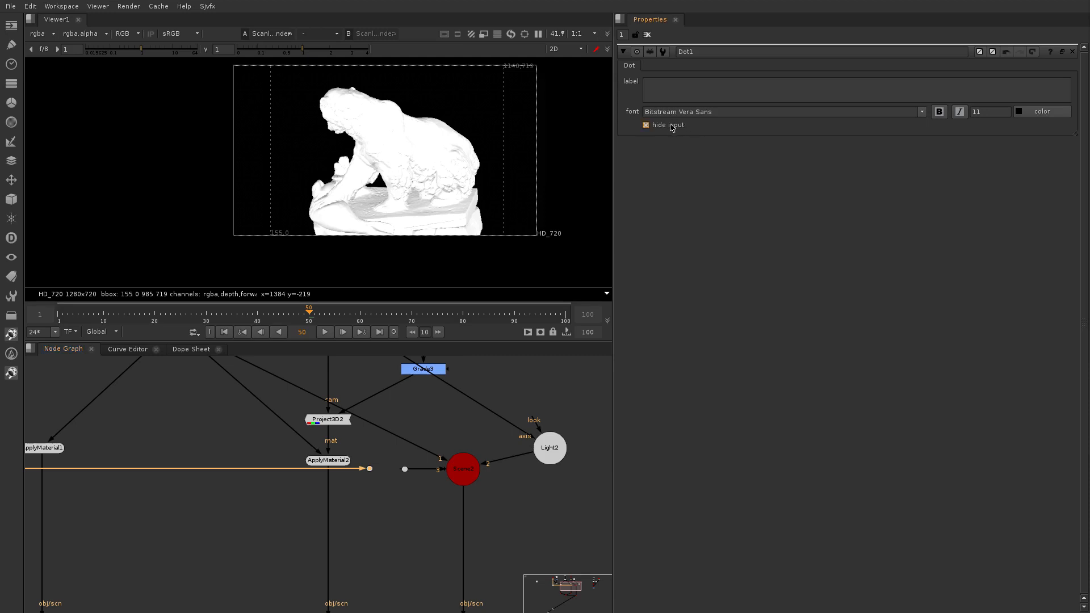
Remove the extra Dot so the frame 1 light connects visibly to the Scene through a single Dot
click(345, 551)
drag(373, 495, 366, 454)
key(Delete)
View the frame 1 light in 3D and inspect its position relative to the grid
scroll(395, 453, down, 4)
middle_drag(432, 588, 491, 484)
scroll(491, 484, up, 1)
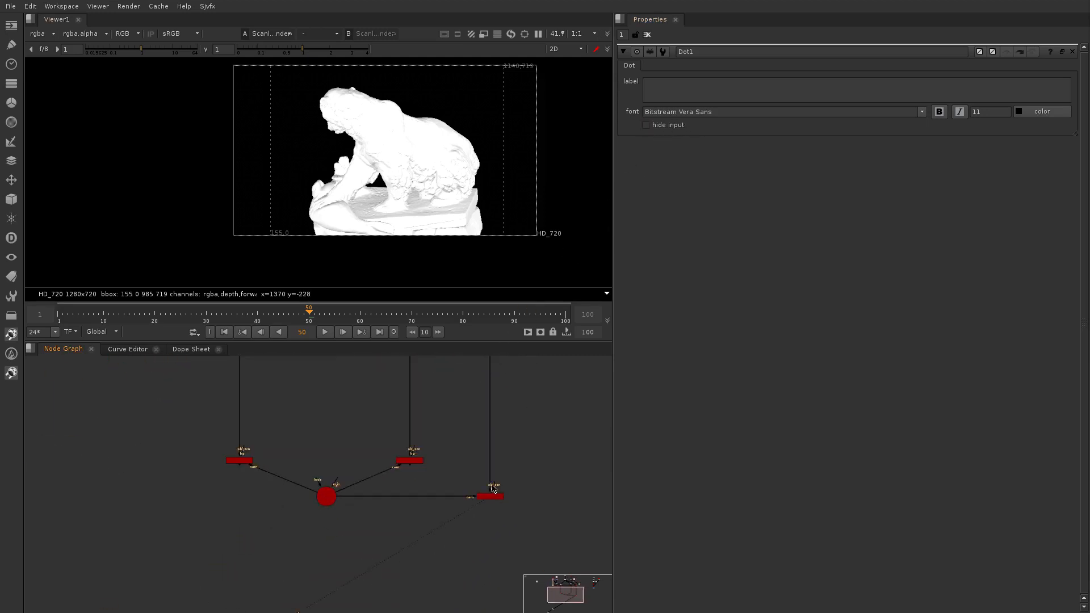
middle_drag(428, 428, 469, 588)
scroll(125, 518, up, 2)
key(1)
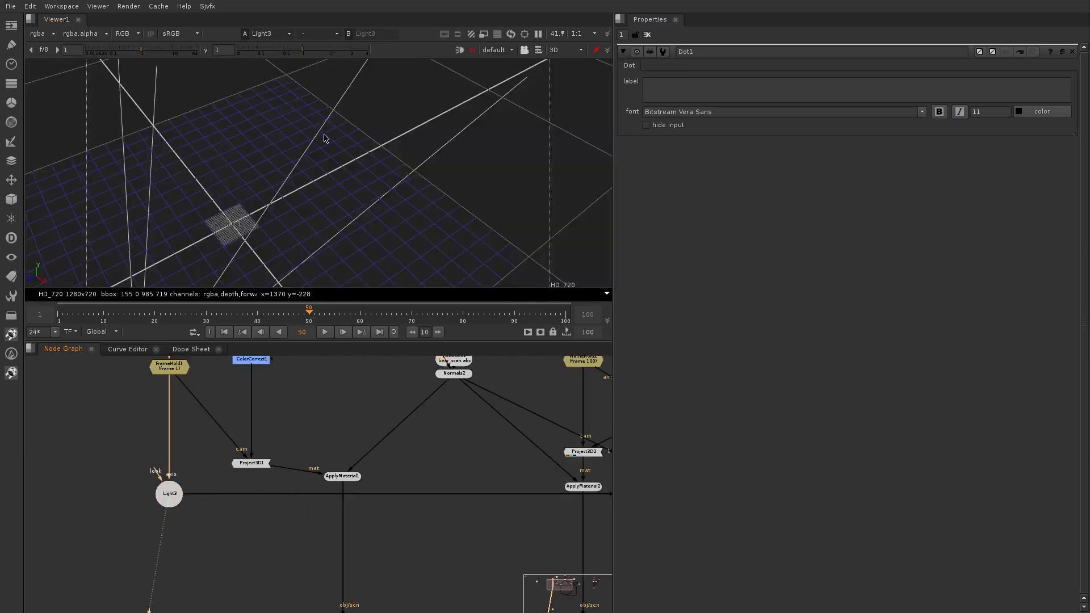
scroll(326, 139, down, 3)
ctrl+drag(328, 188, 248, 148)
scroll(160, 489, down, 1)
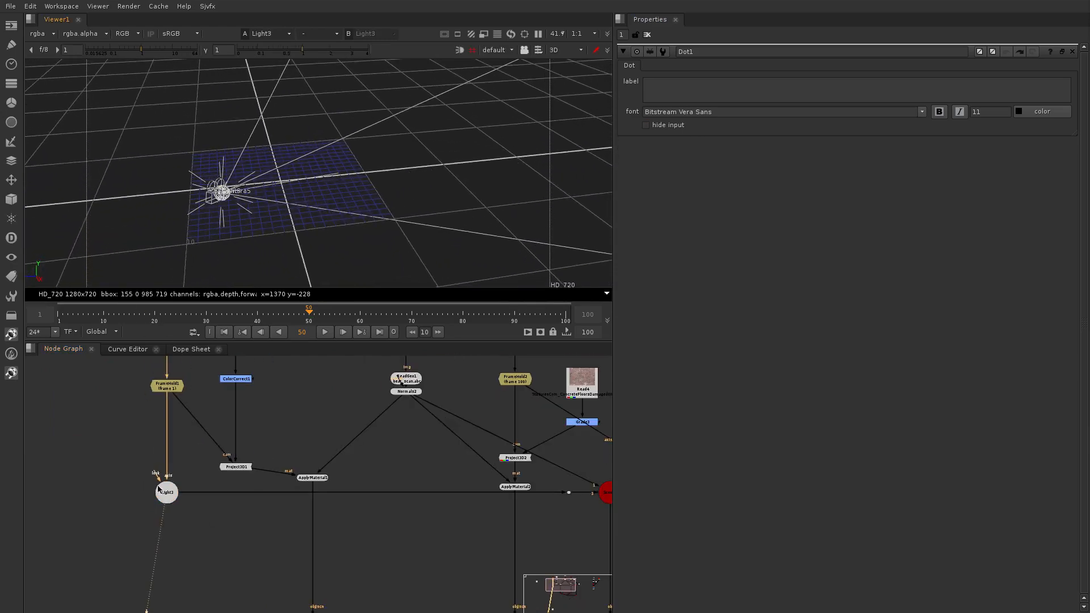
View the ScanlineRender fed by the two-light Scene and examine the combined lighting on the bear
middle_drag(246, 516, 63, 464)
middle_drag(402, 609, 341, 502)
scroll(340, 511, up, 2)
click(366, 501)
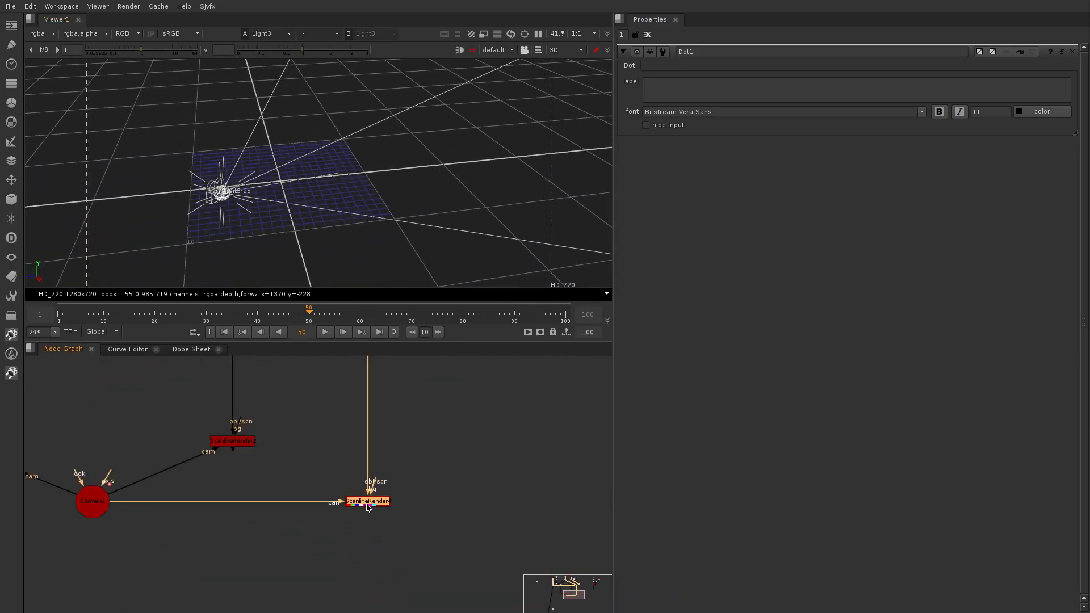
key(1)
key(Tab)
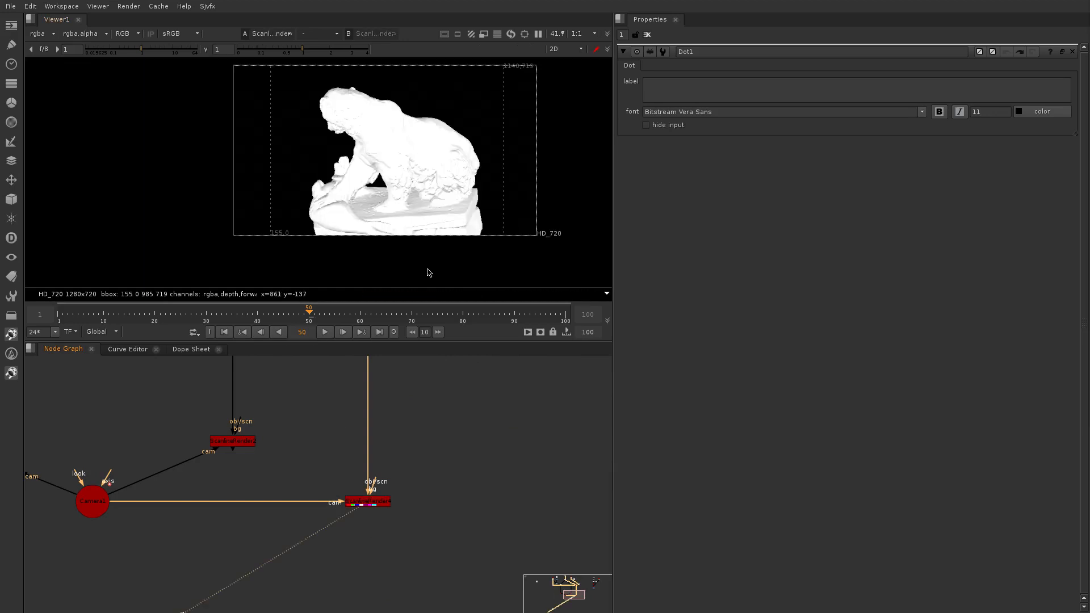
scroll(362, 211, down, 3)
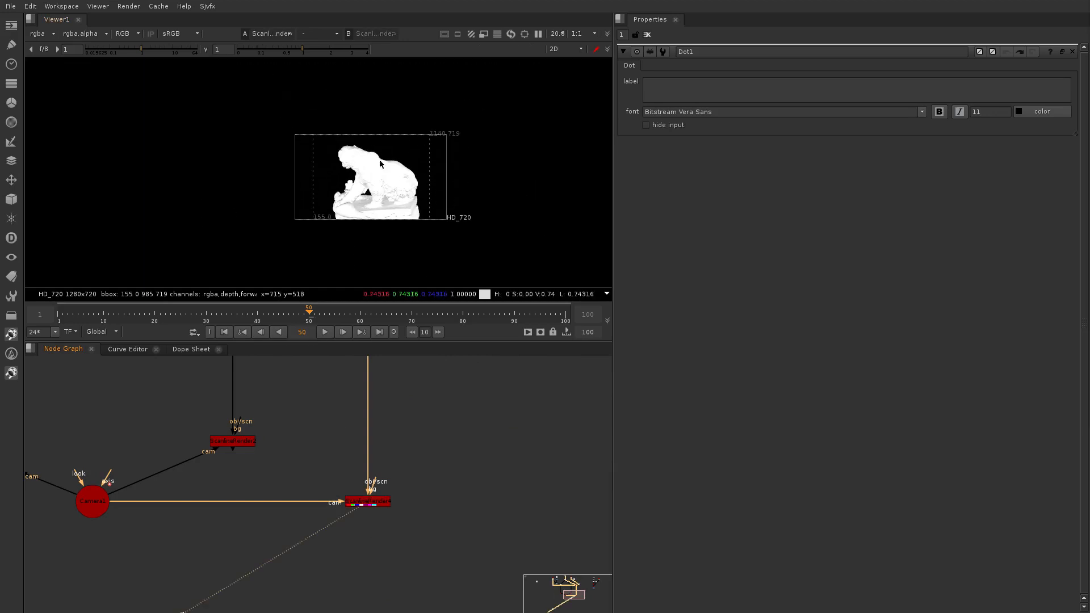
scroll(390, 512, down, 3)
Set the color of the frame 100 light, Light2, to pure red with RGB values 1, 0, 0
middle_drag(292, 480, 397, 543)
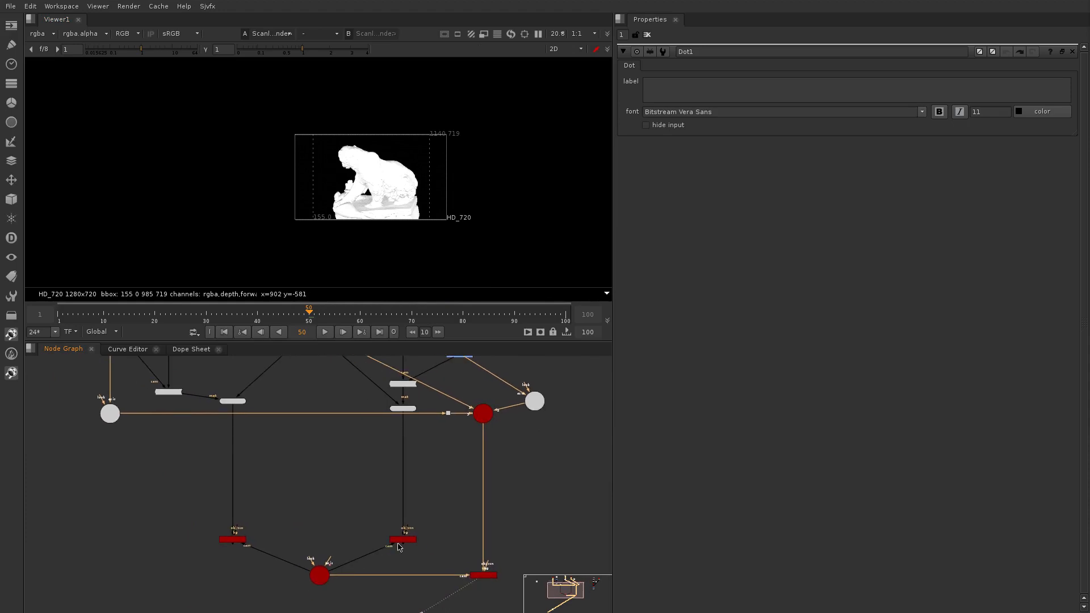
middle_drag(442, 458, 433, 479)
scroll(390, 186, up, 2)
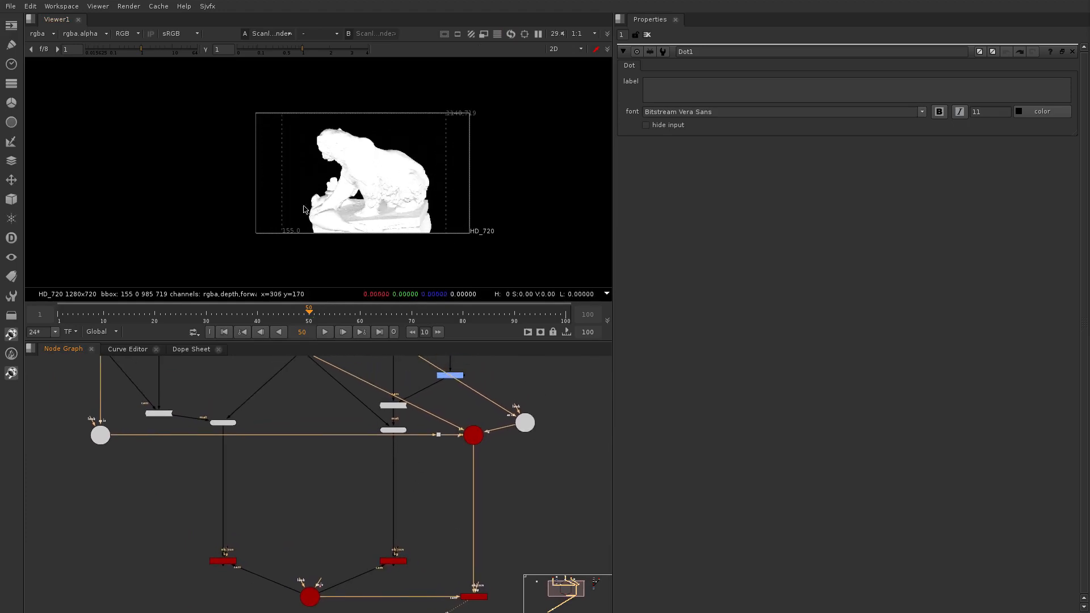
scroll(538, 434, up, 4)
double_click(511, 411)
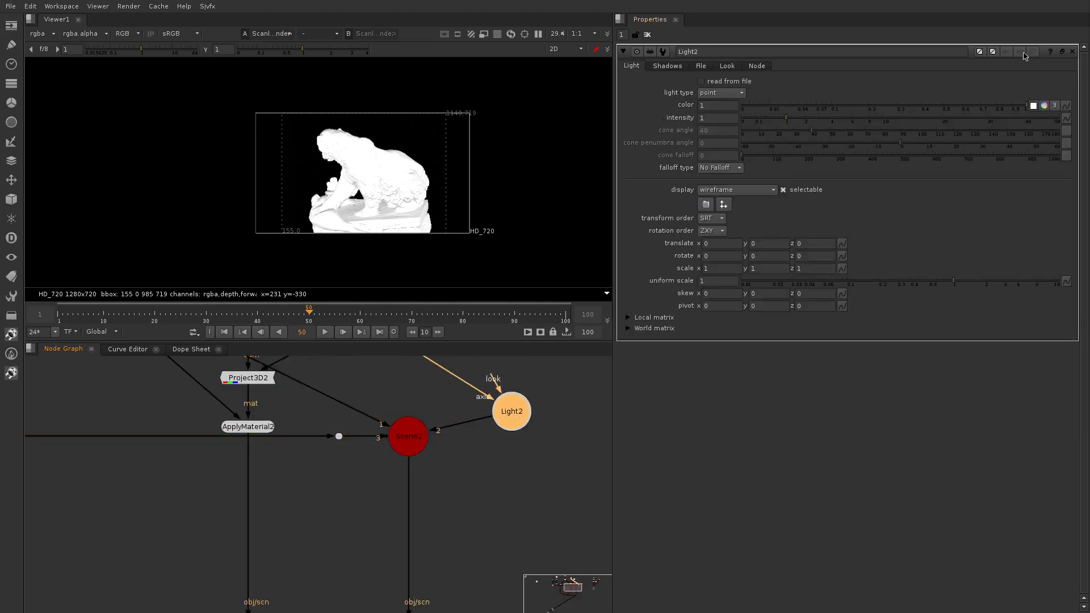
click(1055, 106)
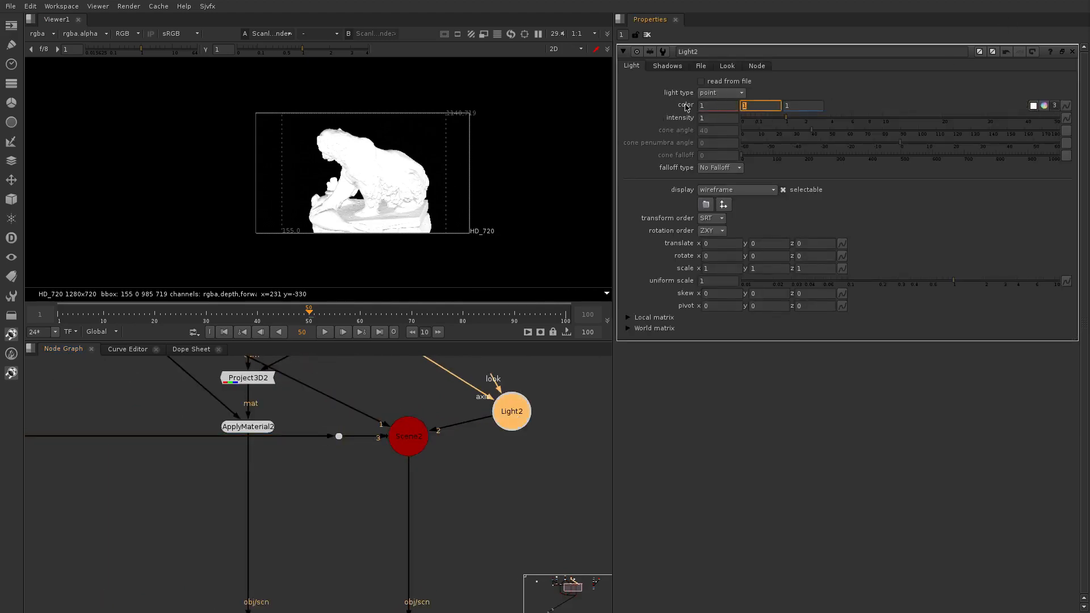
key(Tab)
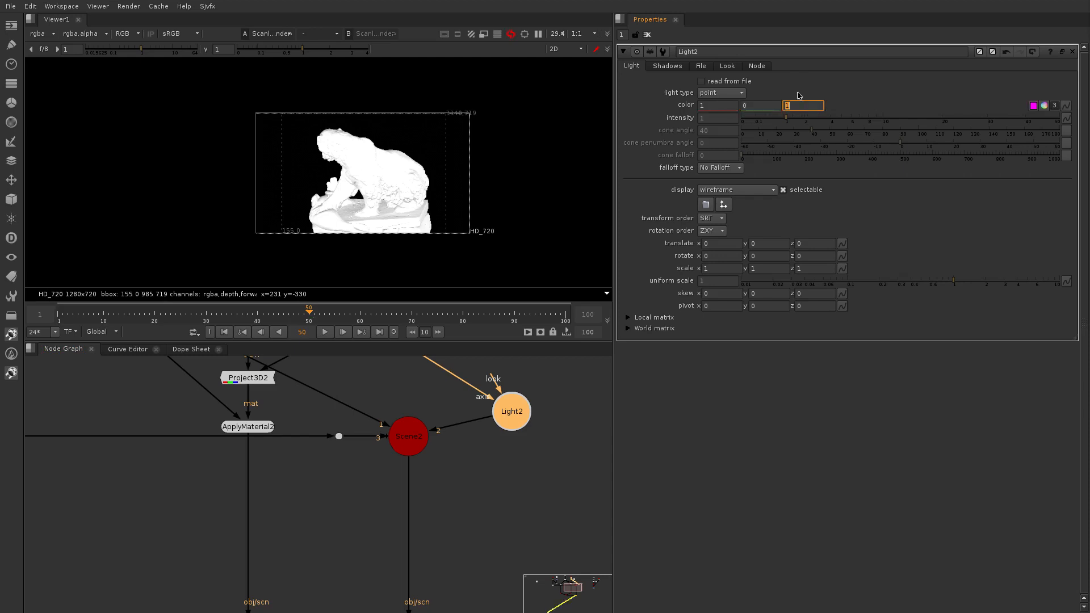
text(0)
Set the color of the frame 1 light, Light3, to pure blue with RGB values 0, 0, 1
scroll(377, 492, down, 3)
middle_drag(377, 491, 569, 486)
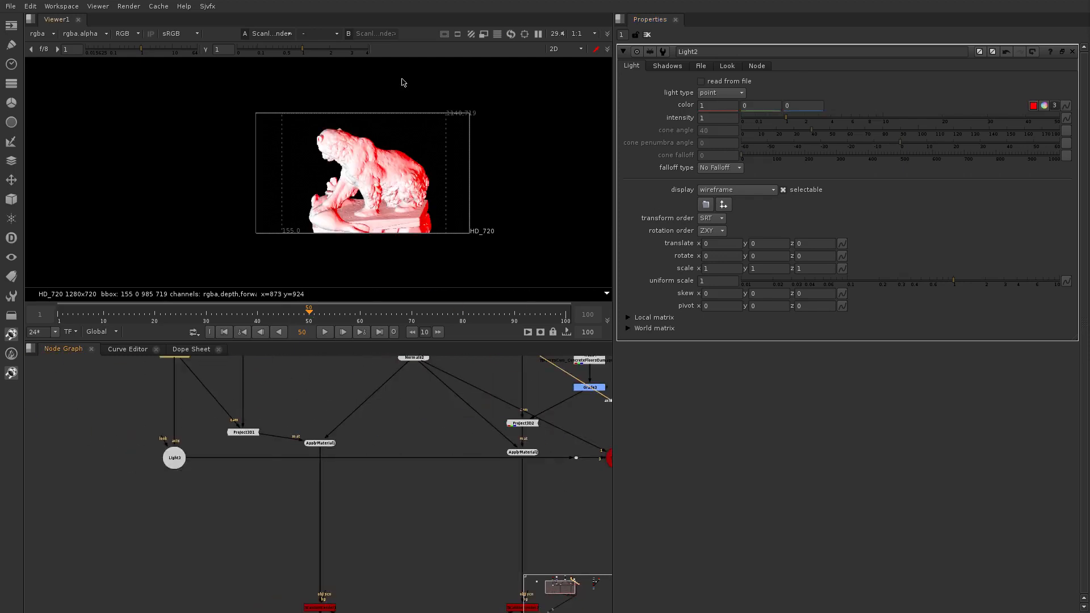
scroll(405, 180, up, 1)
scroll(405, 180, up, 1)
middle_drag(264, 511, 302, 506)
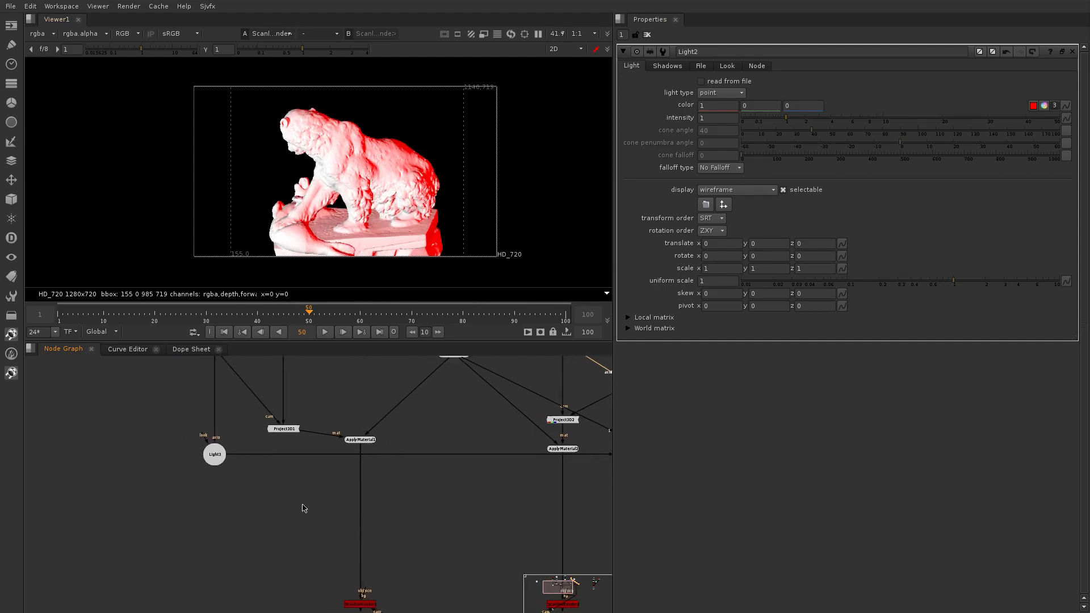
scroll(228, 483, up, 2)
double_click(205, 440)
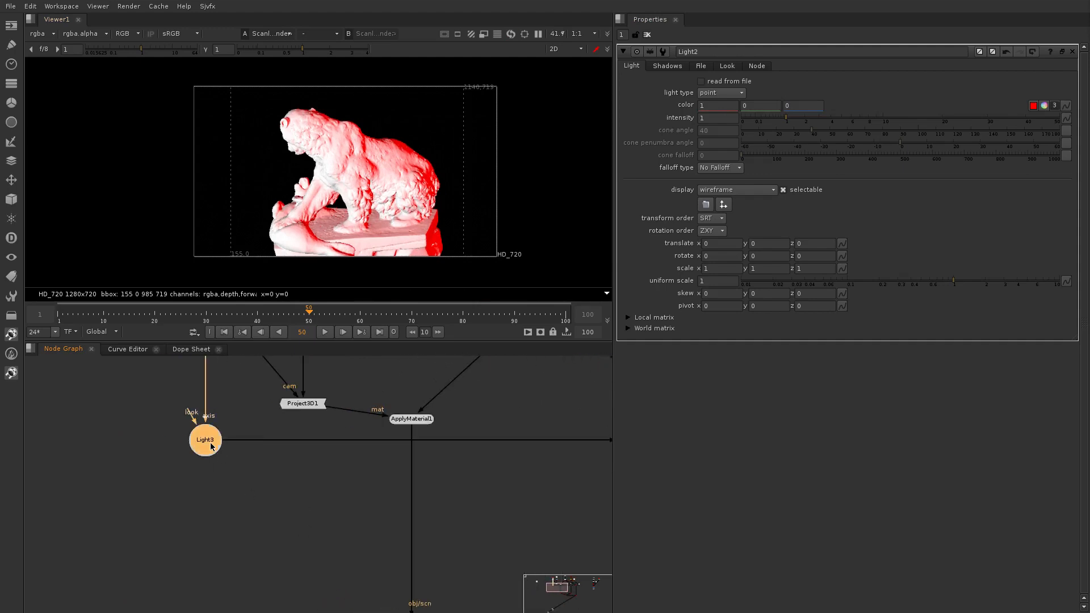
click(1053, 105)
click(1044, 40)
key(shift+Tab)
text(0)
key(Return)
Examine the two-color light render, isolating its red channel and restoring the full RGB view
scroll(467, 502, down, 2)
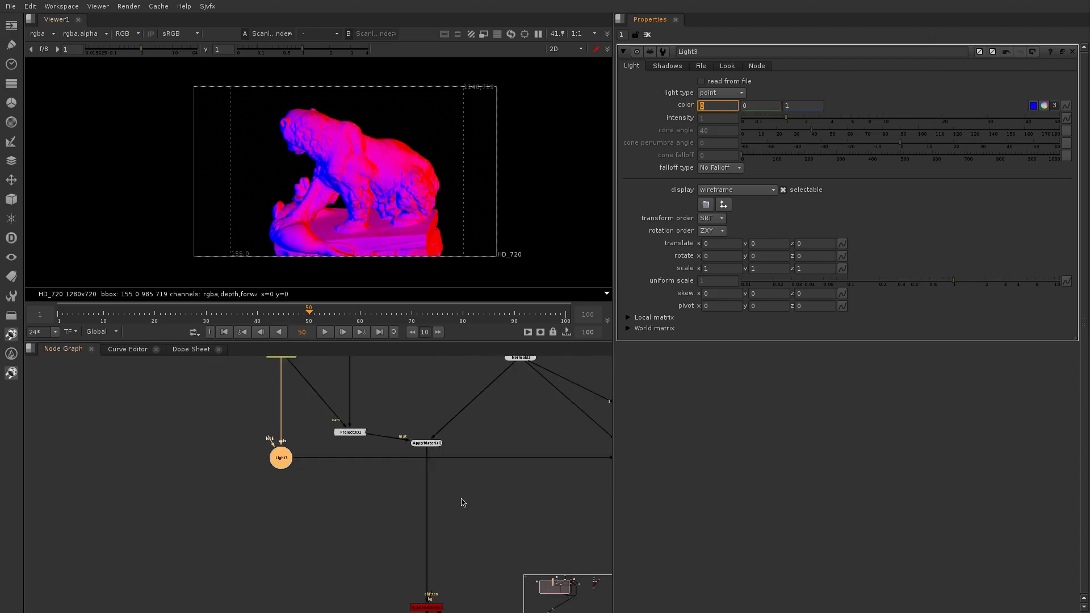
middle_drag(499, 494, 288, 456)
scroll(295, 426, down, 4)
scroll(419, 508, up, 4)
click(403, 528)
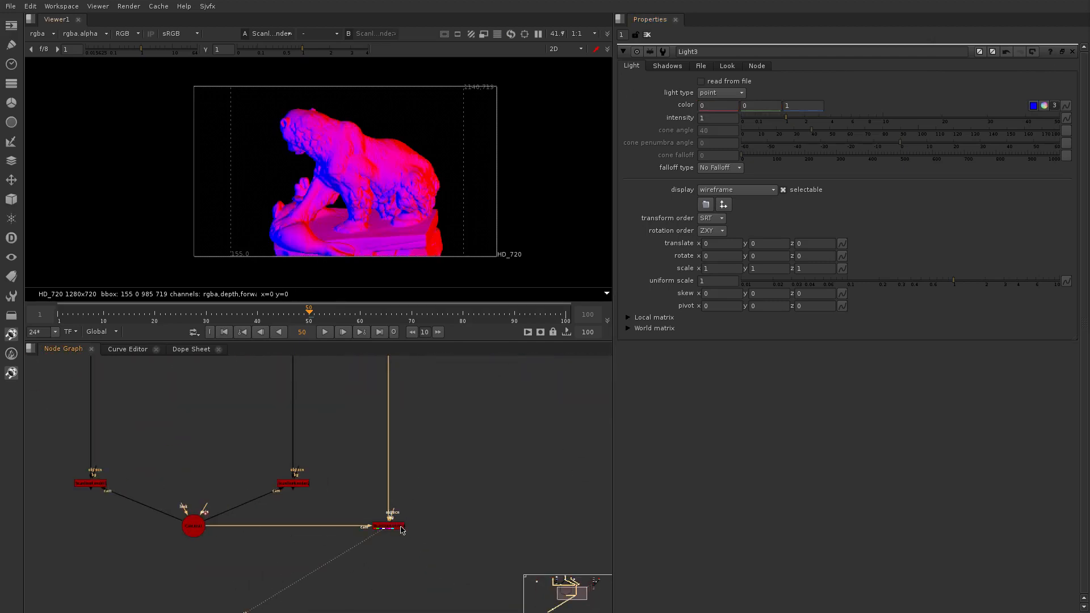
scroll(469, 130, up, 1)
scroll(469, 129, down, 1)
key(r)
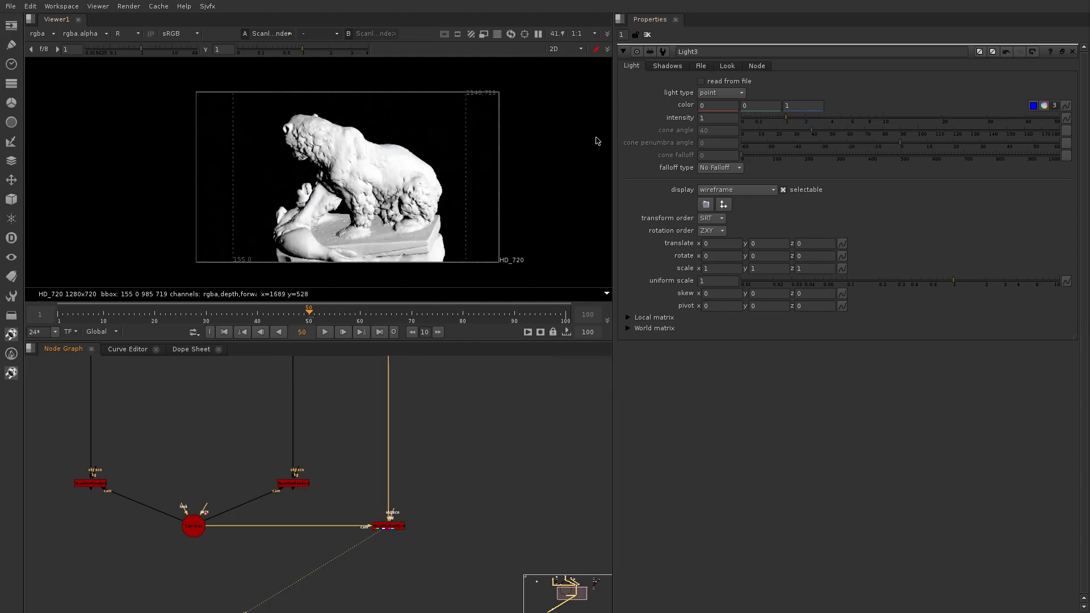
key(r)
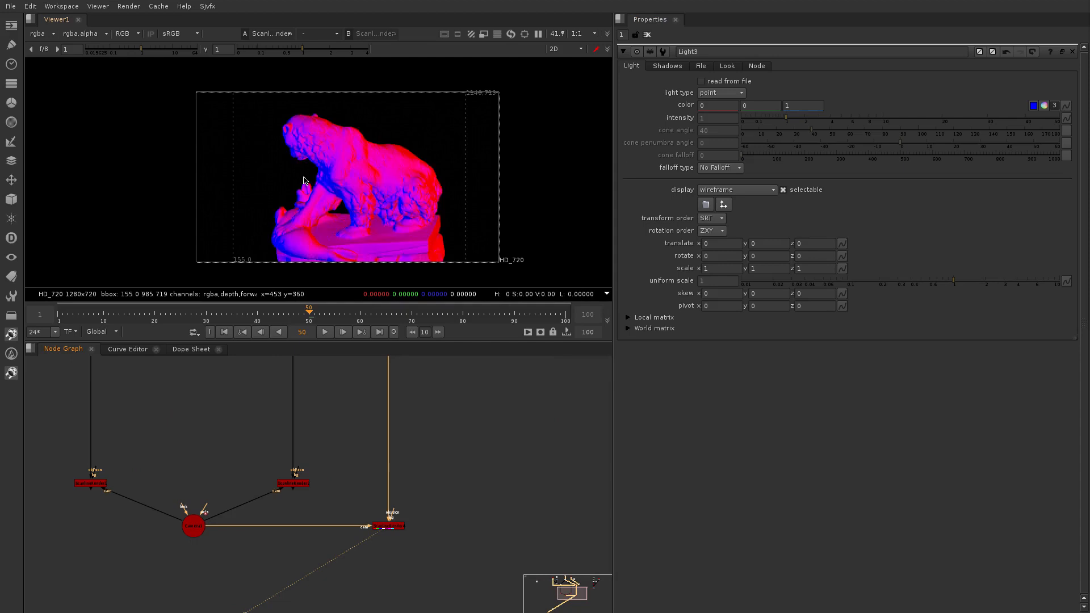
Move the shared render camera above the two texture renders and raise the light ScanlineRender level with it
scroll(356, 499, down, 4)
middle_drag(355, 499, 397, 425)
scroll(370, 428, up, 3)
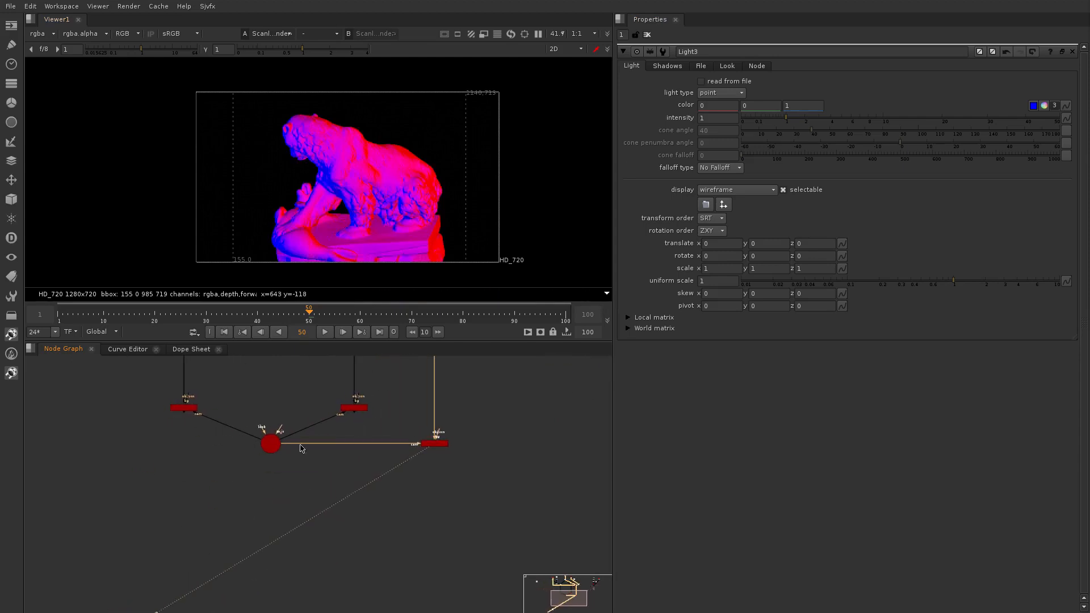
drag(274, 449, 277, 387)
drag(437, 443, 393, 474)
Add a Shuffle node below the light ScanlineRender and route the red channel to red, green, blue and alpha
key(Tab)
text(shuf)
key(Return)
scroll(430, 390, up, 2)
click(644, 128)
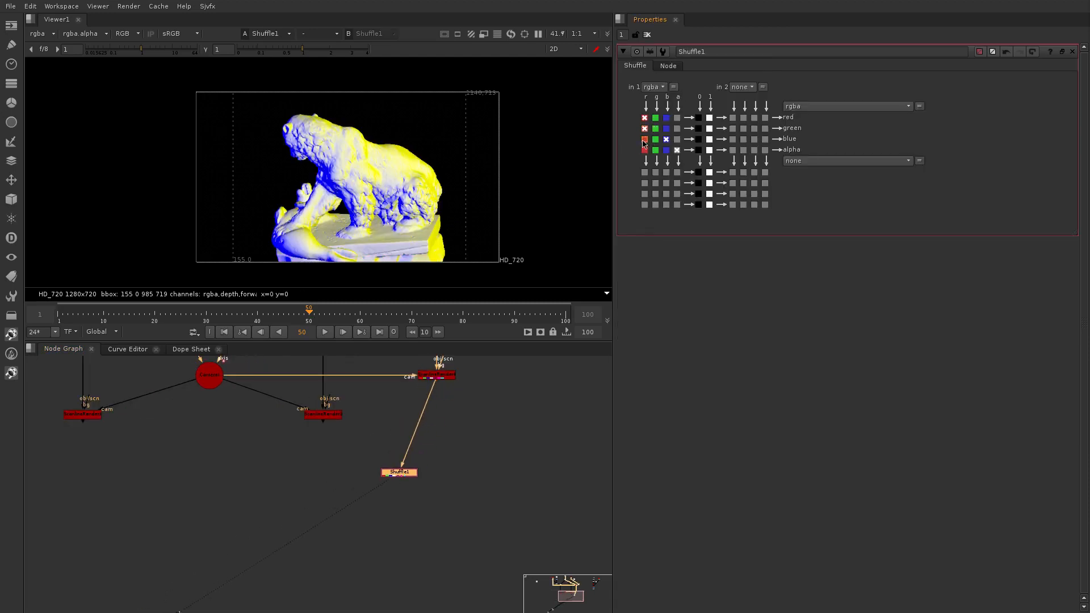
click(644, 139)
click(644, 150)
Add an In merge below the frame 100 texture render, connect that render to A and Shuffle1 to B, and view it
scroll(382, 425, up, 2)
click(378, 430)
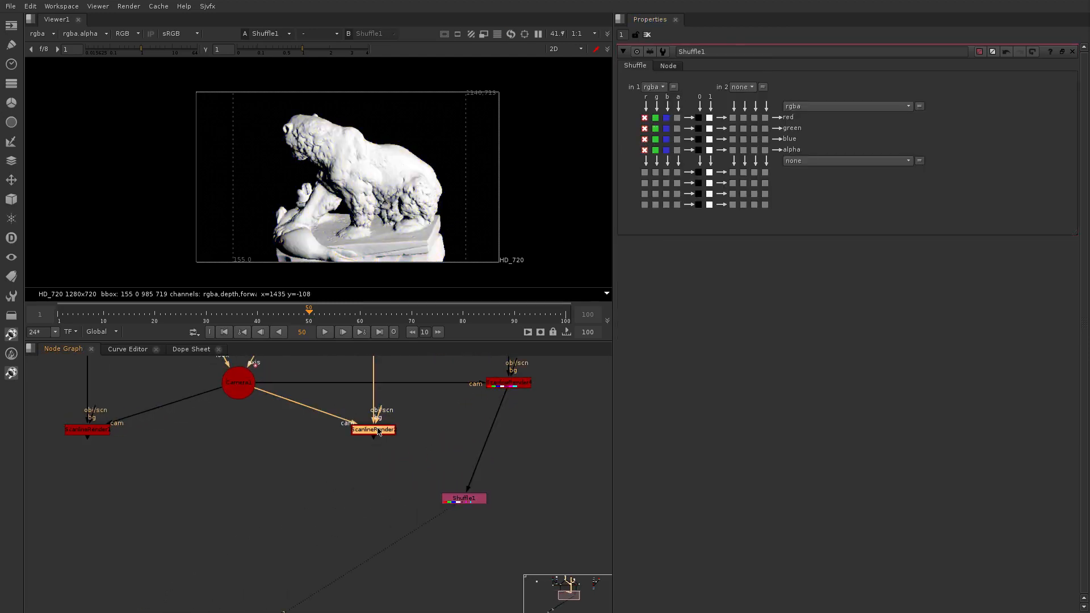
key(1)
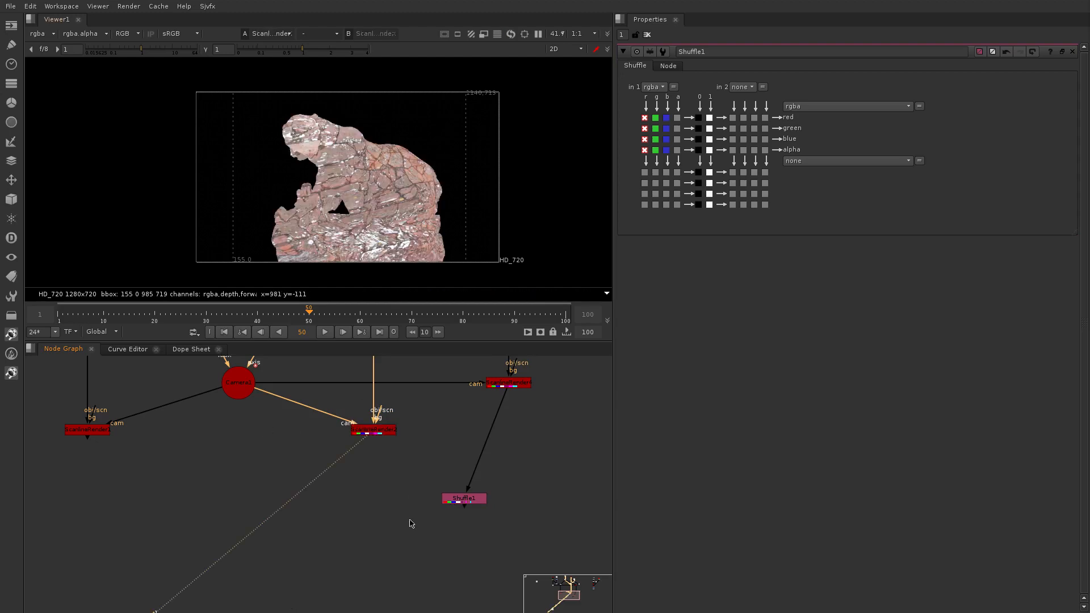
scroll(411, 500, up, 2)
scroll(390, 500, down, 3)
key(Tab)
text(Invert)
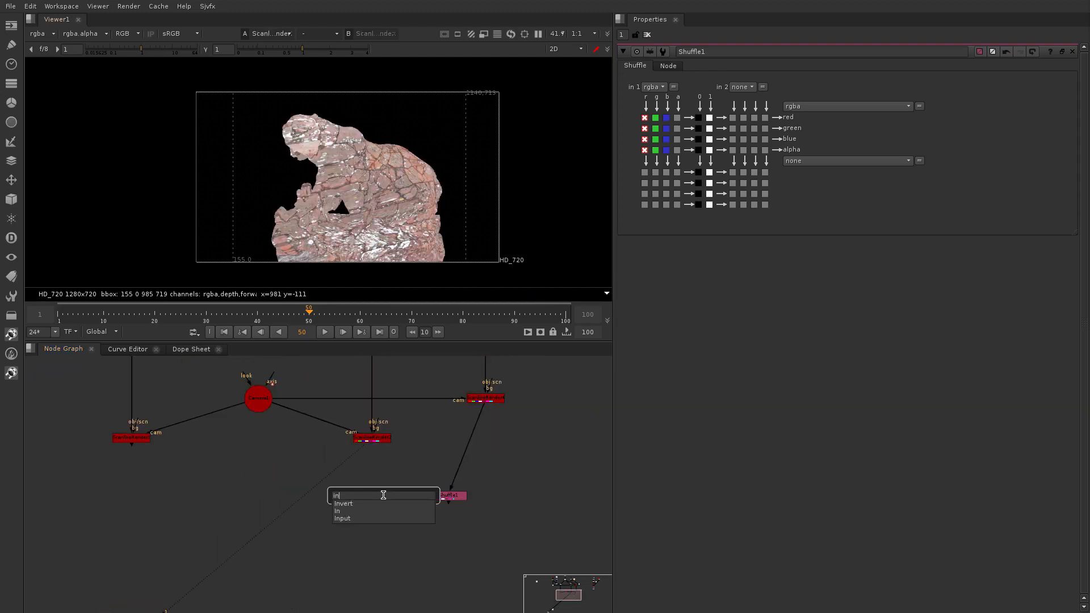
key(Return)
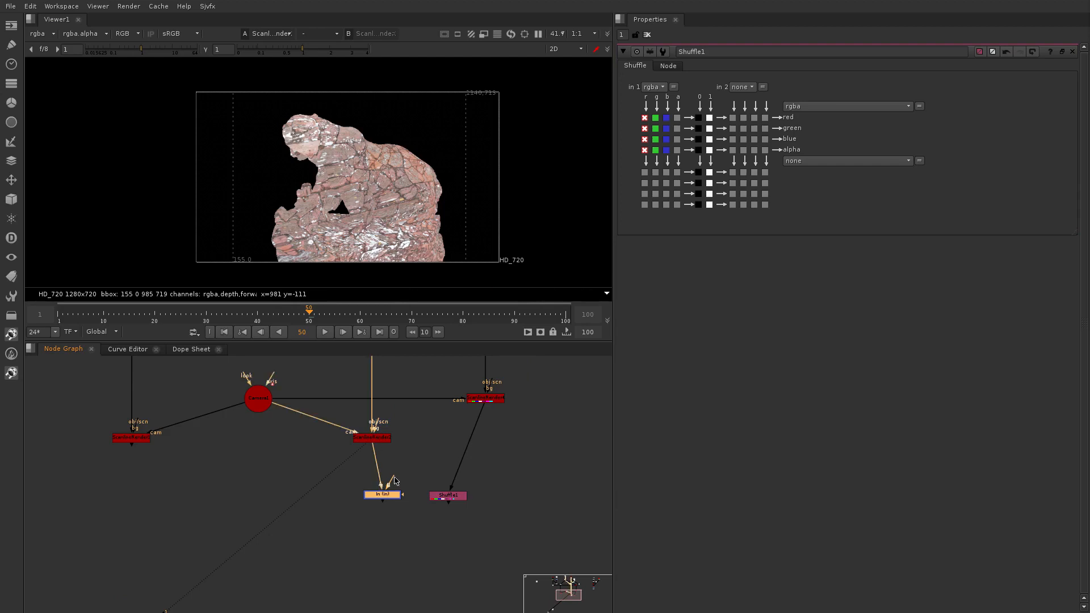
drag(446, 501, 377, 497)
key(1)
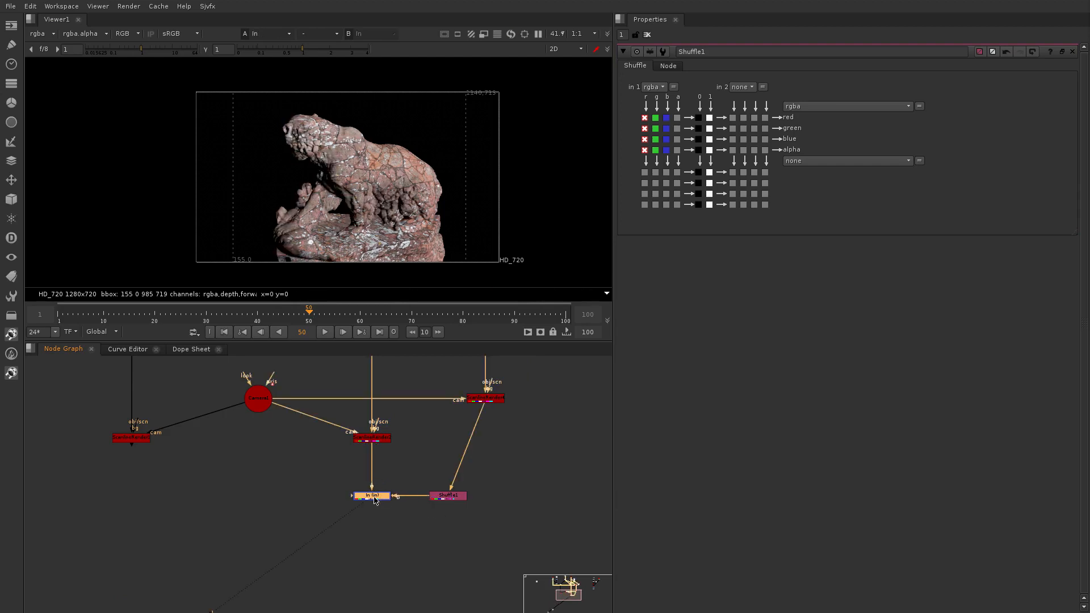
Compare the Shuffle1 light mask with the masked texture output of the In merge
scroll(454, 513, up, 1)
click(445, 494)
key(1)
click(434, 451)
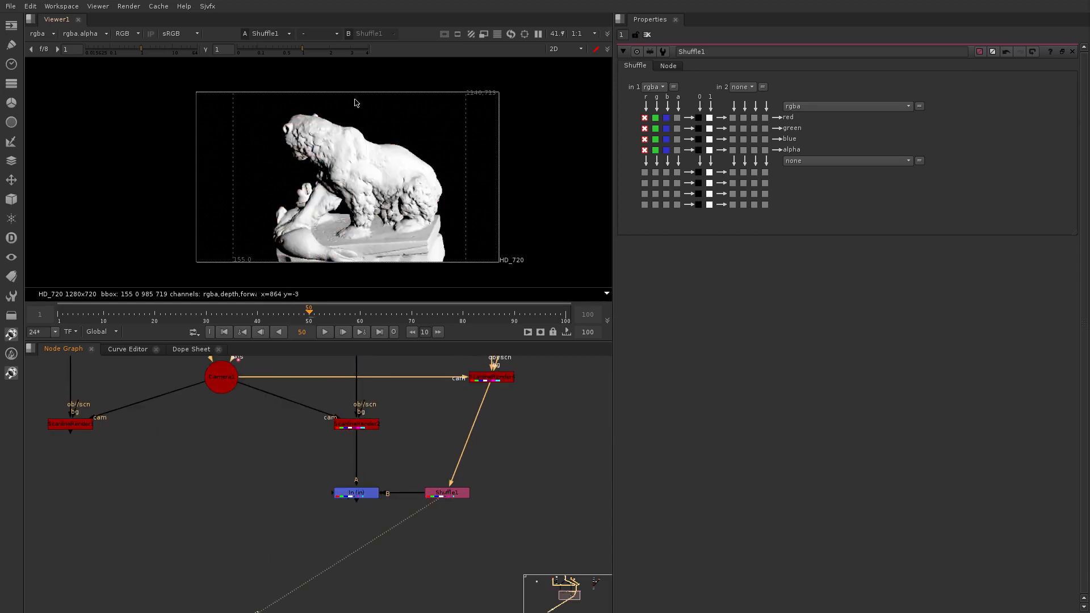
key(1)
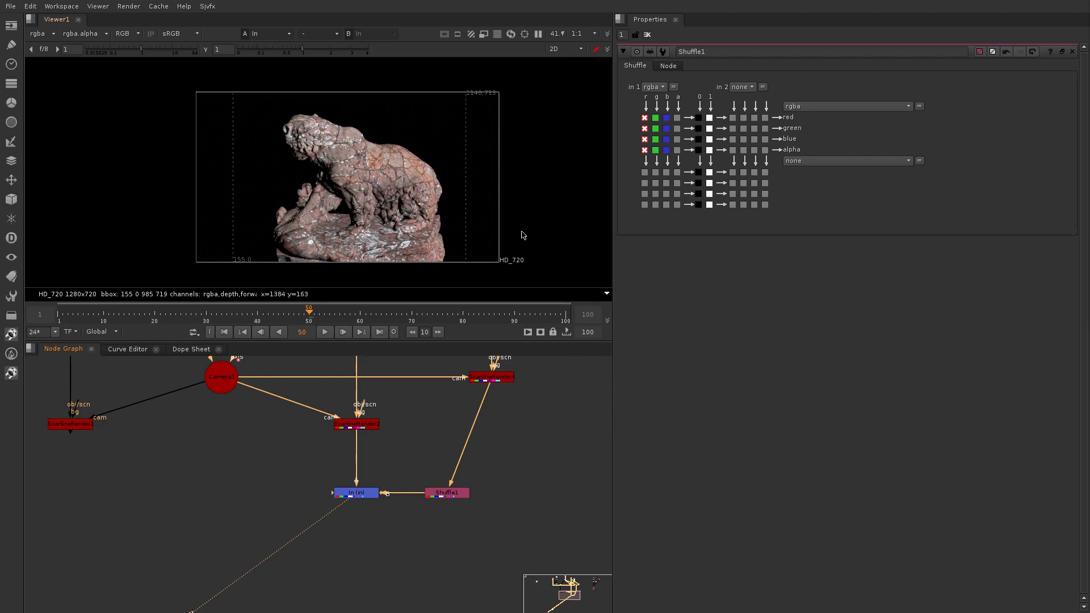
Duplicate the In merge and place the copy below the frame 1 texture render
click(350, 493)
key(ctrl+c)
click(142, 517)
key(ctrl+v)
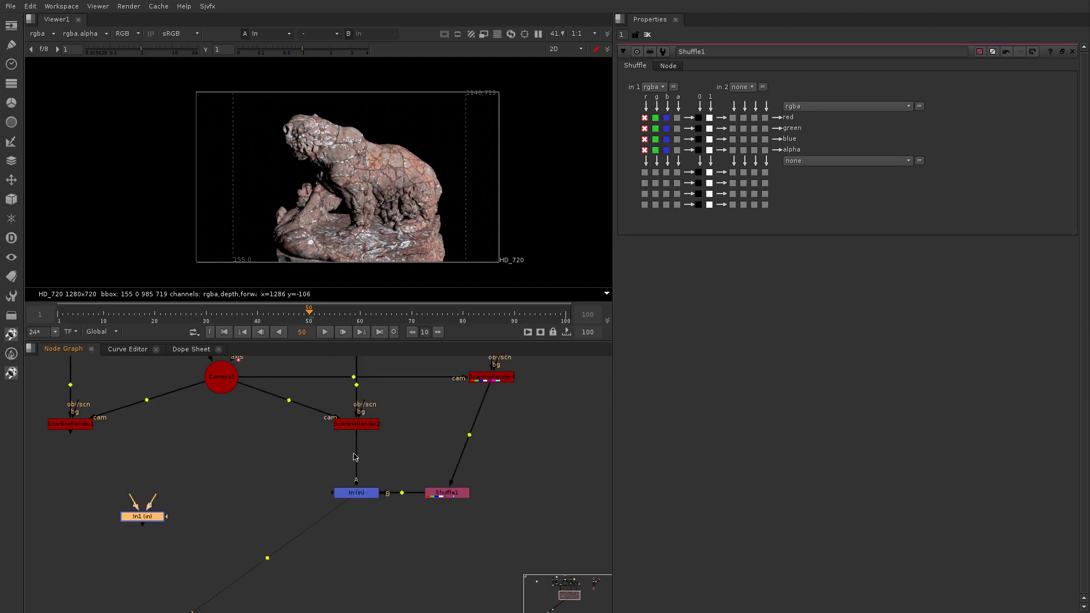
Duplicate Shuffle1, feed the copy from the light ScanlineRender, and route blue to all four outputs of the original Shuffle1
drag(455, 489, 512, 466)
drag(495, 369, 495, 376)
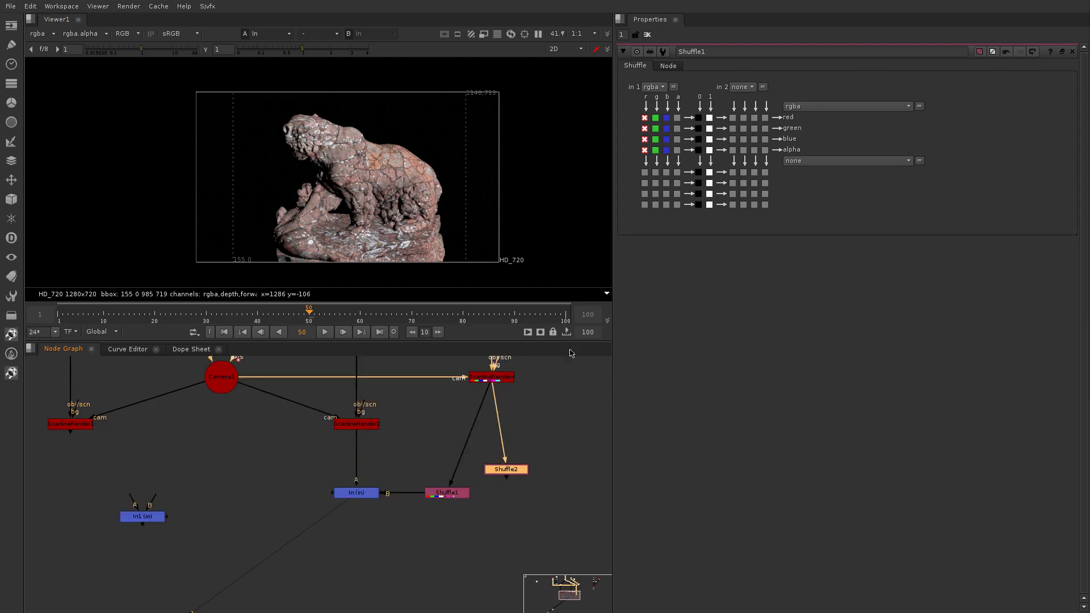
click(666, 139)
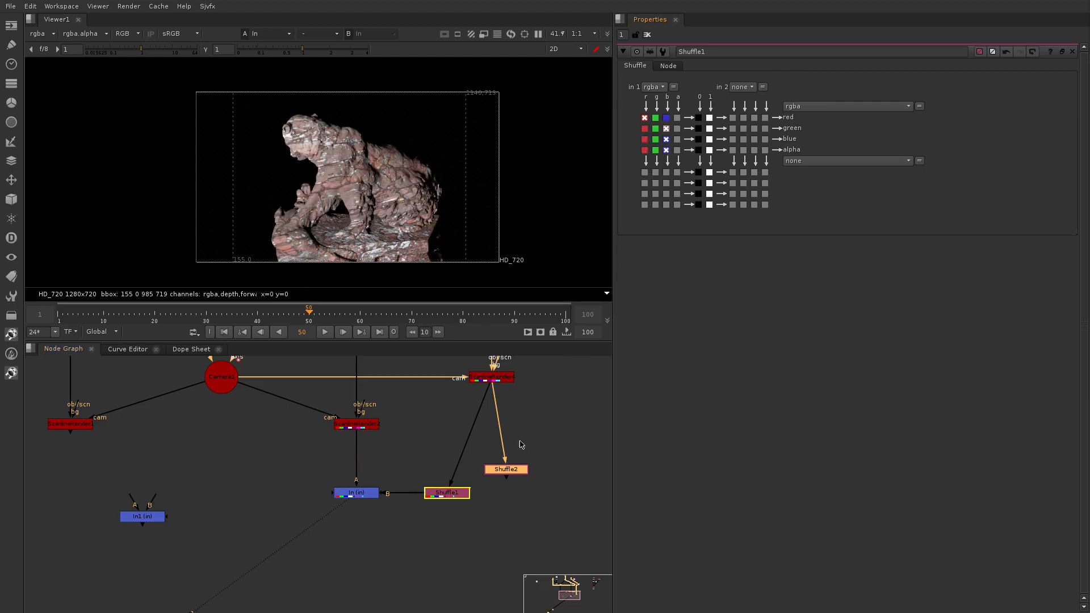
Place Shuffle2 beside the copied In merge, connect the frame 1 texture render to A and Shuffle2 to B, and view the merge
drag(495, 478, 277, 491)
click(70, 427)
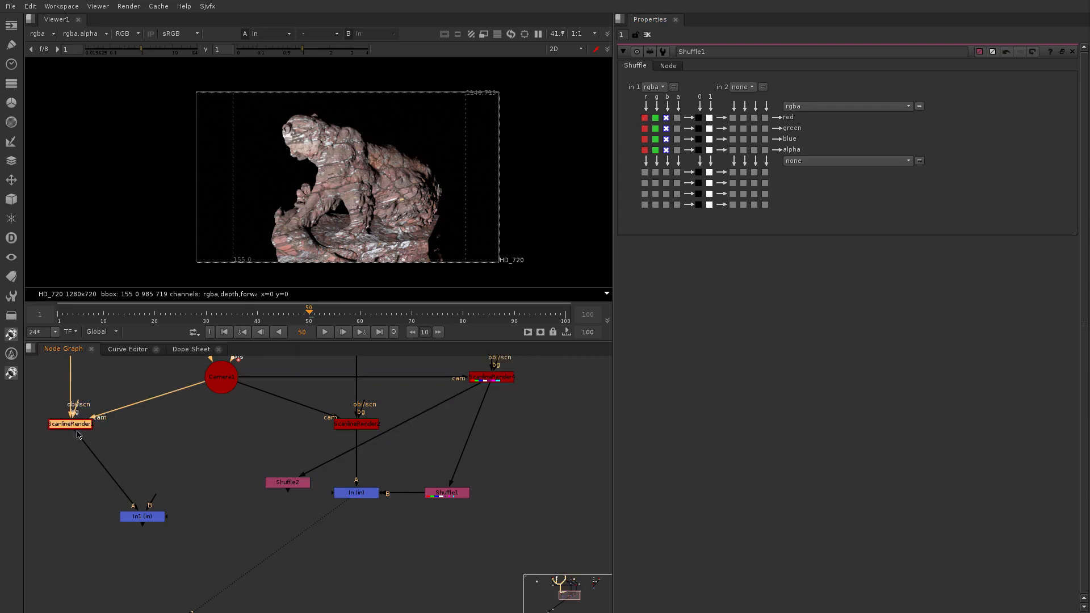
key(1)
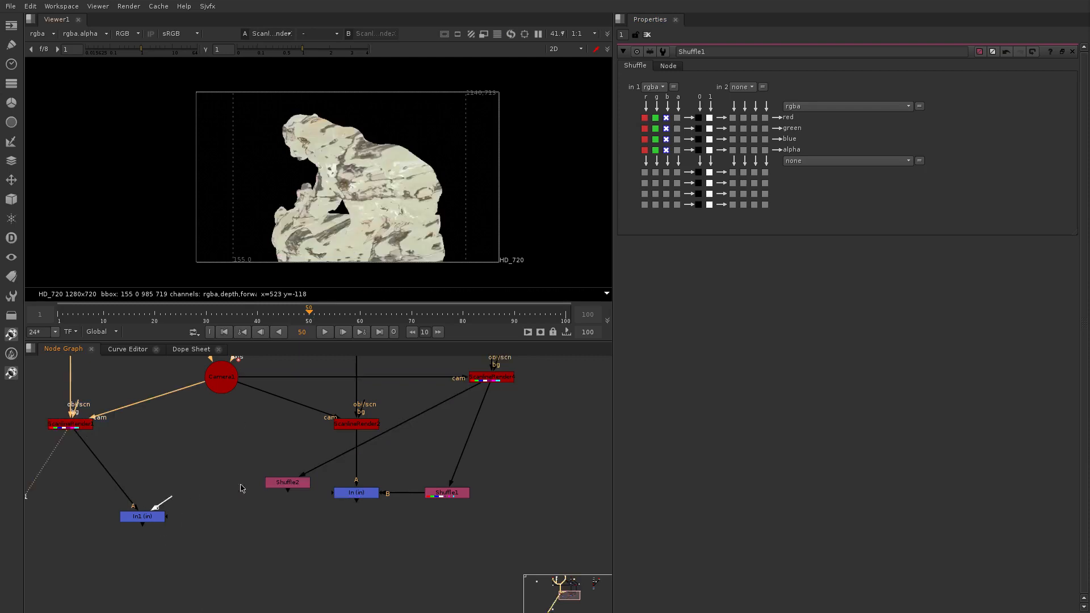
drag(134, 519, 203, 492)
key(1)
drag(300, 483, 263, 467)
drag(203, 494, 227, 499)
key(1)
View Shuffle2 and route its blue channel to the red, green, blue and alpha outputs
scroll(248, 478, up, 2)
click(255, 460)
key(1)
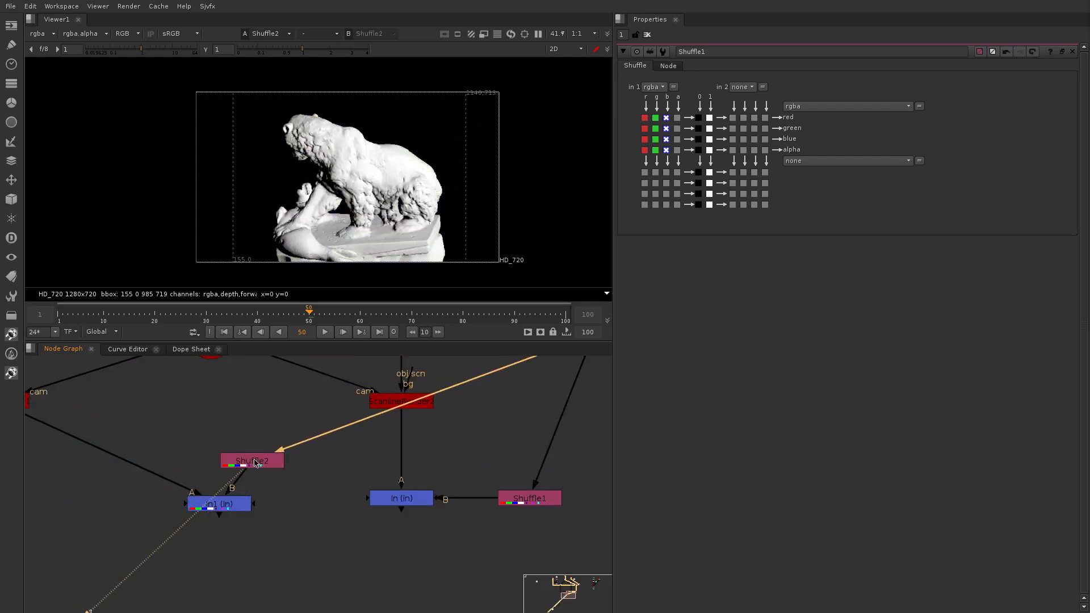
click(255, 463)
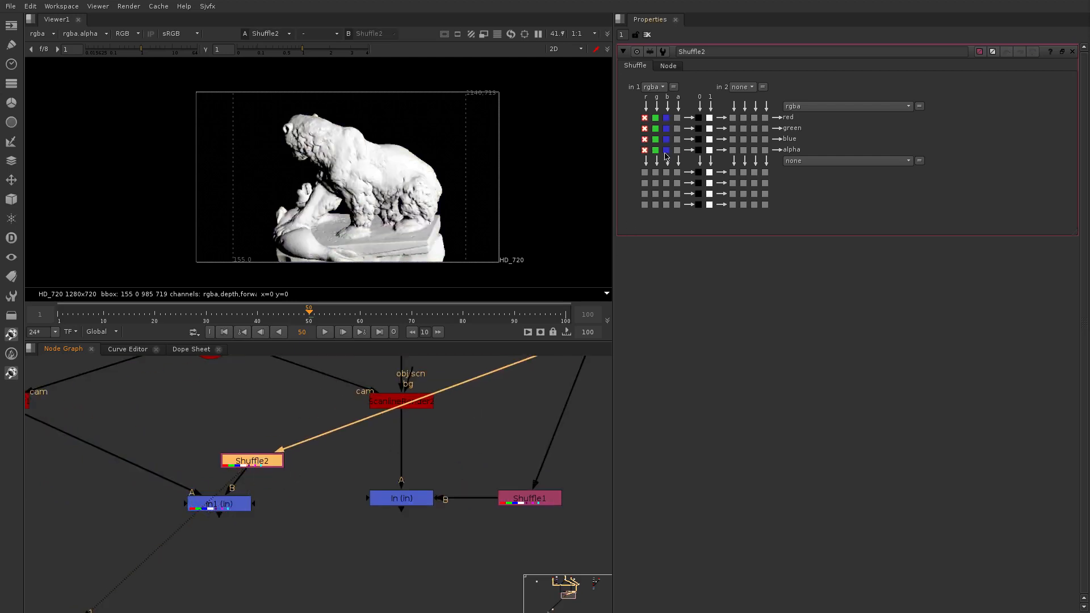
drag(667, 157, 666, 121)
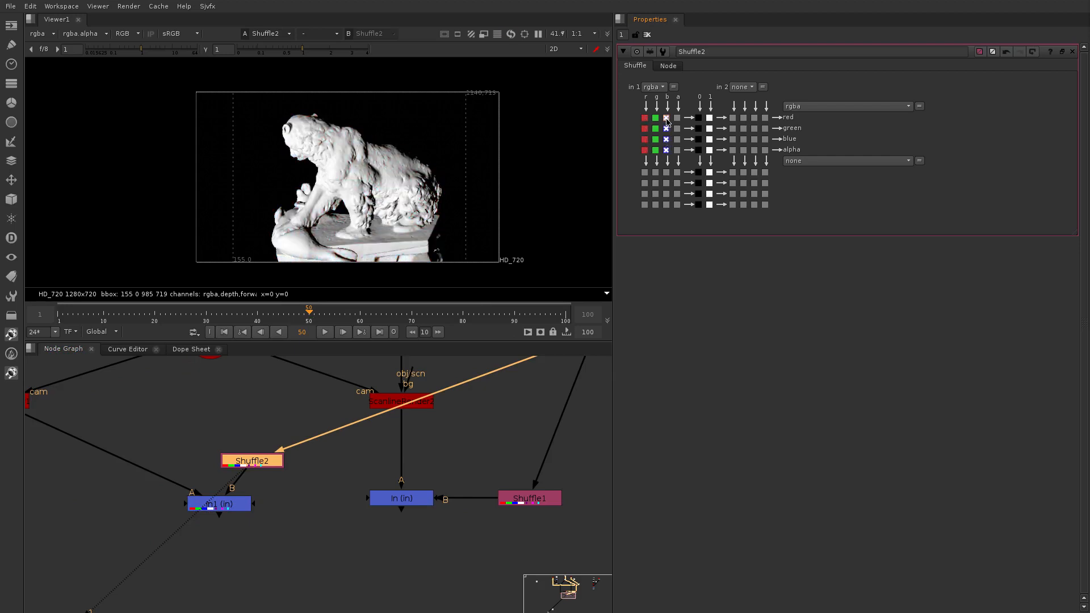
Route Shuffle1's red channel to the red, green, blue and alpha outputs
middle_drag(421, 507, 296, 506)
double_click(406, 499)
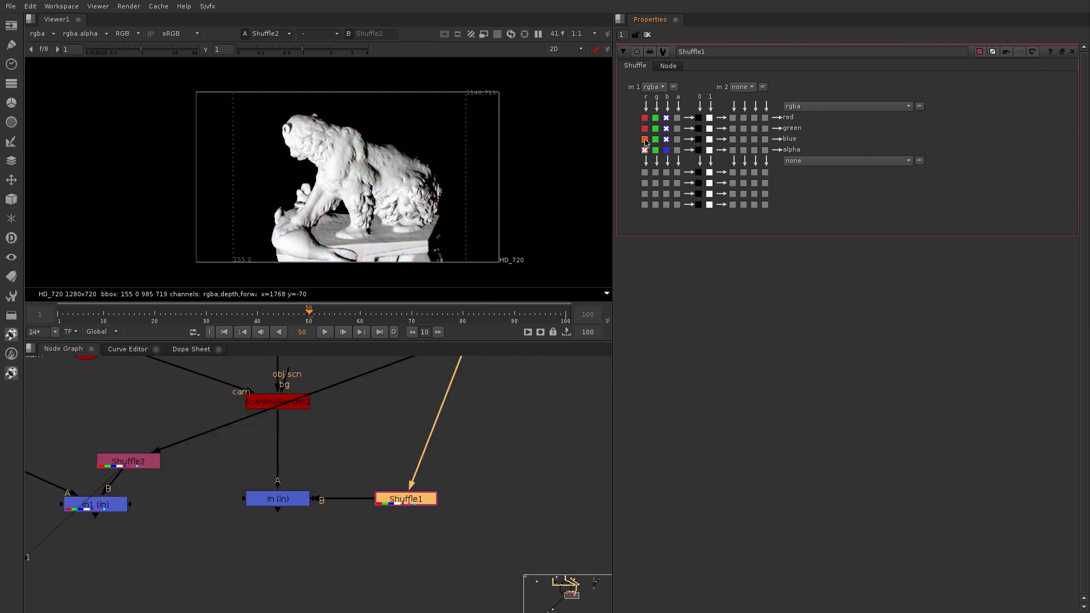
middle_drag(365, 359, 494, 336)
View the masked projection from the In1 merge, followed by the one from the In merge
click(218, 487)
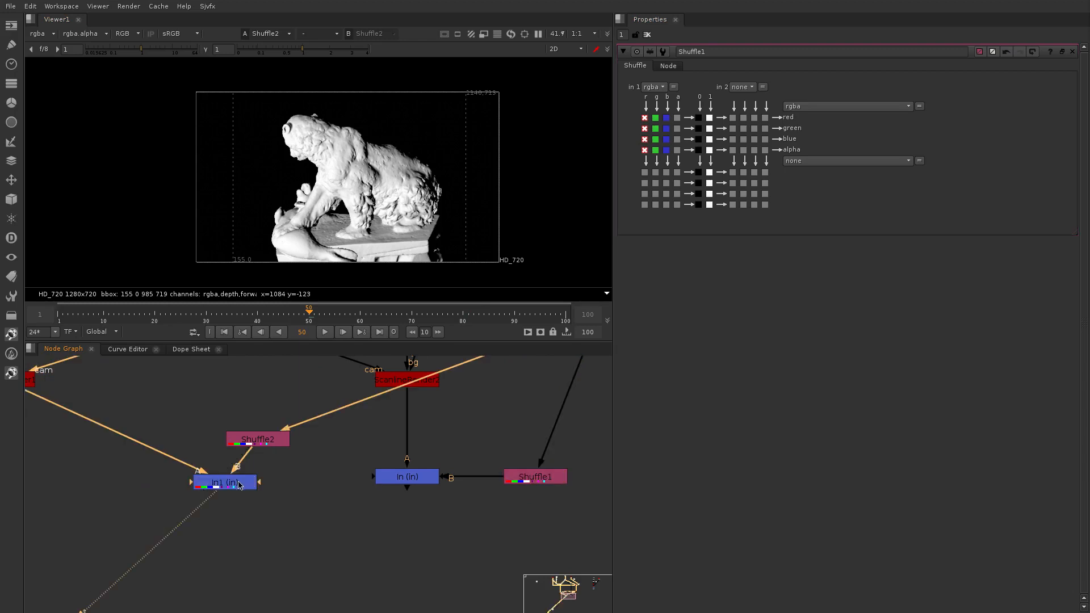
key(1)
click(425, 478)
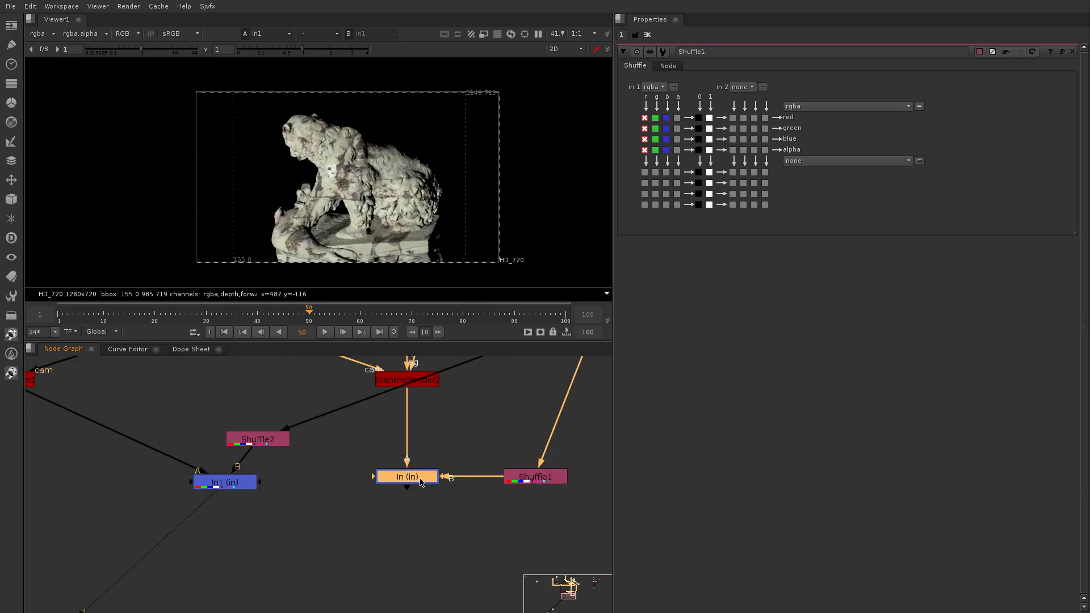
key(1)
Add a Merge node set to over below the two masked projections, connecting In1 to A and In to B
click(295, 536)
middle_drag(326, 603, 370, 540)
key(Tab)
text(mer)
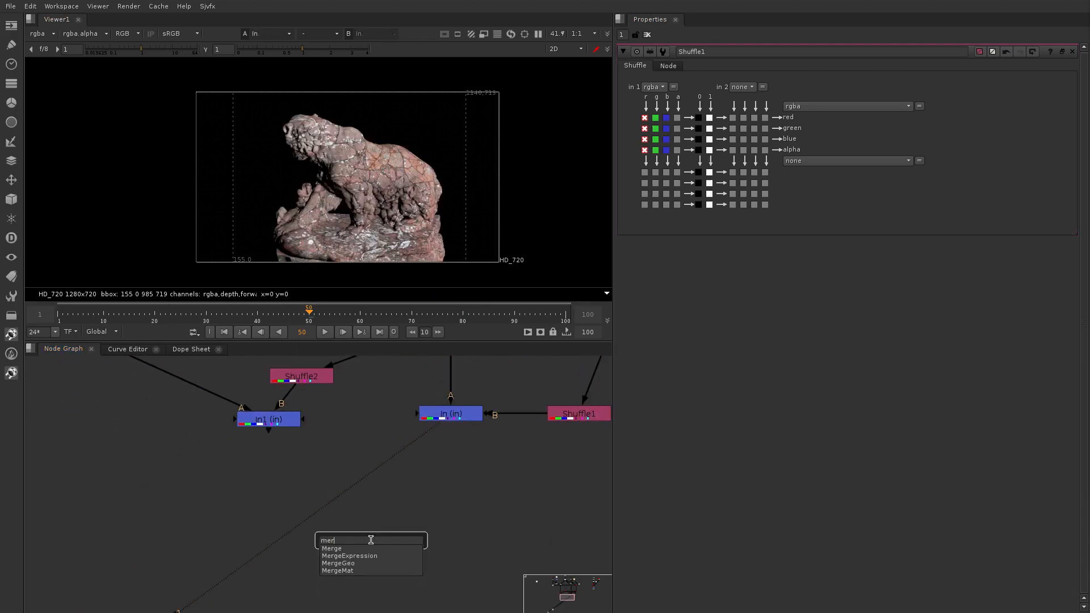
key(Return)
drag(274, 452, 271, 424)
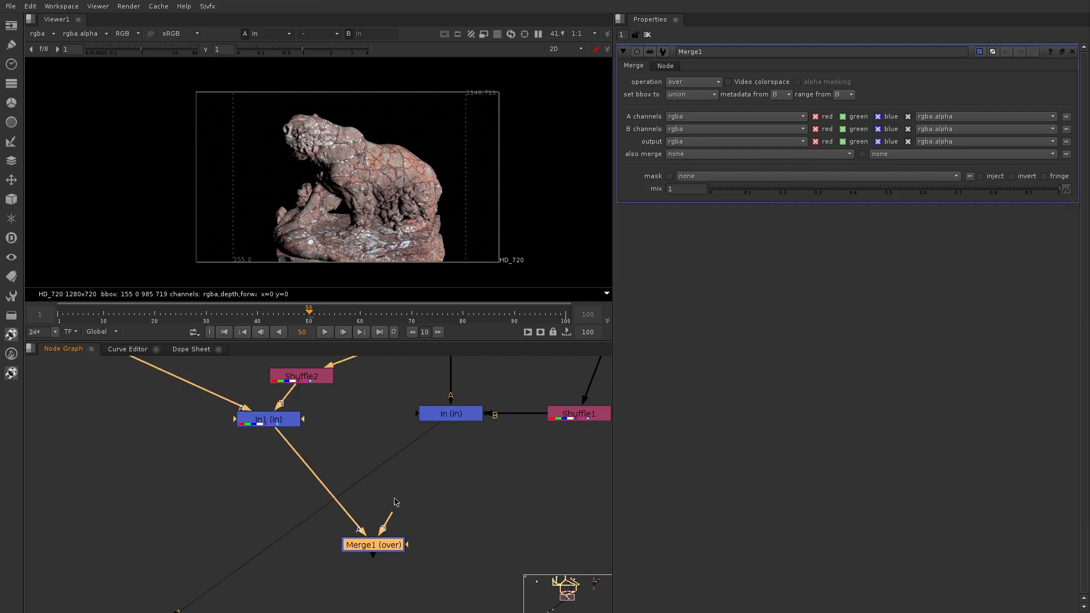
drag(424, 456, 447, 415)
drag(384, 538, 384, 542)
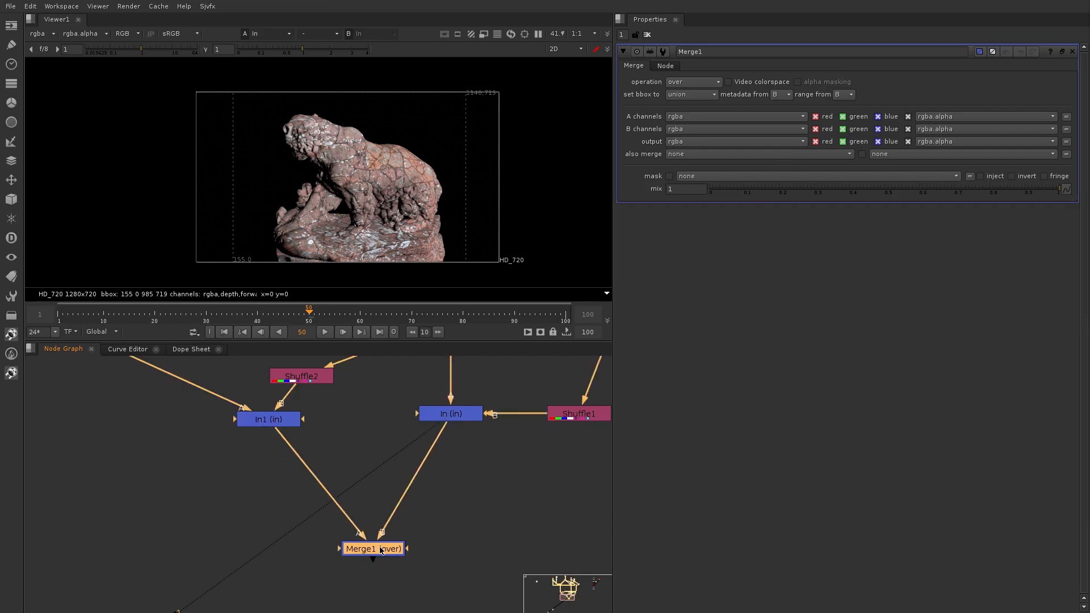
View Merge1 in the maximized viewer, check the blended textures over the timeline, and restore the layout
key(1)
key(space)
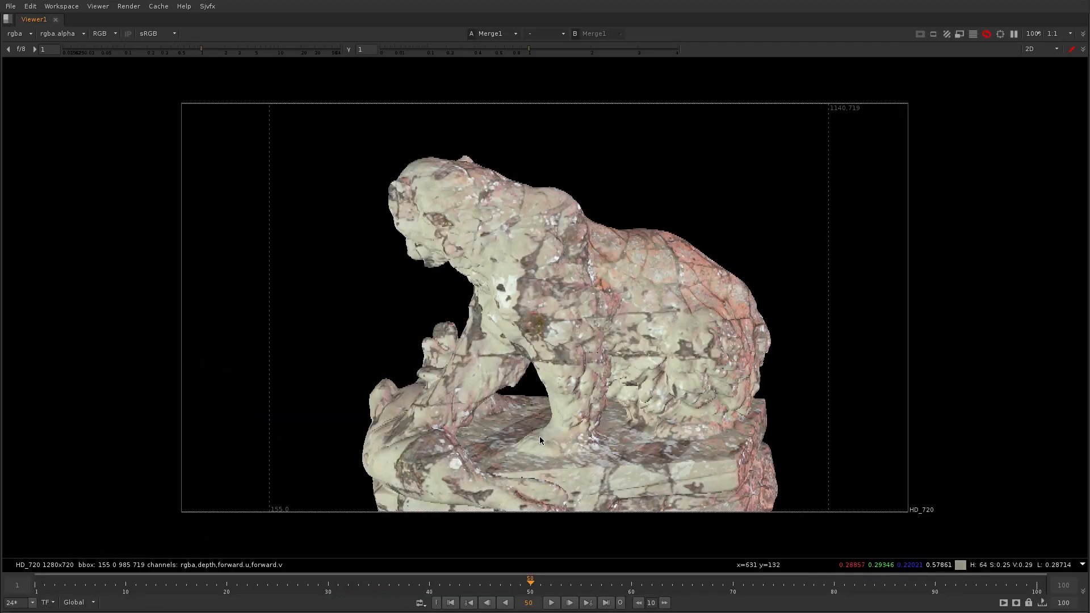
click(852, 585)
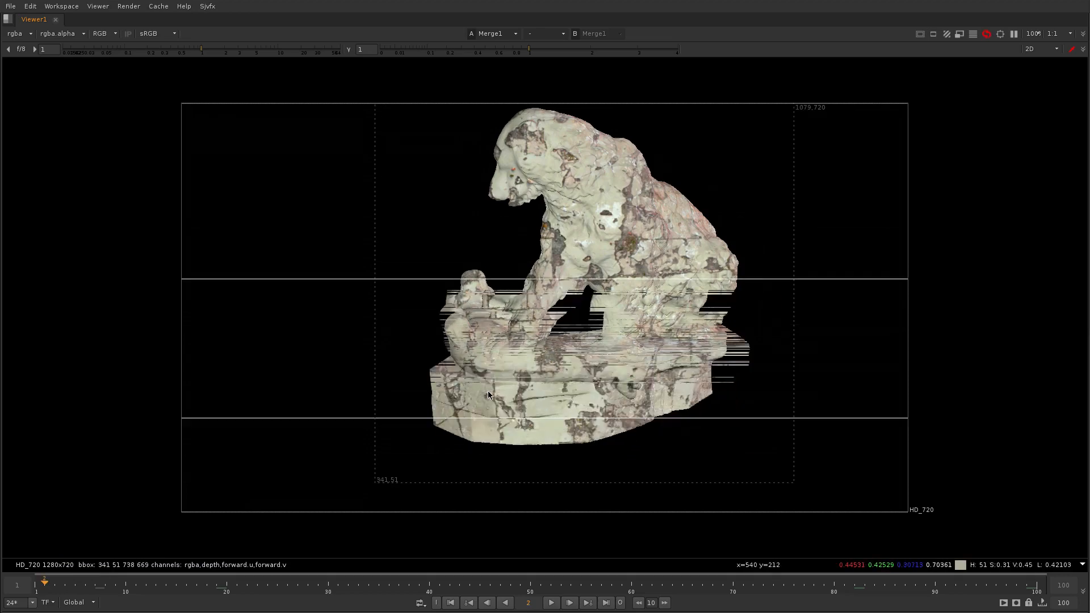
key(space)
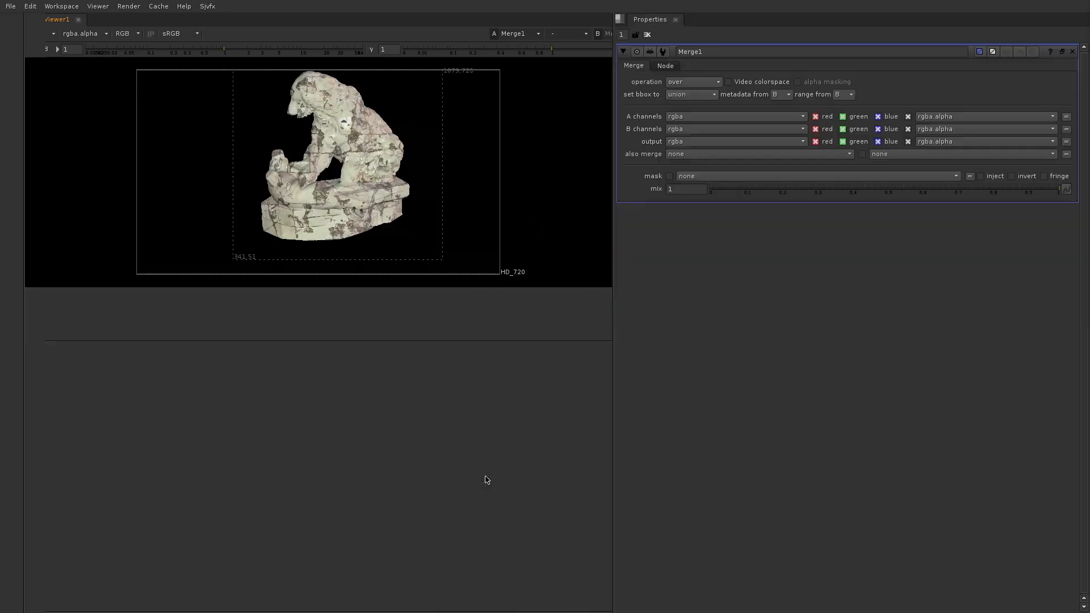
Move the Read1 render below Merge1, view it, and play the sequence in an enlarged viewer
scroll(441, 544, down, 7)
middle_drag(430, 559, 433, 440)
scroll(364, 466, up, 4)
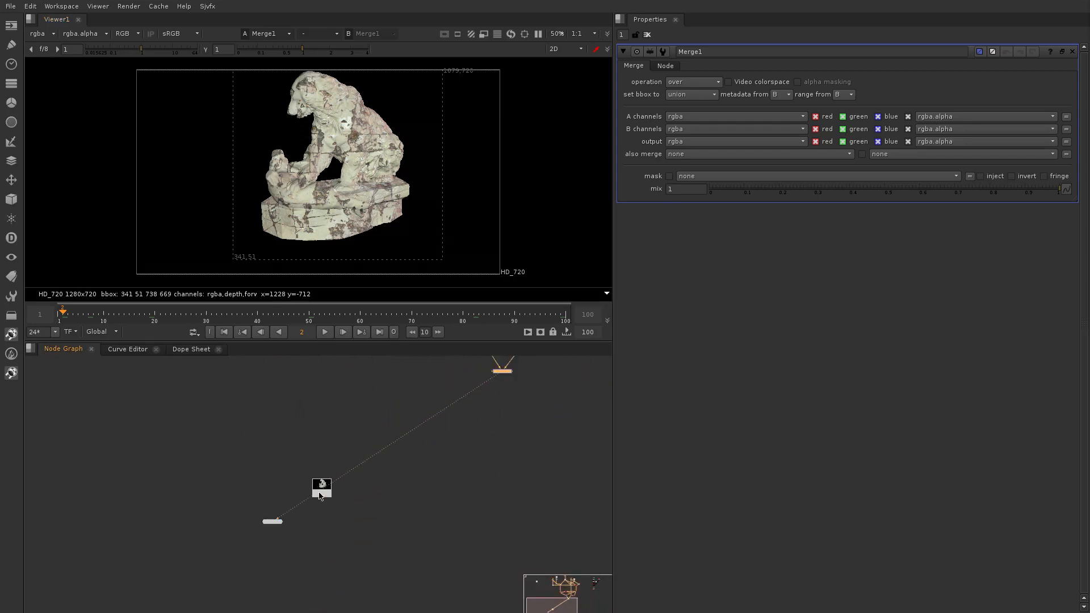
drag(319, 496, 497, 472)
key(1)
scroll(496, 471, down, 2)
middle_drag(530, 438, 479, 477)
scroll(554, 420, up, 2)
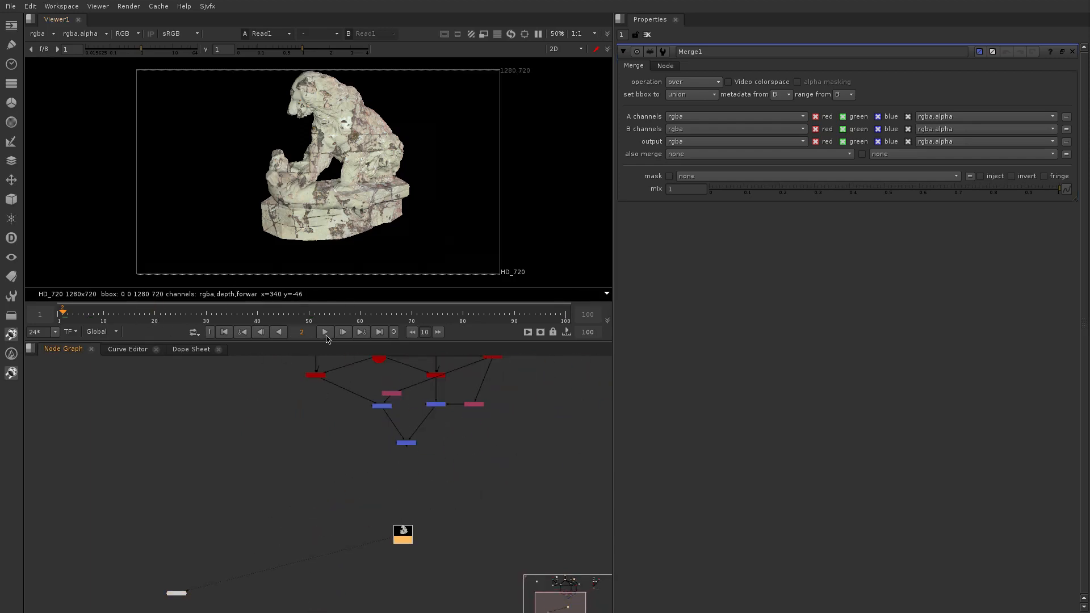
click(326, 335)
key(space)
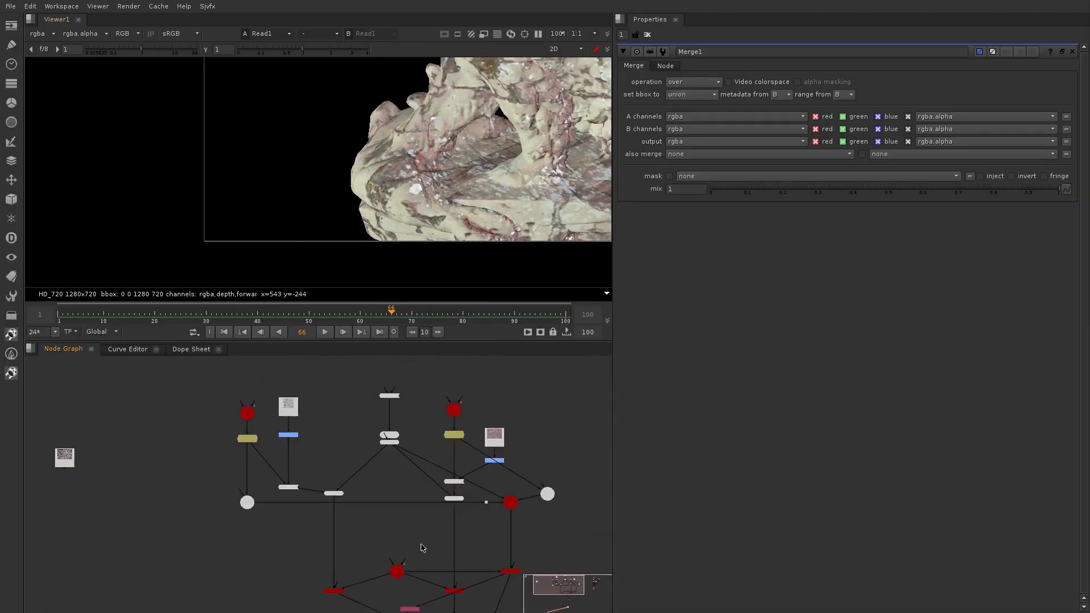
Examine the frame 100 projection's camera, FrameHold and texture nodes in the node graph
scroll(429, 508, up, 1)
middle_drag(422, 547, 300, 489)
scroll(426, 489, up, 1)
middle_drag(528, 420, 502, 555)
scroll(463, 467, up, 3)
scroll(462, 467, down, 3)
scroll(370, 455, up, 2)
drag(352, 372, 244, 568)
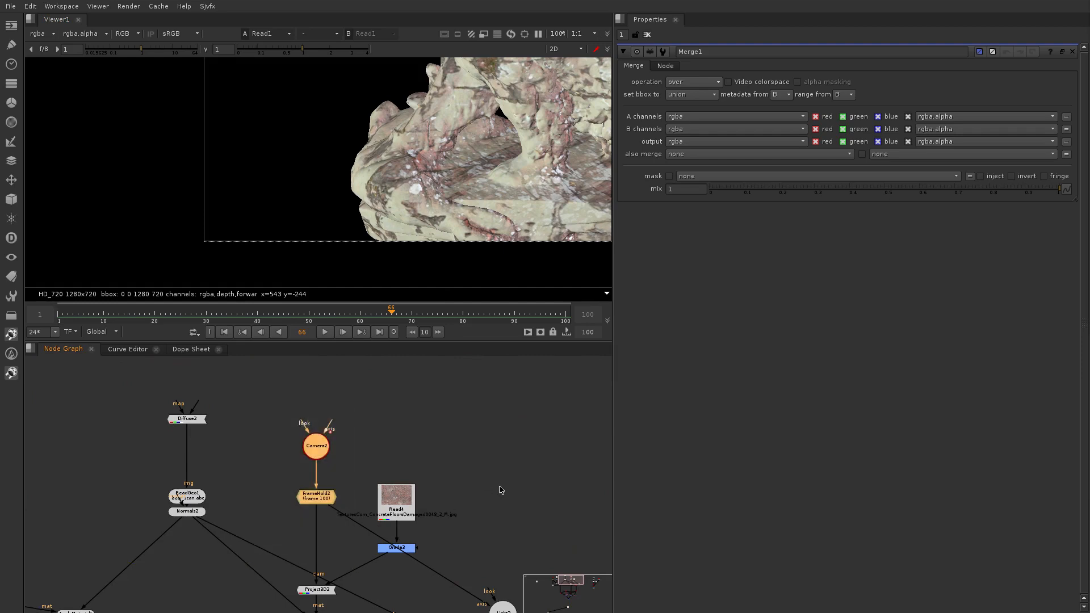
click(496, 478)
View Normals2, then add a new Camera node and place it beside the Read4 texture branch
middle_drag(455, 468, 569, 451)
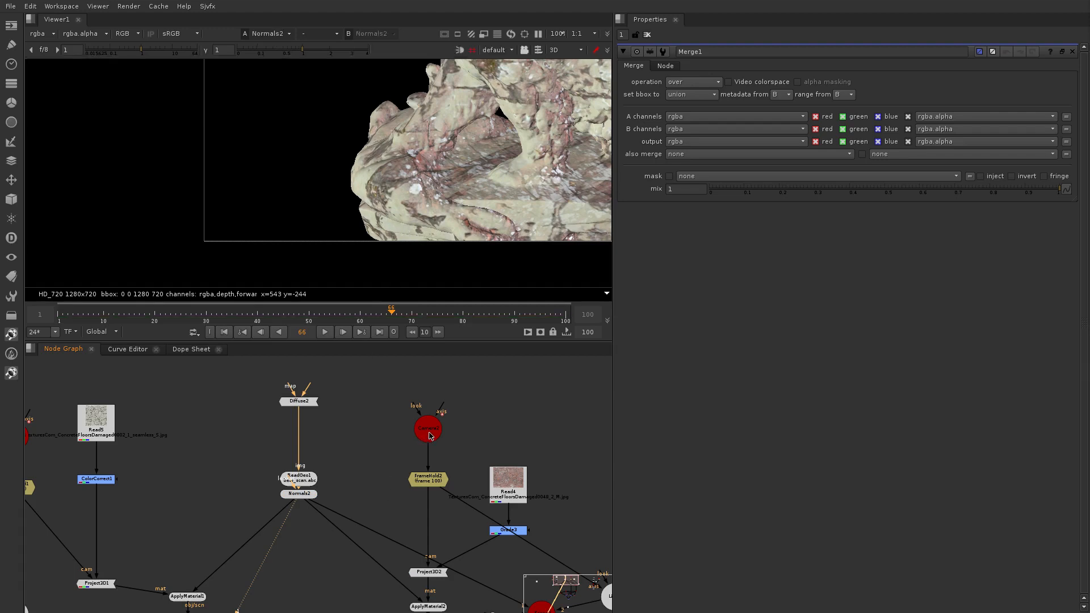
scroll(400, 439, up, 1)
middle_drag(400, 439, 404, 419)
click(438, 404)
click(475, 399)
key(Tab)
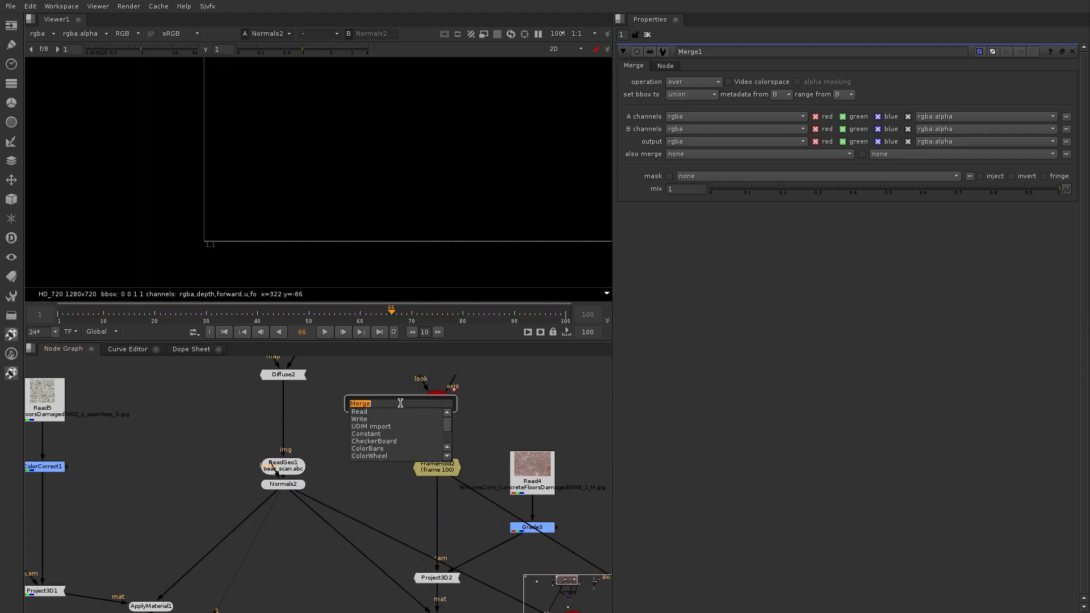
text(cam)
click(369, 432)
scroll(368, 432, down, 3)
drag(383, 420, 502, 402)
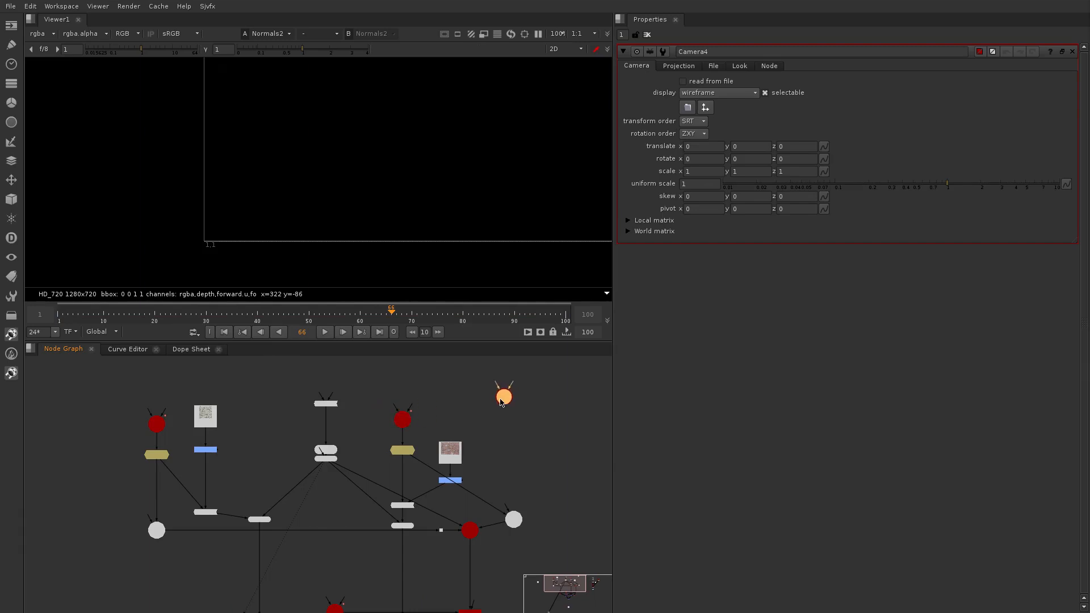
Set the new camera's X rotation to -90 and raise it to about 20.2 in Y above the bear
key(Tab)
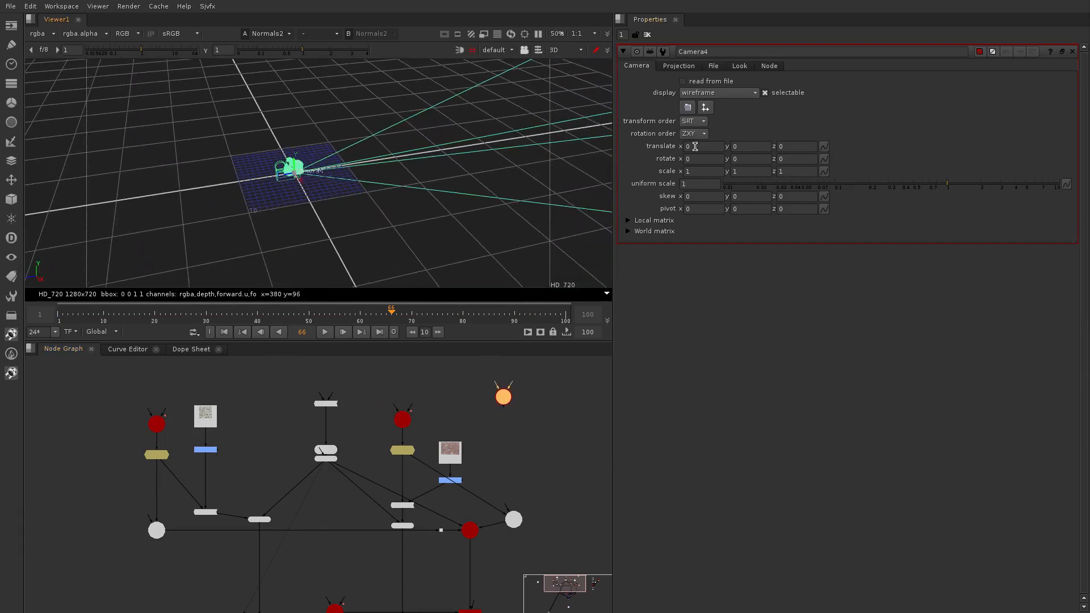
text(-90)
key(Return)
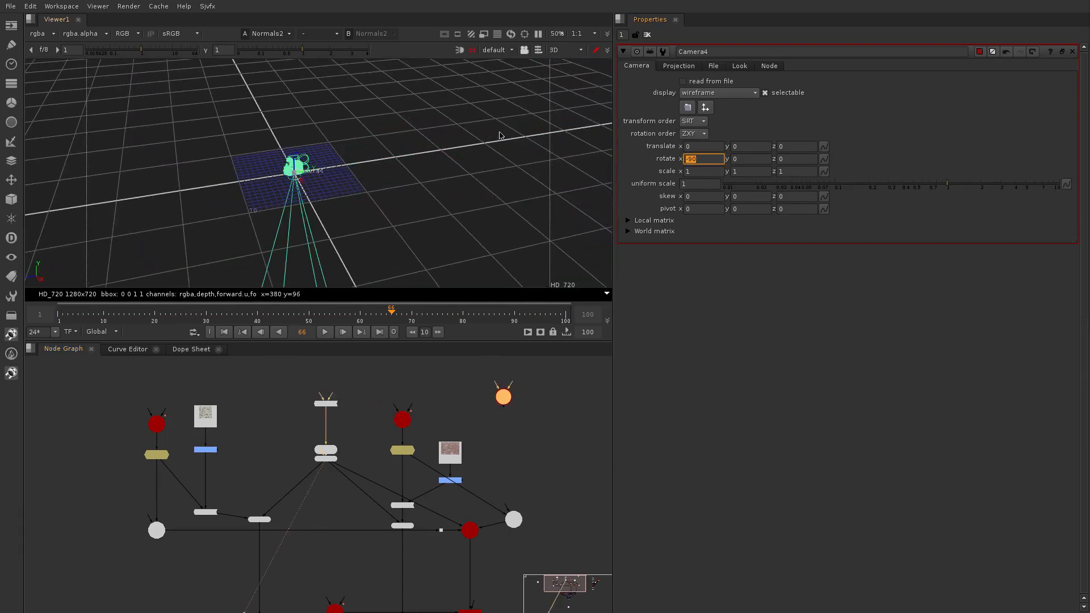
drag(295, 150, 293, 50)
scroll(502, 414, down, 2)
scroll(502, 415, up, 3)
Place Camera4 beside the light branch and move Light2 just above Scene2
drag(468, 407, 525, 503)
middle_drag(491, 522, 416, 383)
middle_drag(436, 438, 439, 476)
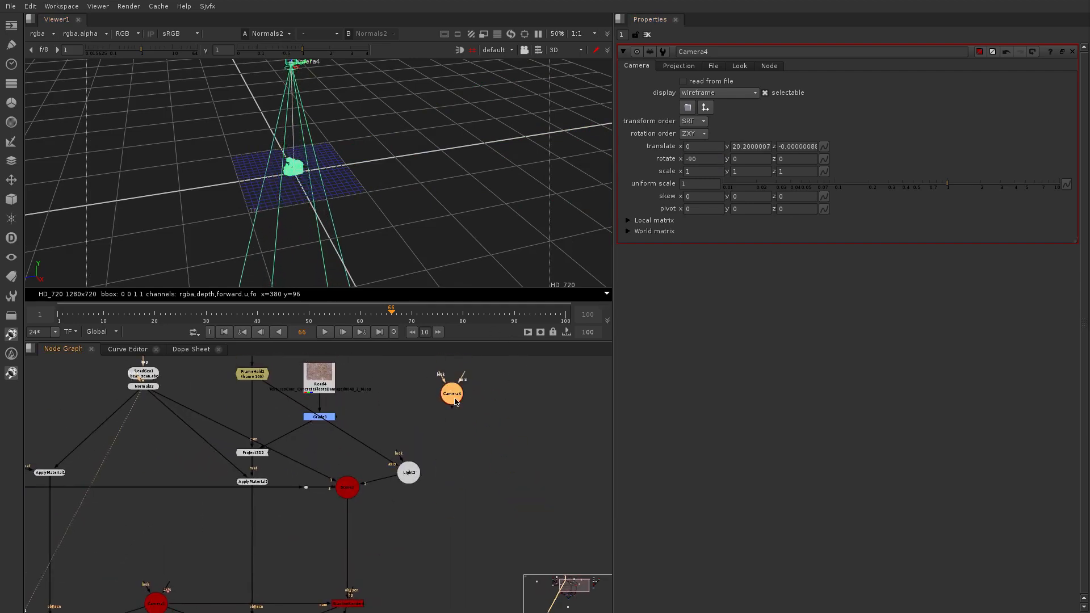
drag(453, 398, 461, 426)
drag(409, 476, 353, 441)
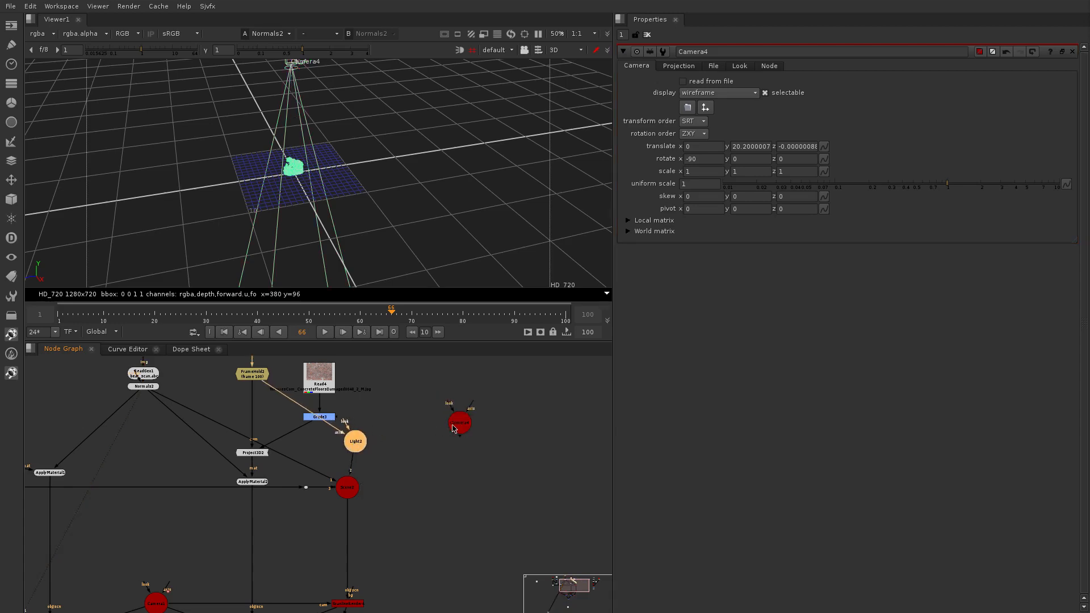
scroll(452, 425, up, 2)
drag(468, 421, 442, 397)
Add a Spotlight node beneath Camera4 and connect it to Scene2
key(Tab)
text(spot)
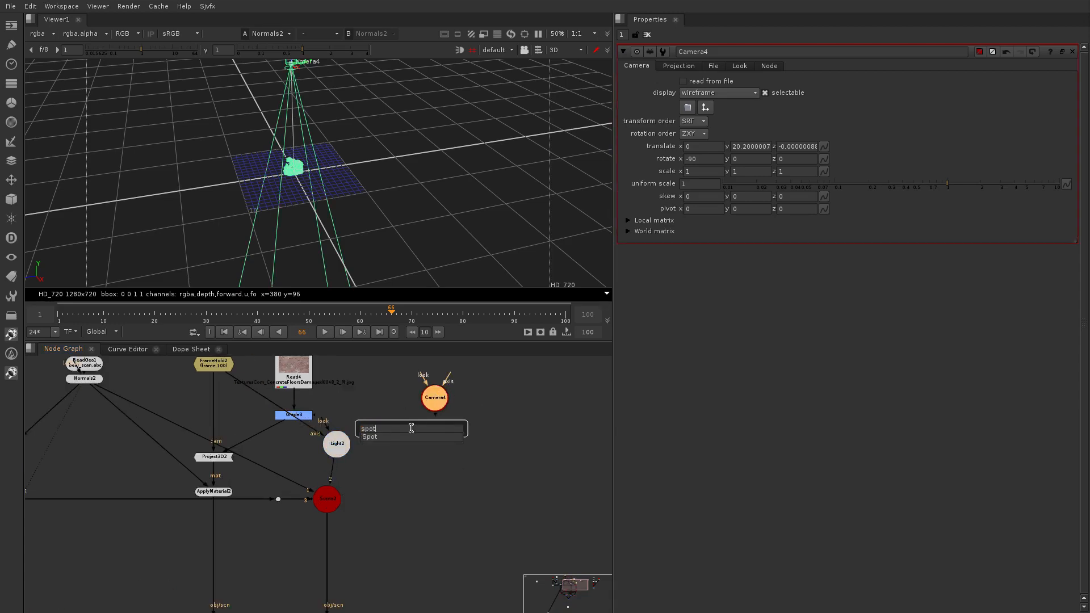
key(Return)
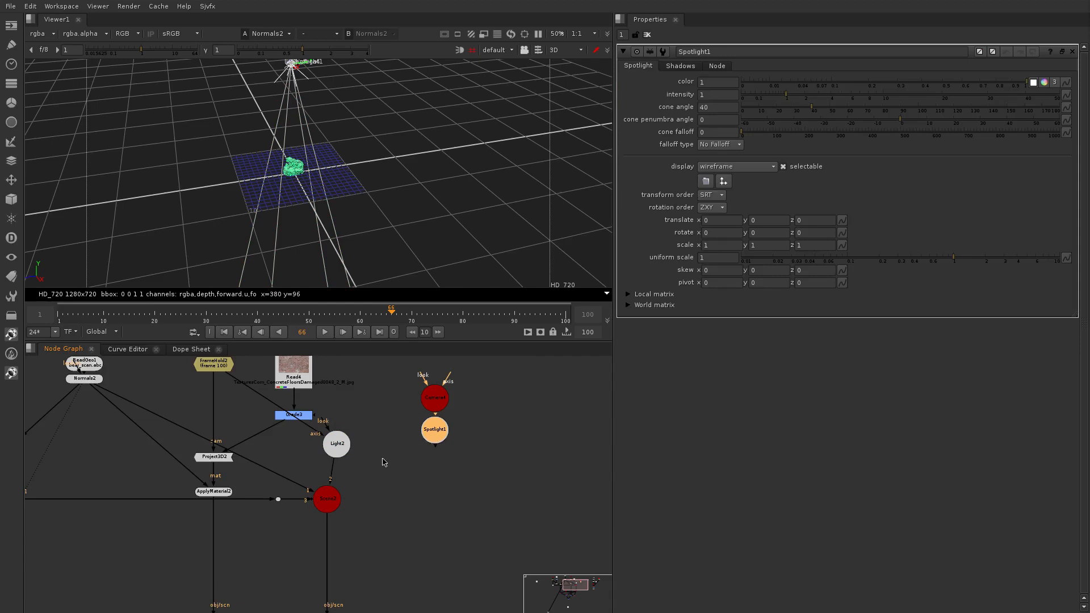
scroll(383, 462, up, 3)
click(380, 528)
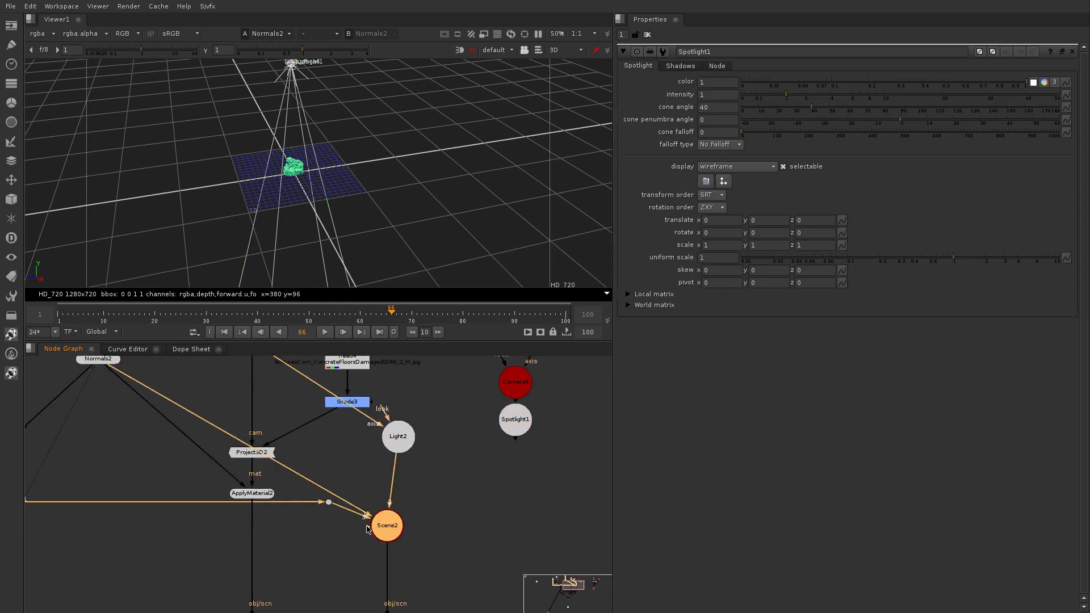
drag(367, 529, 379, 507)
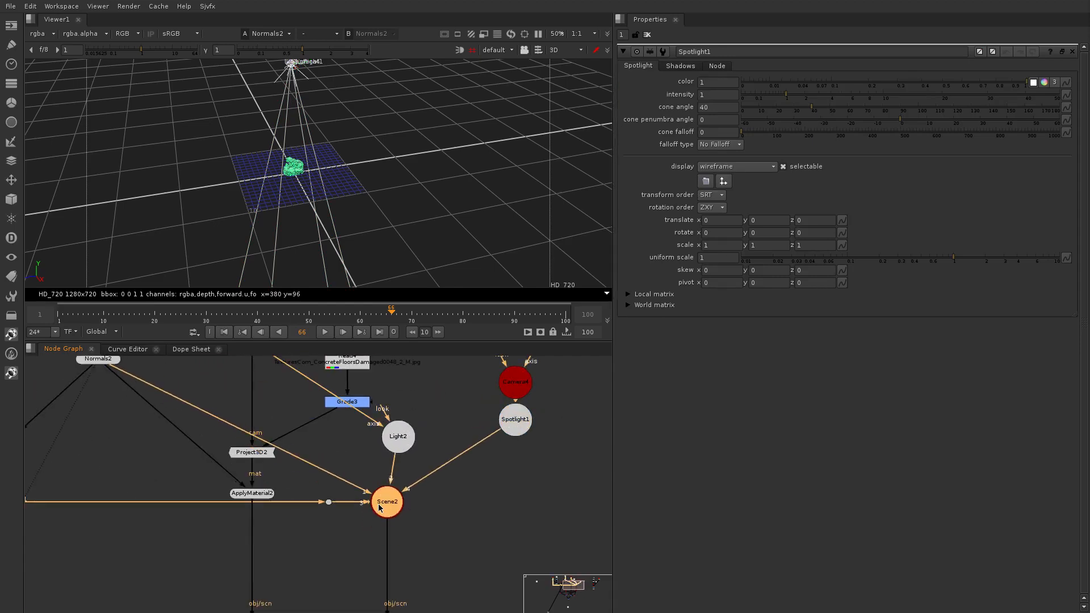
View the output of the ScanlineRender that renders the lights and frame the bear in the viewer
middle_drag(393, 559, 419, 394)
click(428, 505)
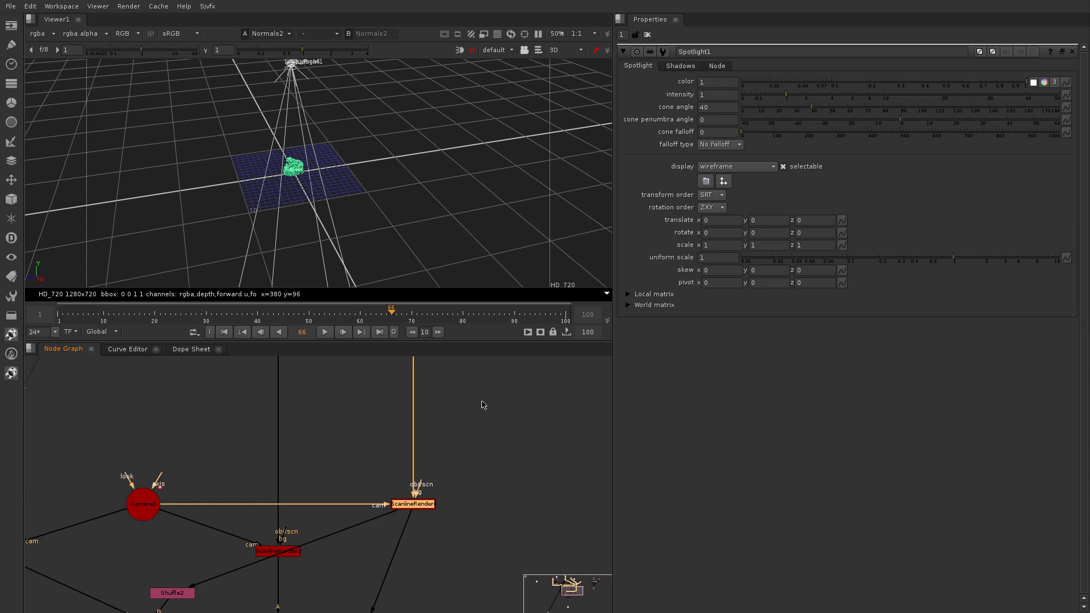
scroll(482, 405, down, 5)
key(1)
key(Tab)
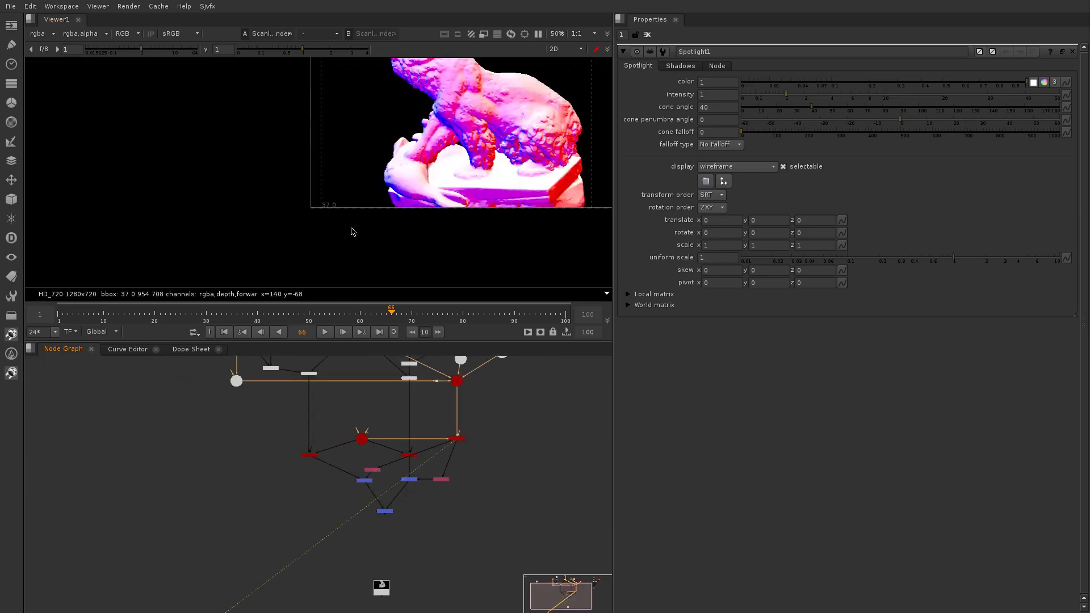
scroll(350, 229, down, 2)
middle_drag(362, 150, 255, 210)
middle_drag(484, 360, 342, 484)
scroll(342, 484, up, 3)
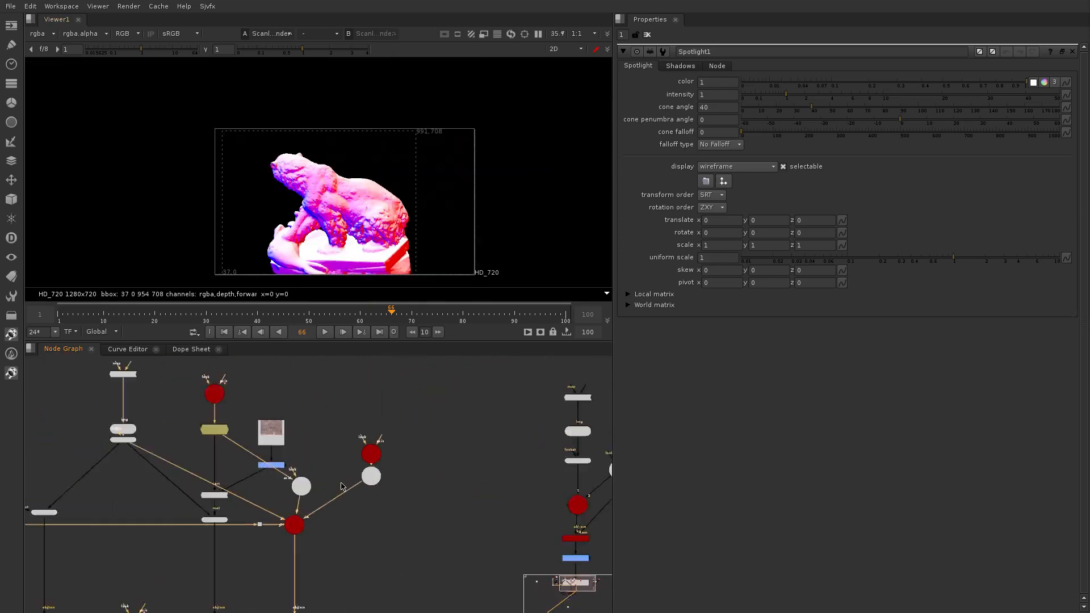
Set Spotlight1's color to pure green, with red 0, green 1 and blue 0
scroll(363, 470, up, 5)
click(387, 423)
click(389, 499)
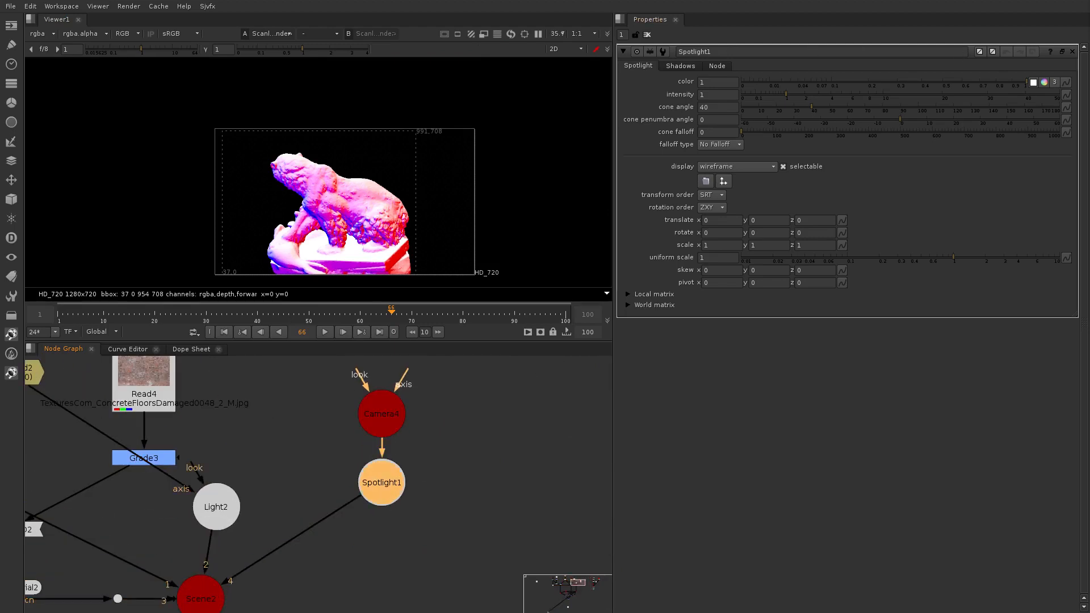
click(1053, 83)
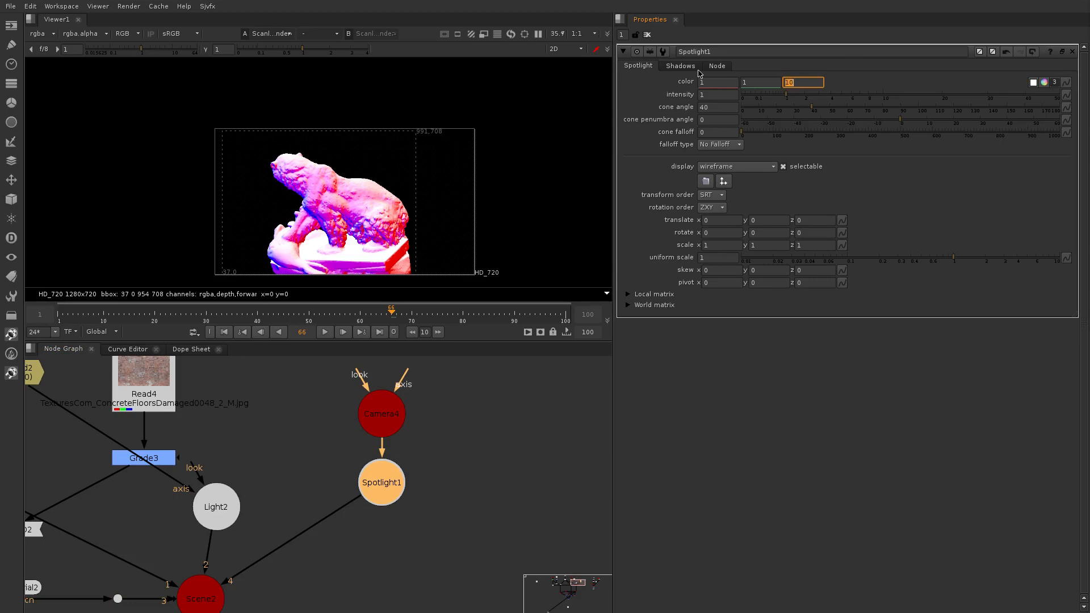
key(shift+Tab)
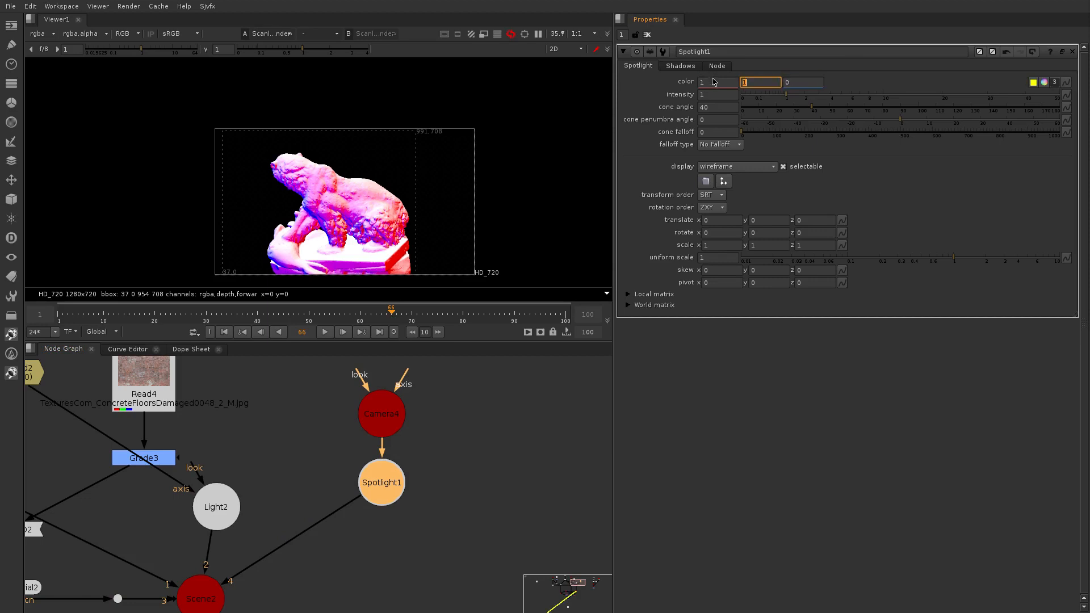
key(shift+Tab)
text(0)
key(Return)
Reselect Spotlight1 and display only the green channel of the light render
click(464, 490)
middle_drag(463, 490, 533, 462)
click(452, 454)
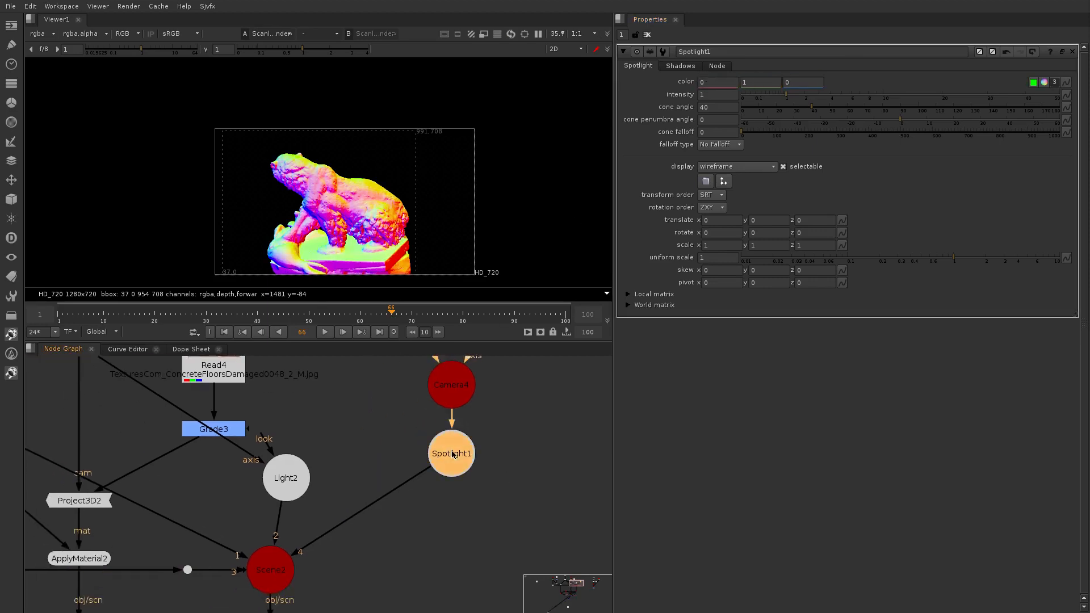
scroll(453, 454, down, 3)
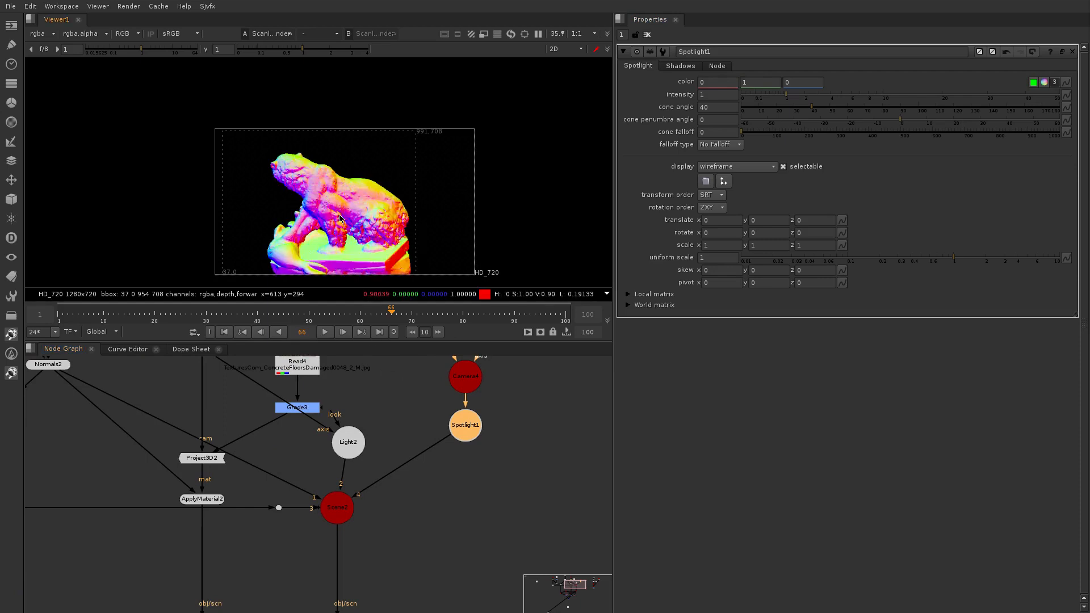
key(g)
scroll(341, 218, up, 1)
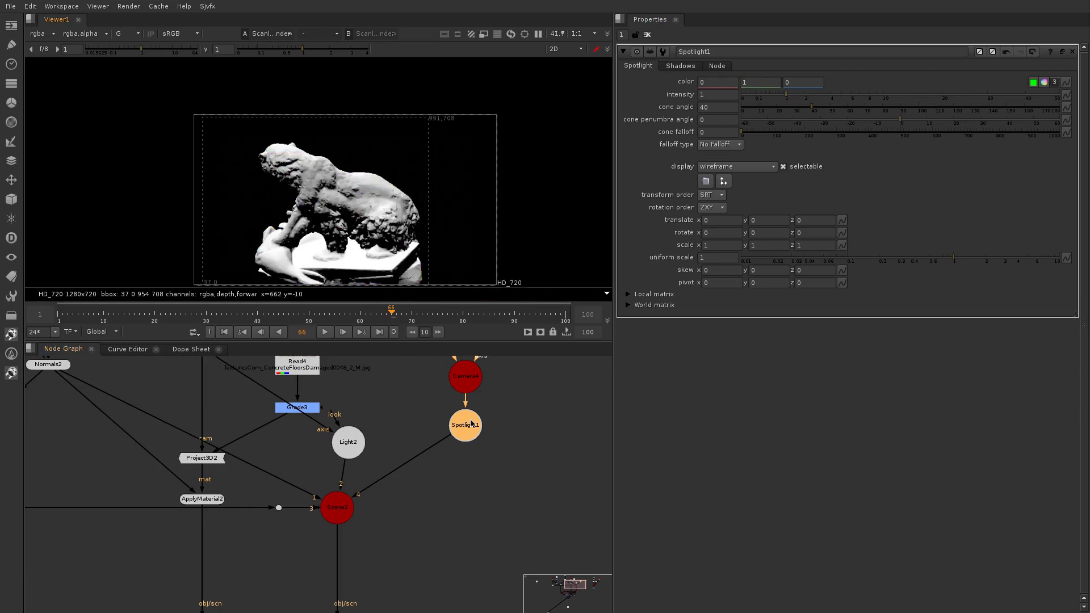
Set Spotlight1's cone angle to 4.5 and inspect the narrowed light area on the bear
click(756, 110)
click(750, 111)
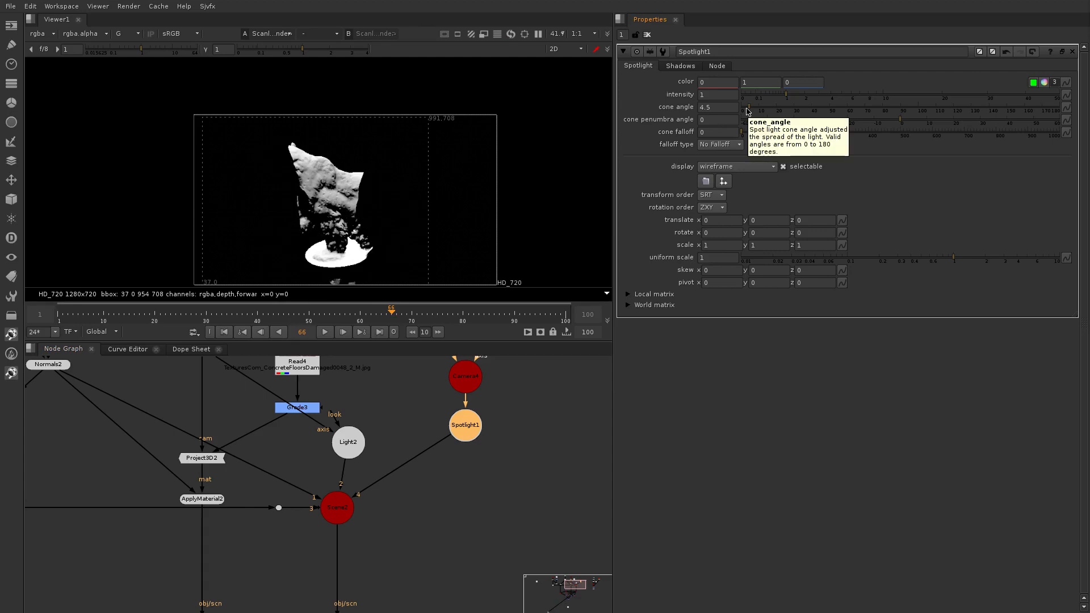
scroll(301, 208, up, 5)
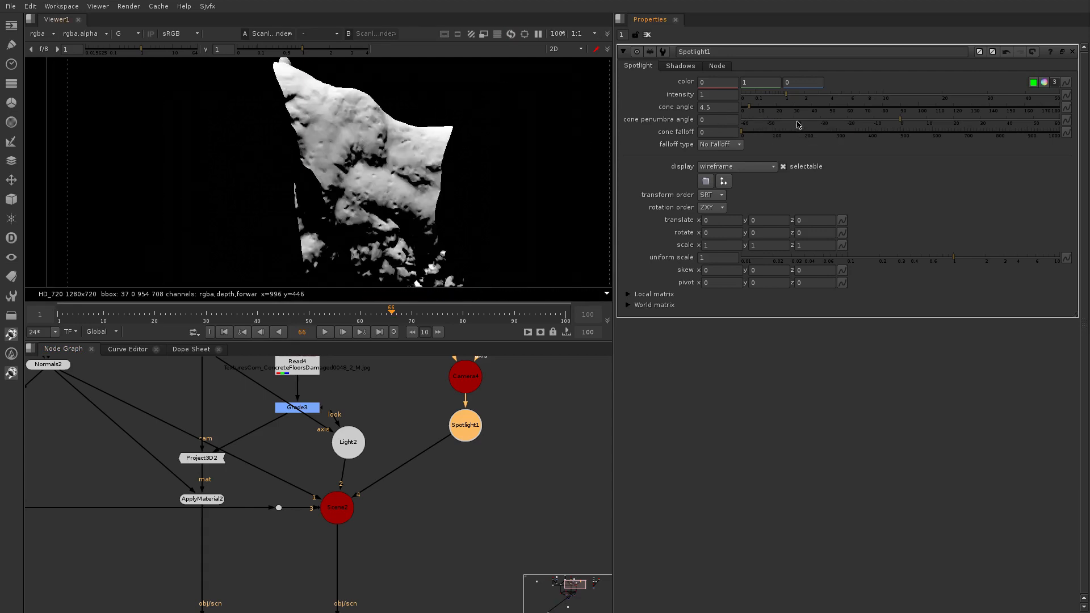
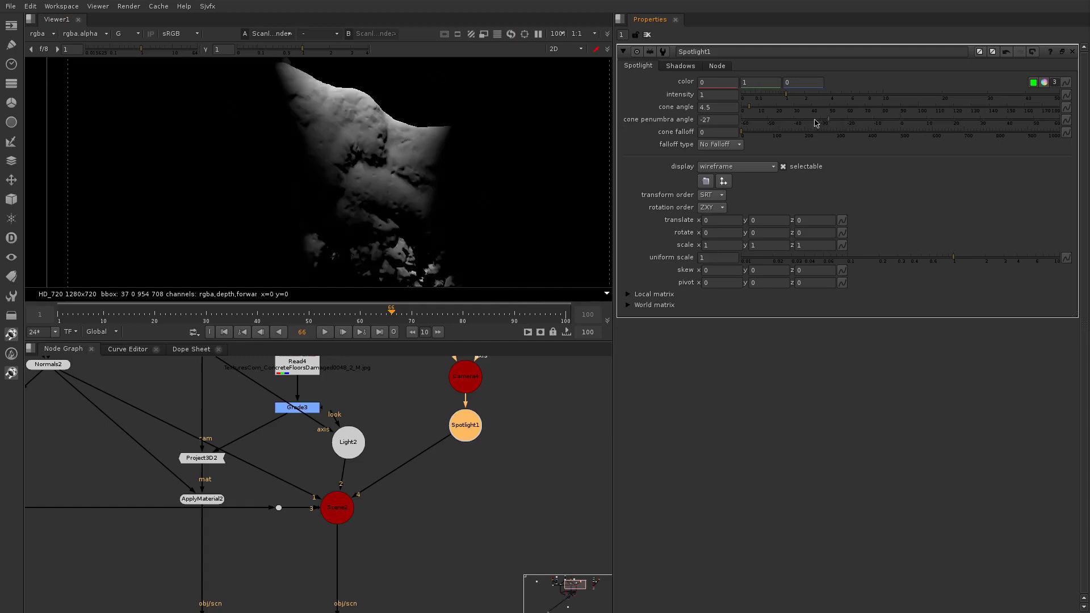
Soften Spotlight1's edge by setting its cone penumbra angle to -20.5
drag(816, 122, 846, 120)
Duplicate the Read4, Grade3 and Light2 nodes in the empty area beside Spotlight1
scroll(450, 513, down, 3)
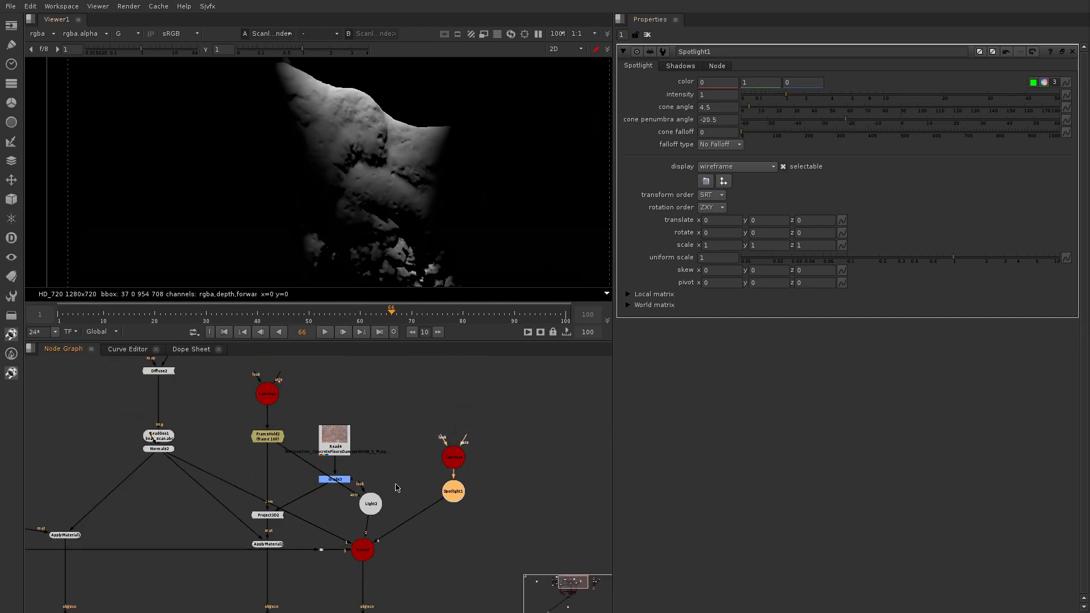
drag(402, 398, 303, 529)
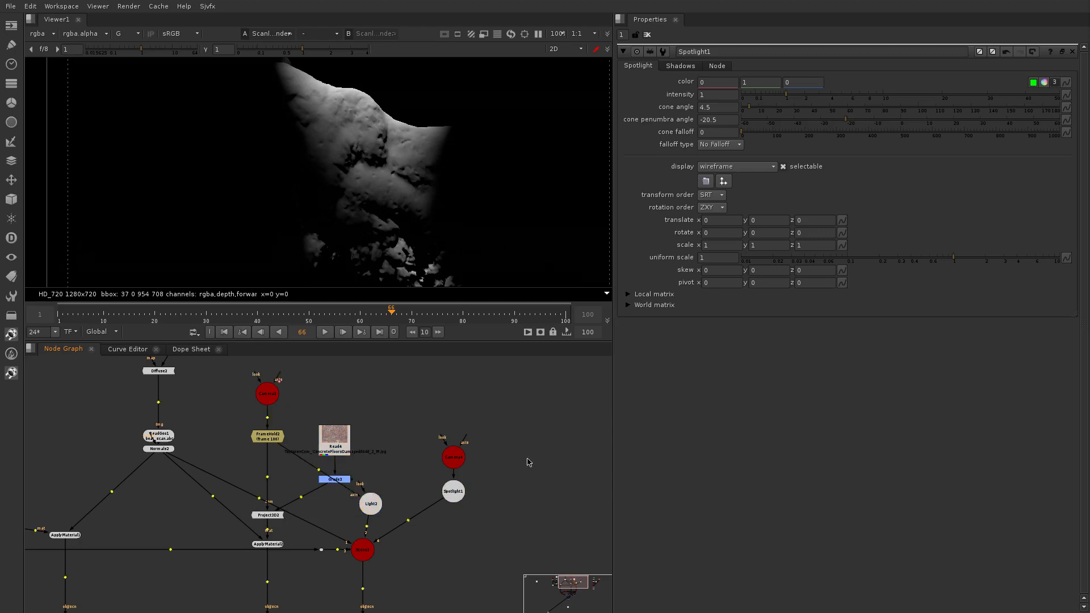
key(ctrl+v)
Replace the duplicated Read with the wall.jpg Read2 above the duplicated Grade, and delete the duplicated light
scroll(532, 444, down, 4)
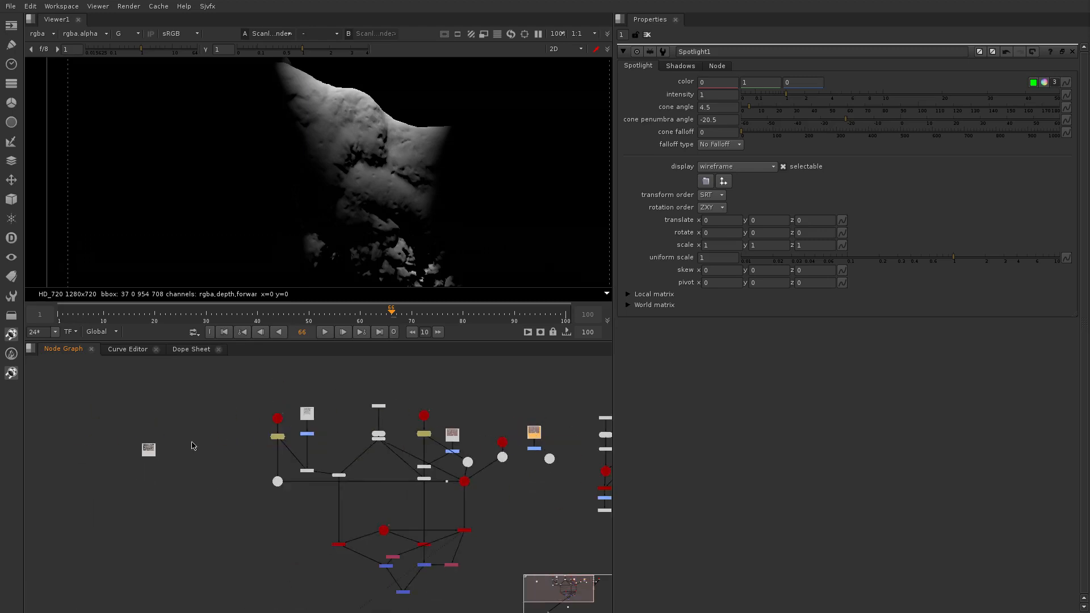
drag(143, 457, 513, 391)
scroll(497, 437, up, 4)
key(Delete)
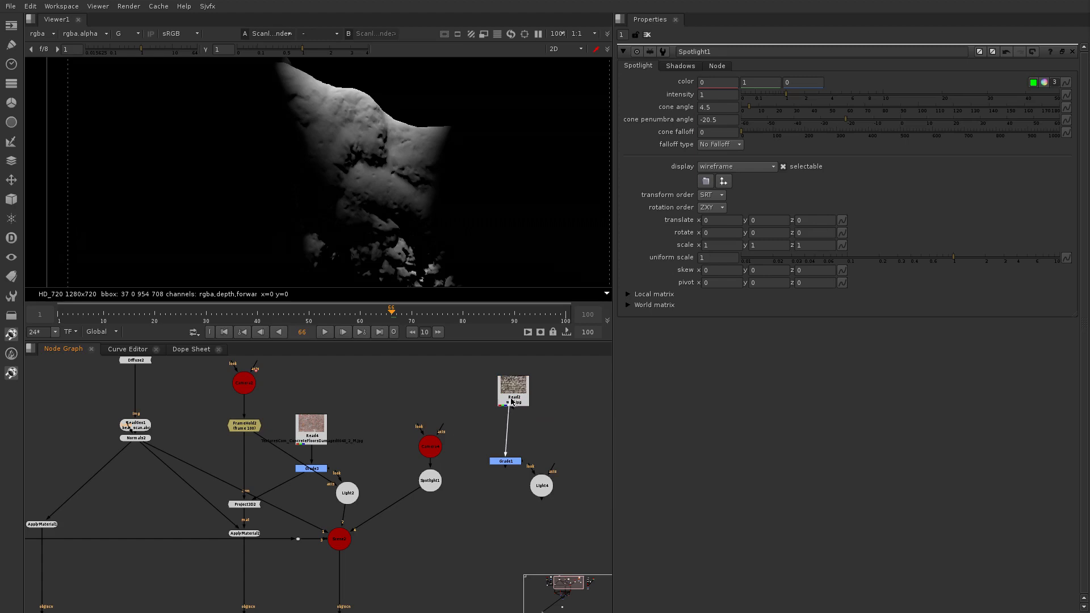
drag(506, 461, 514, 452)
click(541, 484)
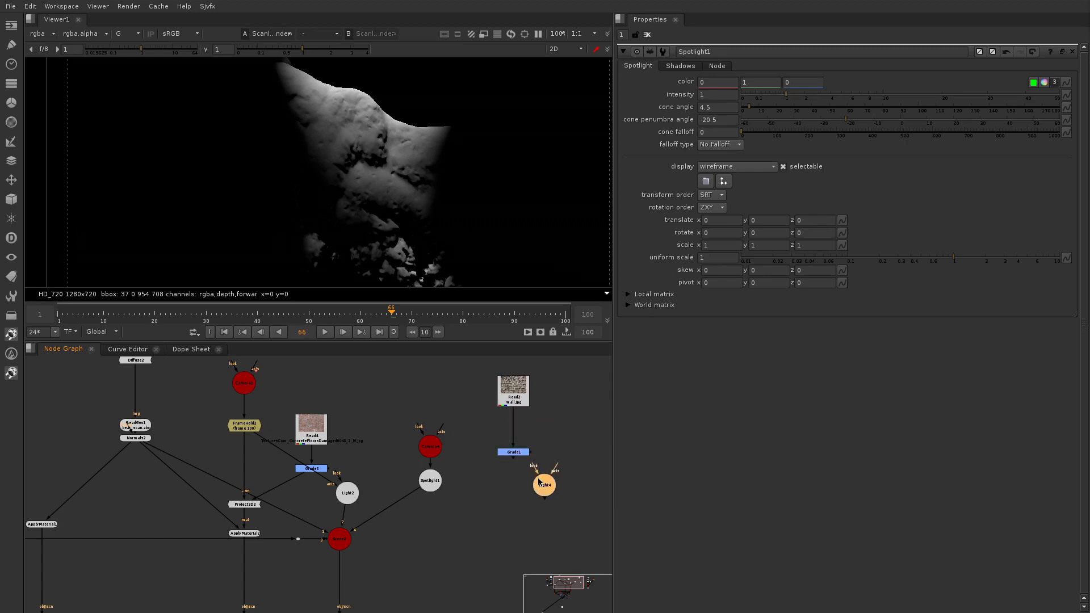
key(Delete)
Duplicate Project3D2 and ApplyMaterial2 below the wall texture and connect the new projection's camera input to Camera4
scroll(224, 504, up, 2)
drag(289, 462, 192, 584)
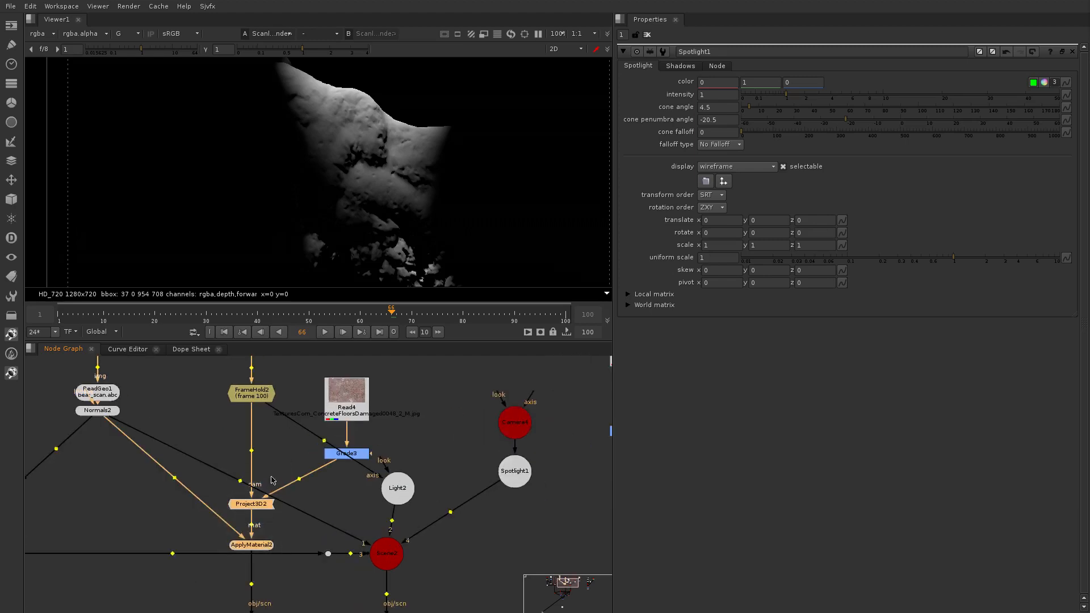
scroll(274, 488, down, 2)
scroll(469, 504, up, 3)
click(489, 511)
key(ctrl+v)
scroll(522, 512, down, 3)
drag(518, 511, 472, 449)
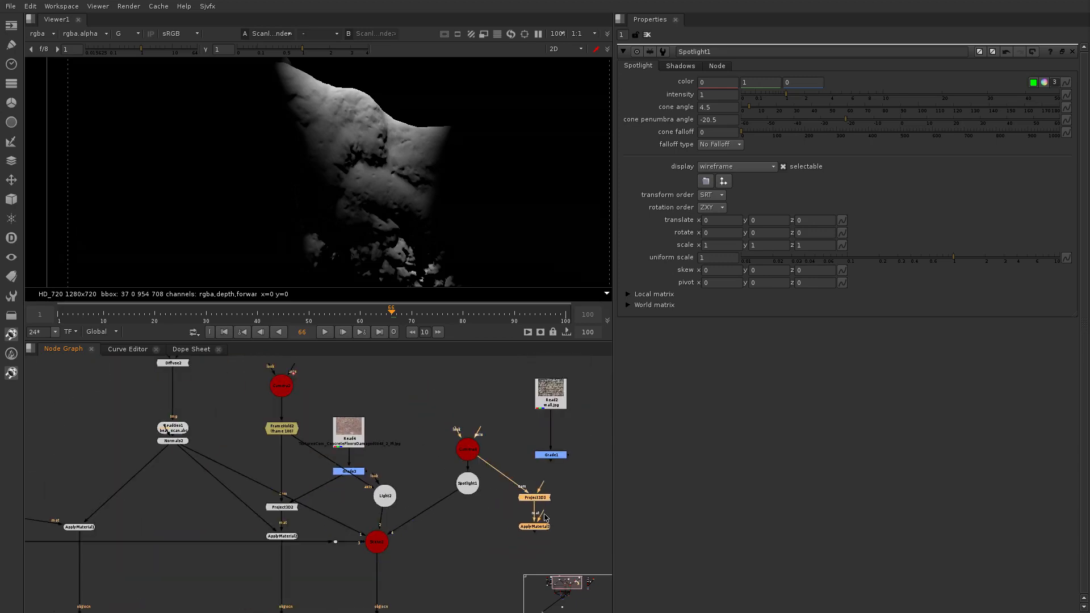
Connect the new ApplyMaterial's geometry input to Normals2 and the new Project3D's image input to Grade1
drag(544, 517, 177, 475)
middle_drag(601, 549, 525, 518)
scroll(511, 516, up, 1)
scroll(139, 456, down, 1)
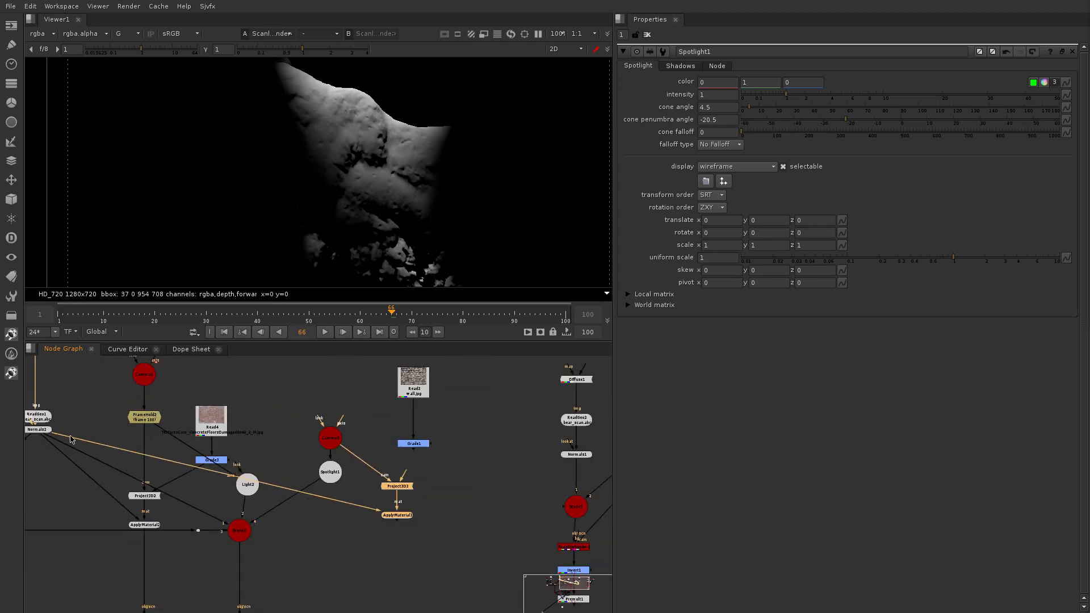
click(402, 470)
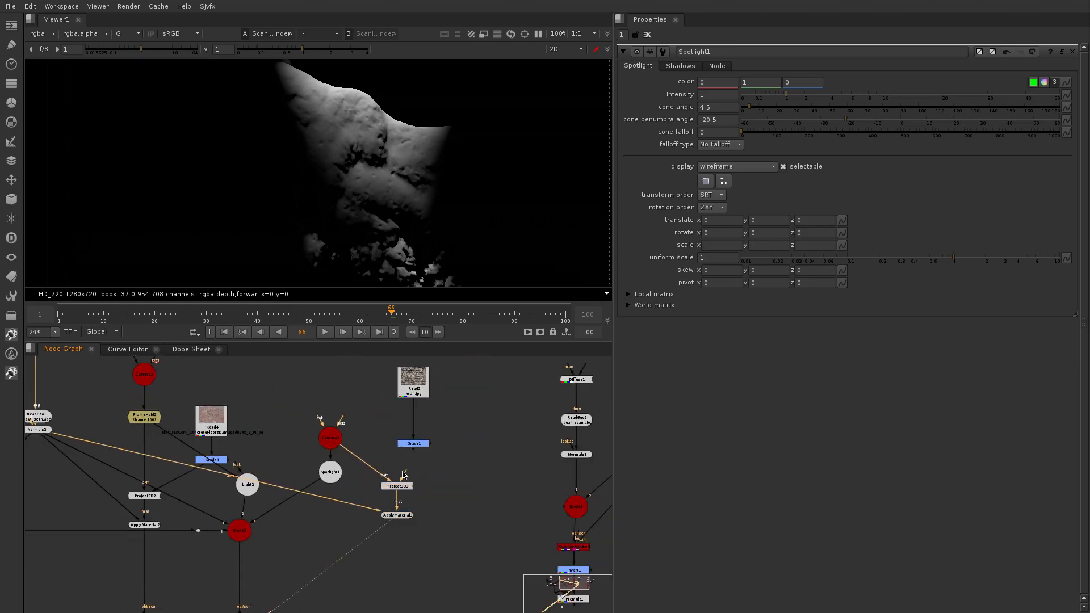
scroll(402, 470, up, 2)
drag(402, 471, 418, 438)
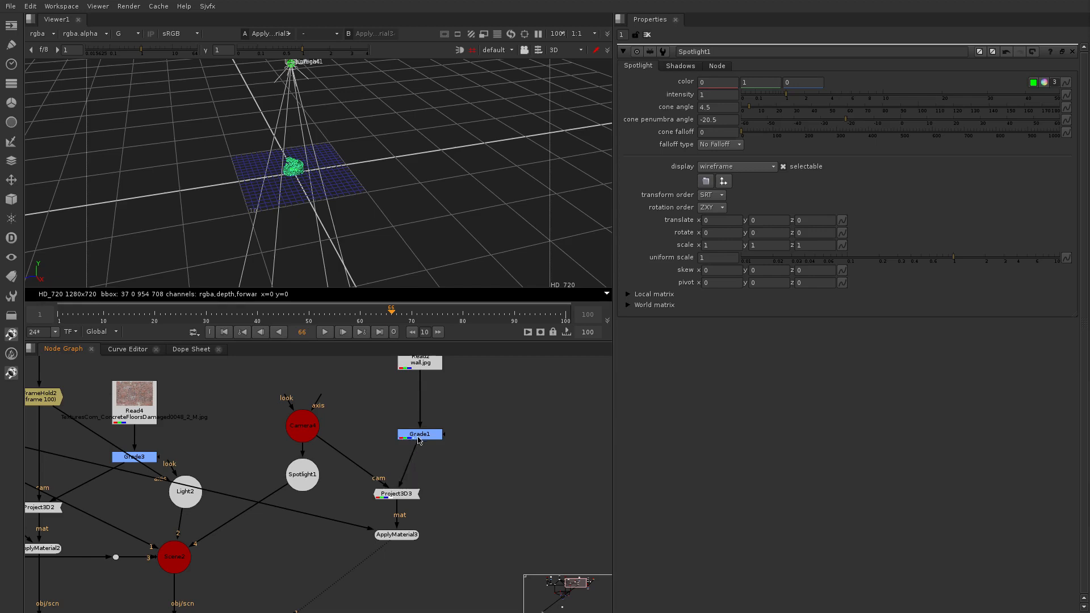
Duplicate an existing ScanlineRender under ApplyMaterial3 as the render for the wall projection
scroll(419, 440, down, 6)
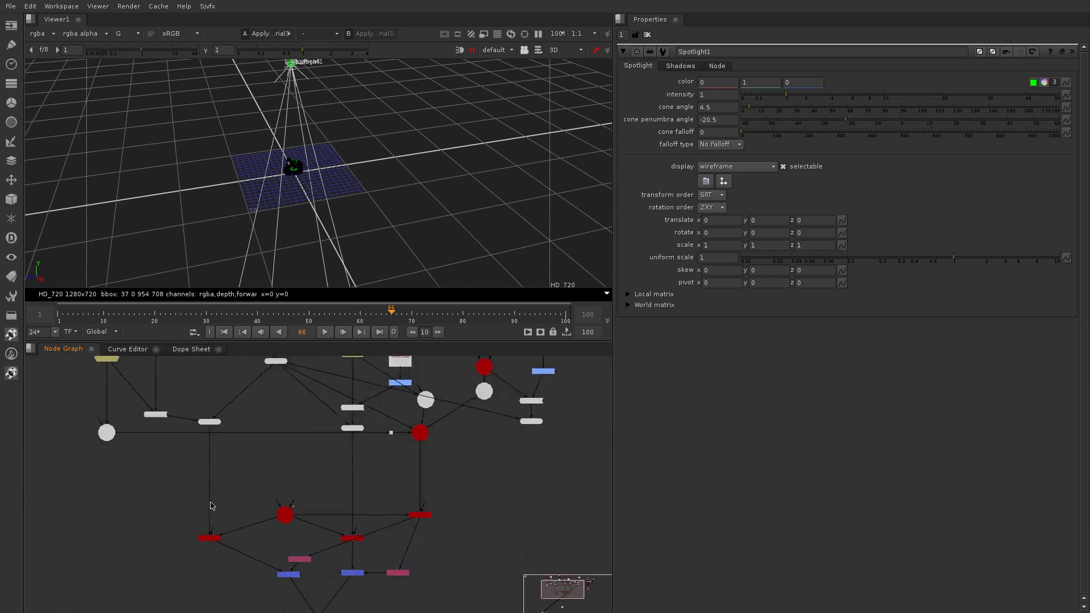
click(209, 536)
scroll(272, 533, up, 4)
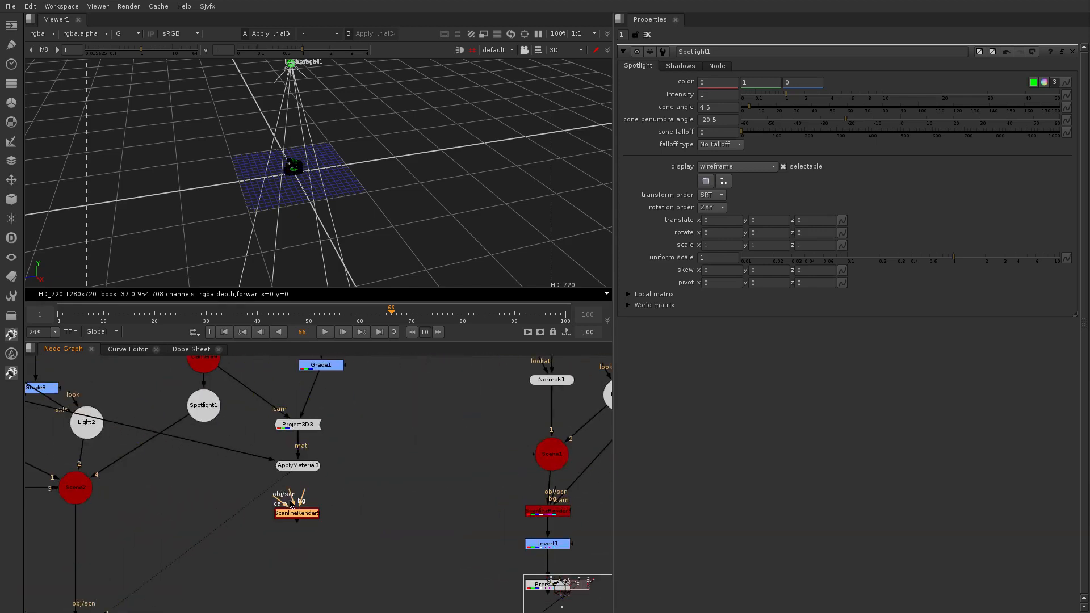
Connect the new ScanlineRender's camera input to the shared render camera and align the node with the other renders
drag(290, 489, 143, 483)
scroll(299, 474, down, 3)
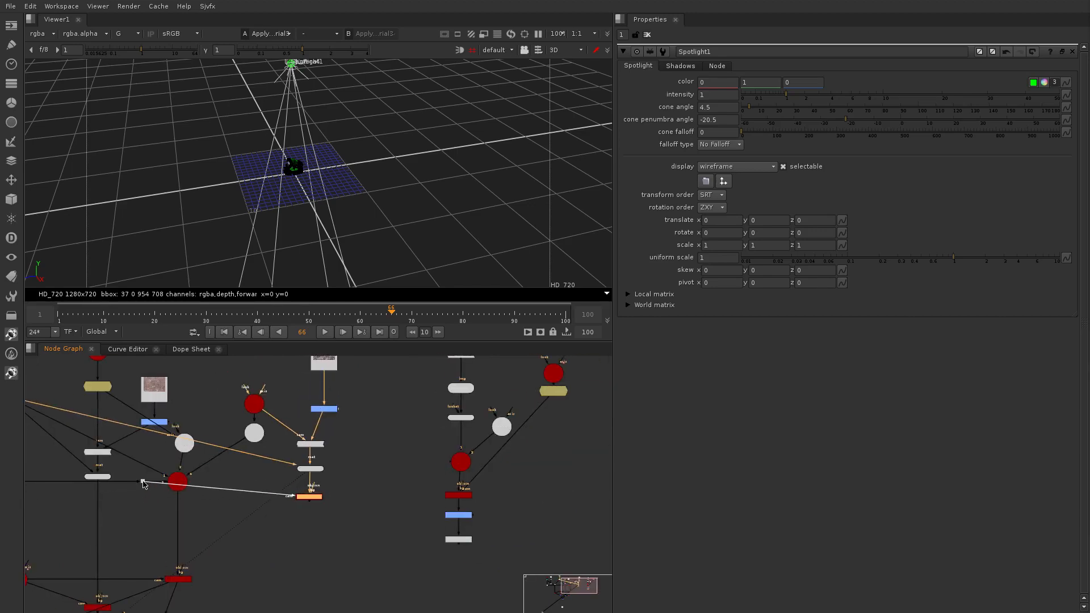
click(143, 483)
scroll(145, 483, down, 3)
scroll(340, 494, up, 3)
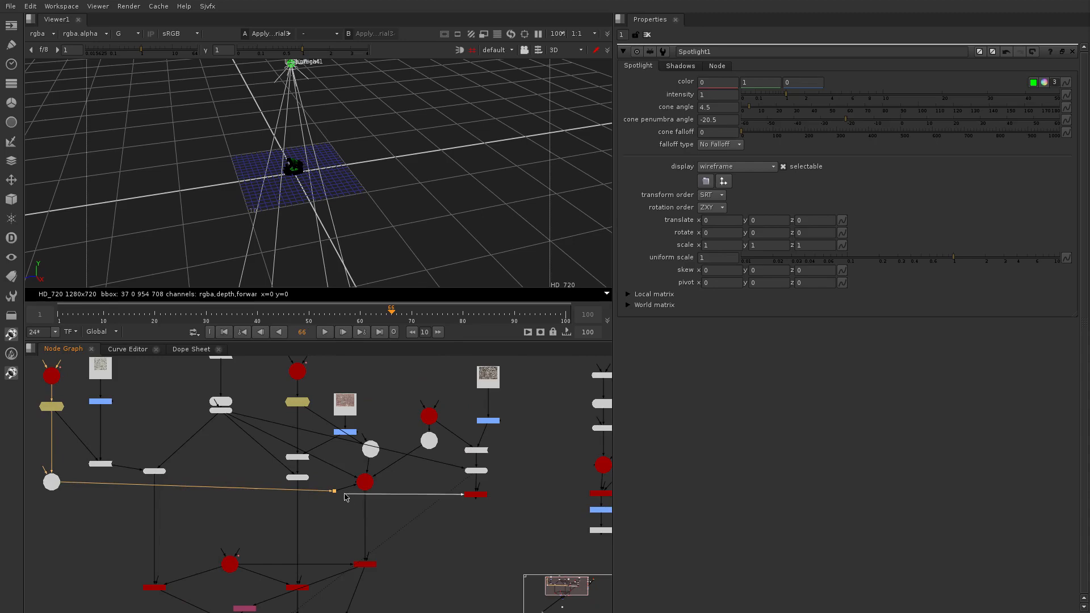
scroll(509, 511, down, 3)
drag(490, 504, 490, 541)
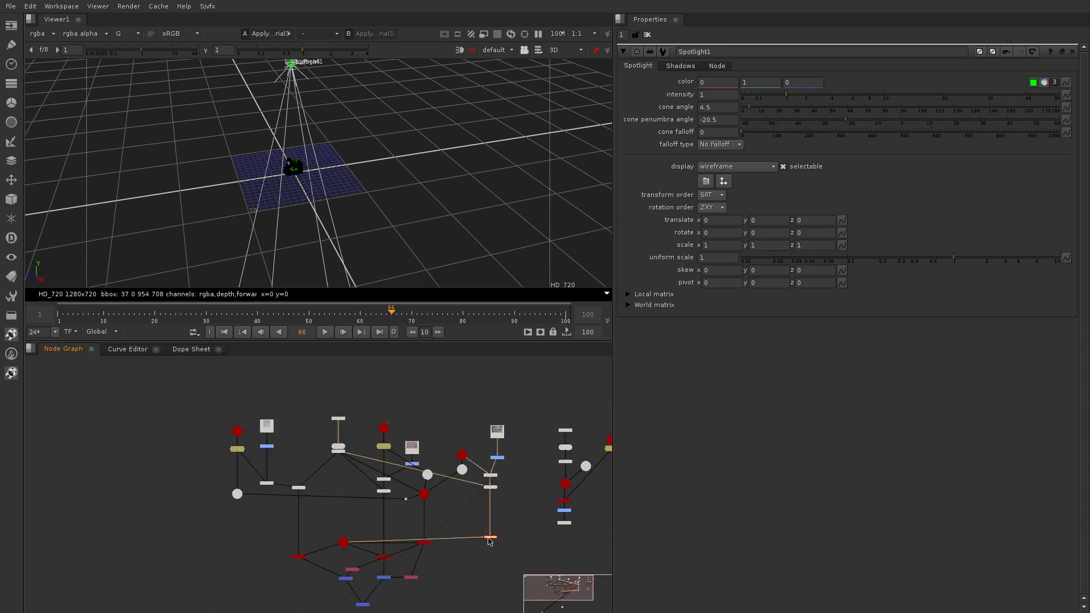
View the wall projection's ScanlineRender in 2D, checking its alpha channel and the full RGB image
key(1)
scroll(320, 184, up, 5)
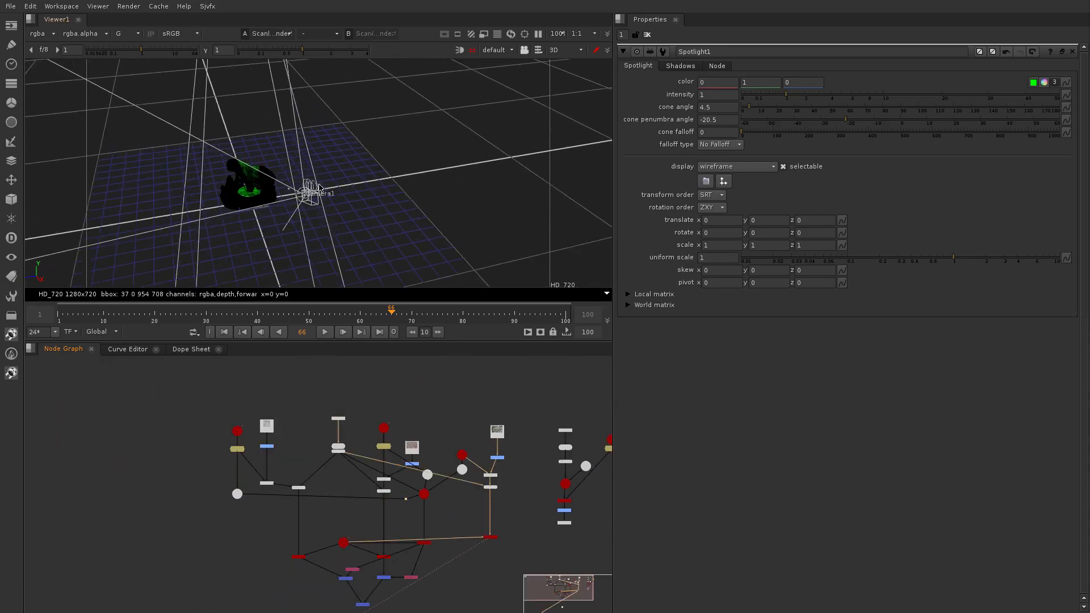
scroll(502, 551, up, 5)
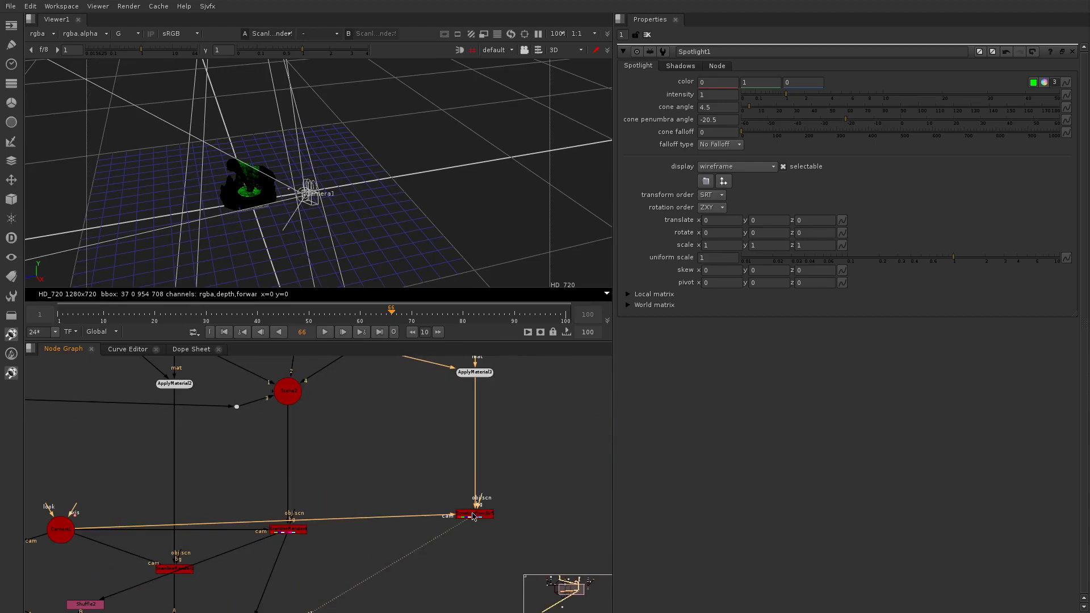
key(Tab)
key(a)
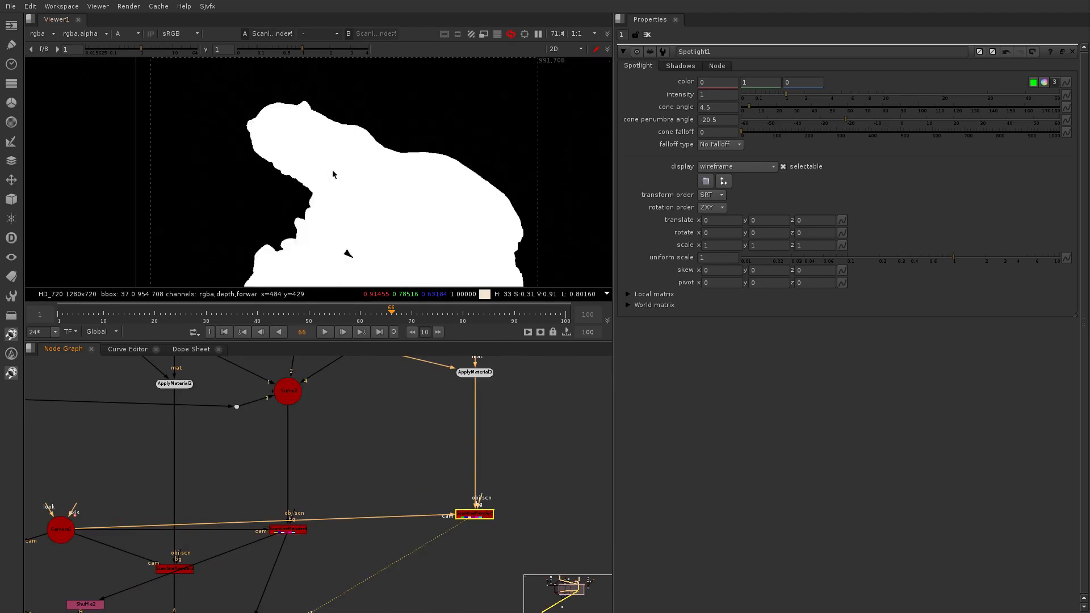
key(a)
key(r)
key(r)
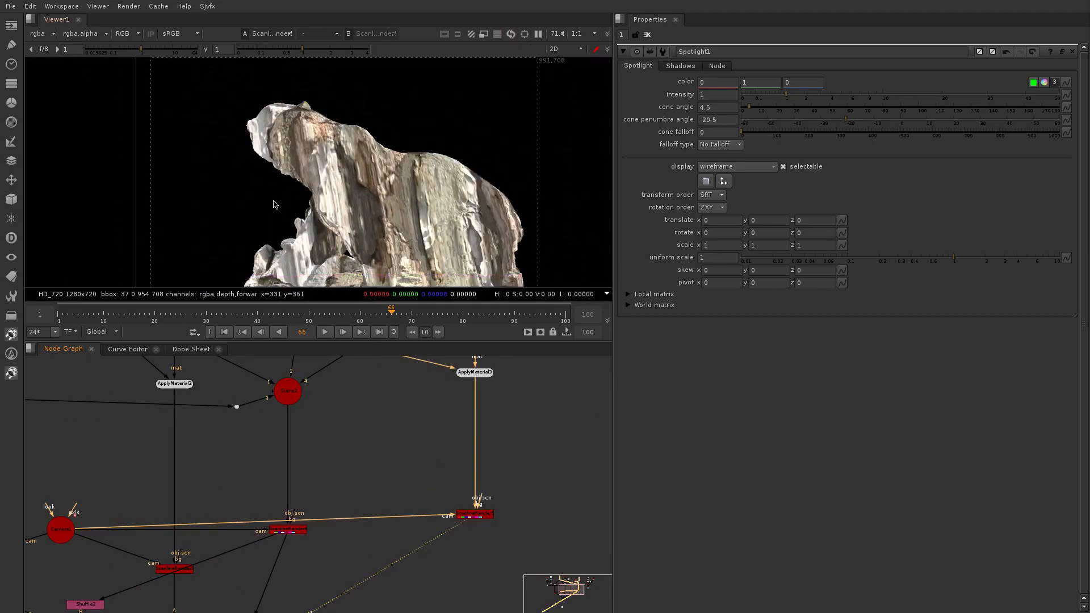
scroll(380, 180, down, 2)
scroll(426, 470, down, 1)
Duplicate Shuffle1 and place the copy beside it, fed by the light render
middle_drag(425, 470, 461, 509)
scroll(460, 509, up, 1)
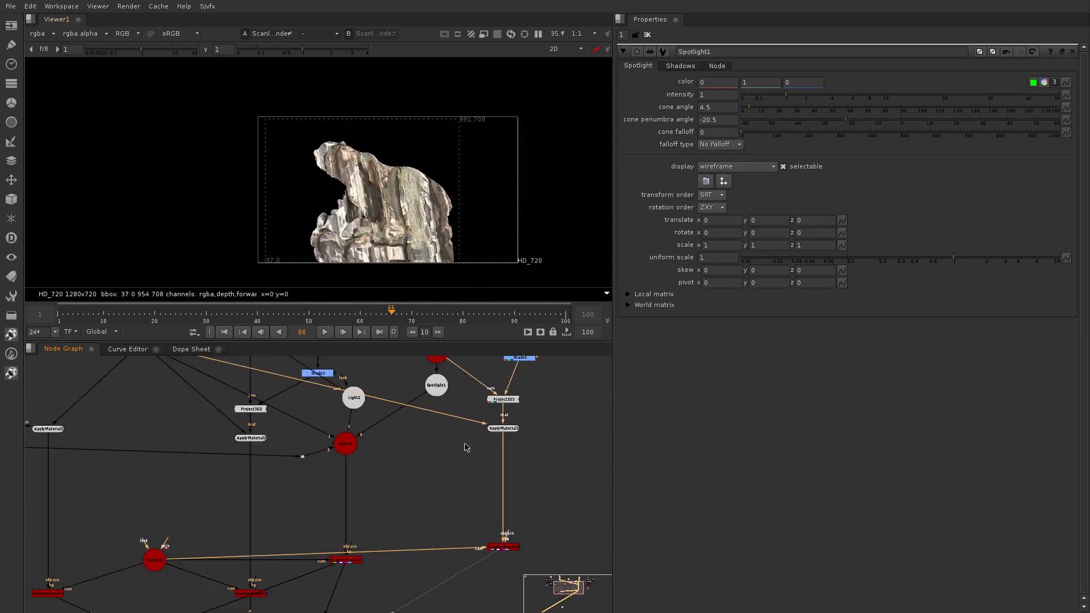
middle_drag(465, 446, 436, 433)
middle_drag(367, 541, 370, 466)
drag(347, 461, 284, 524)
key(ctrl+c)
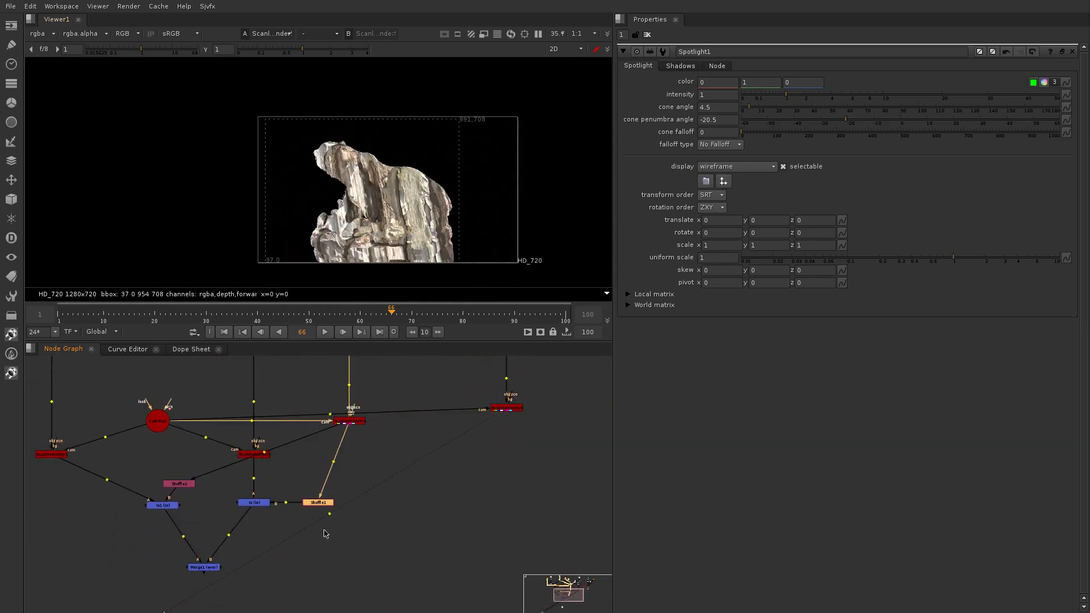
click(368, 508)
key(ctrl+v)
mouse_move(363, 496)
mouse_down()
mouse_move(349, 421)
mouse_move(382, 507)
mouse_up()
Set Shuffle3 to route the green channel into the red, green, blue and alpha outputs
double_click(382, 506)
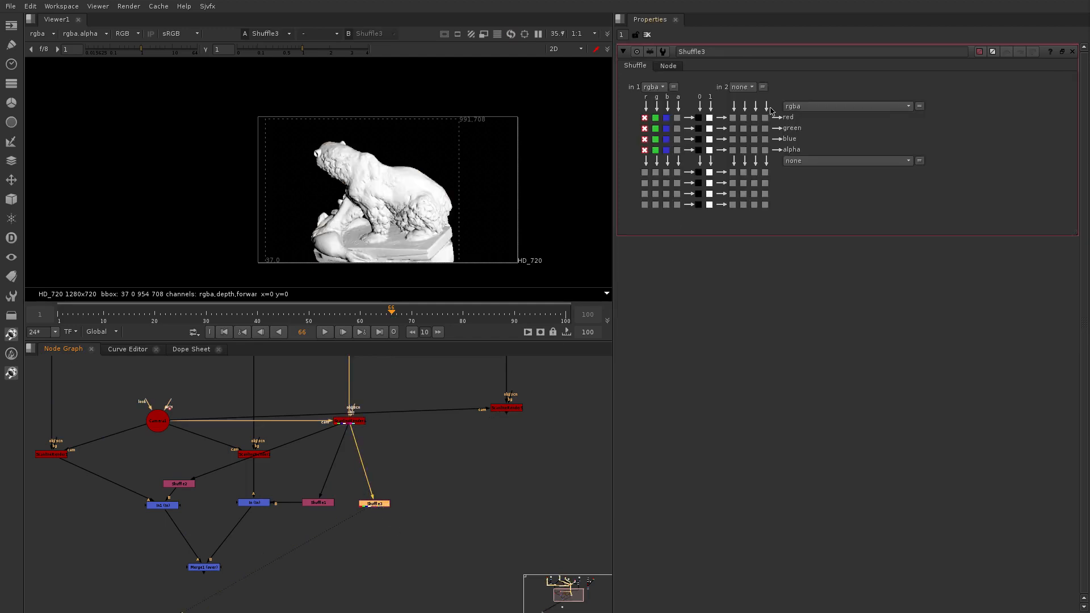
click(656, 150)
click(656, 139)
click(655, 128)
click(656, 117)
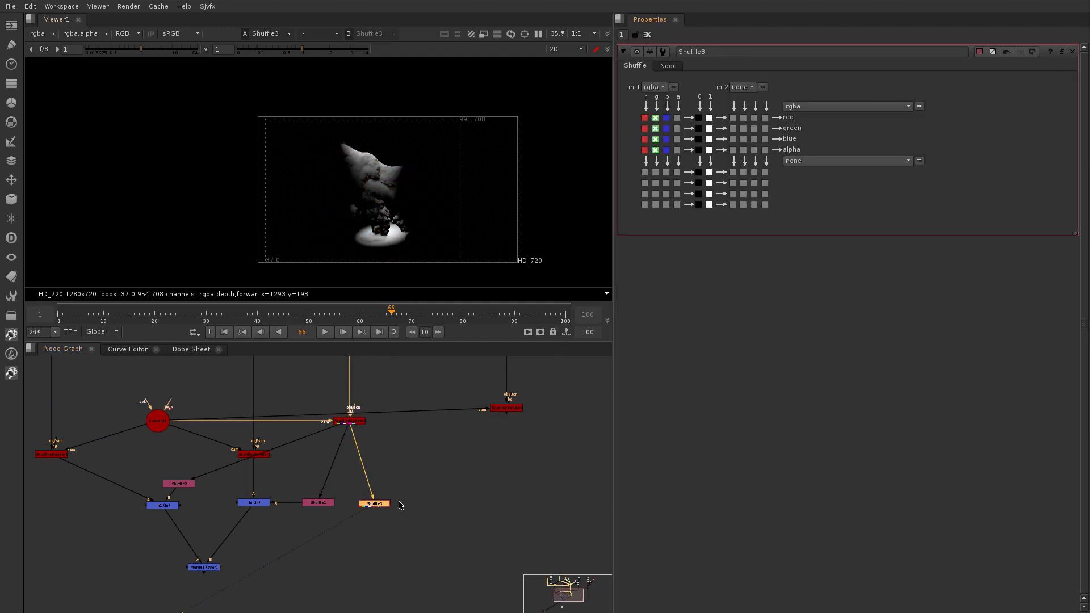
Duplicate the In merge below Shuffle3, connect it to Shuffle3 and the wall projection render, and swap its inputs
click(262, 503)
click(368, 502)
key(ctrl+v)
drag(428, 482, 506, 408)
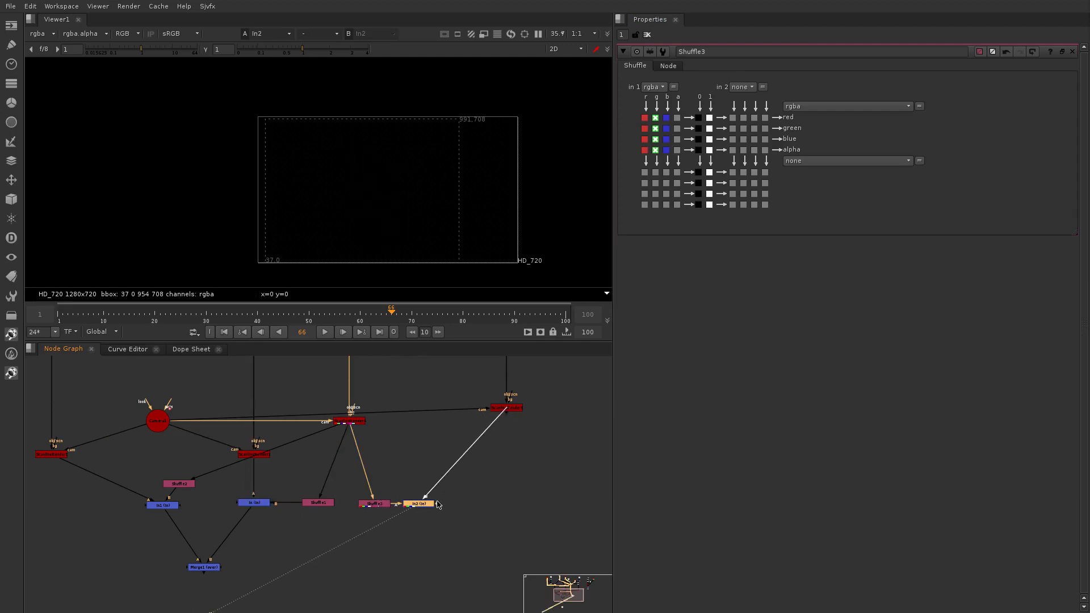
drag(425, 503, 381, 526)
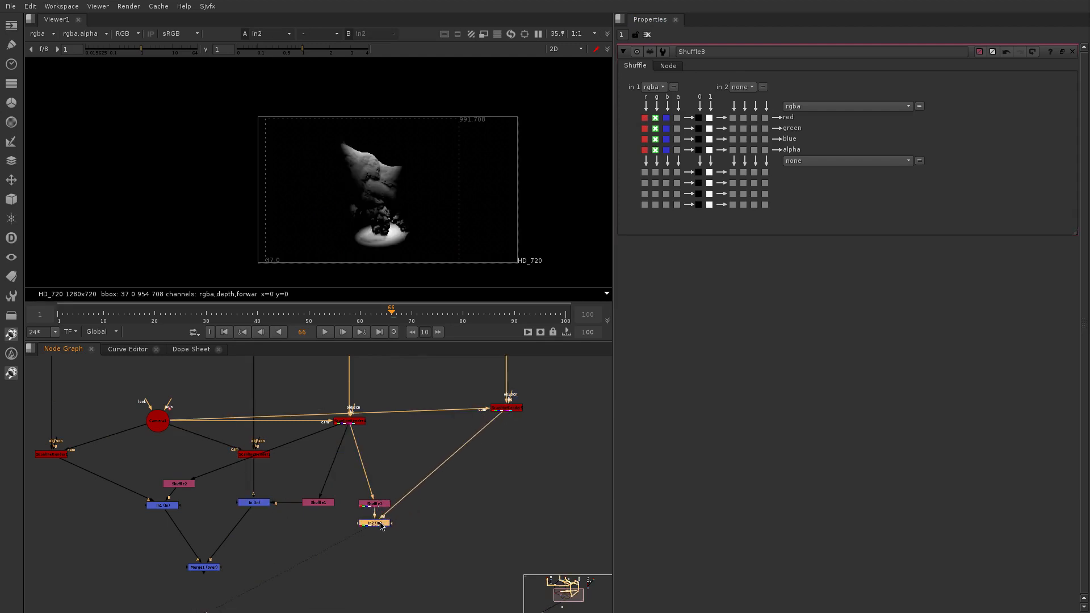
key(shift+x)
scroll(381, 170, up, 5)
Connect the new In merge to Merge1 as its A2 input and view the combined bear texture
middle_drag(208, 564, 273, 548)
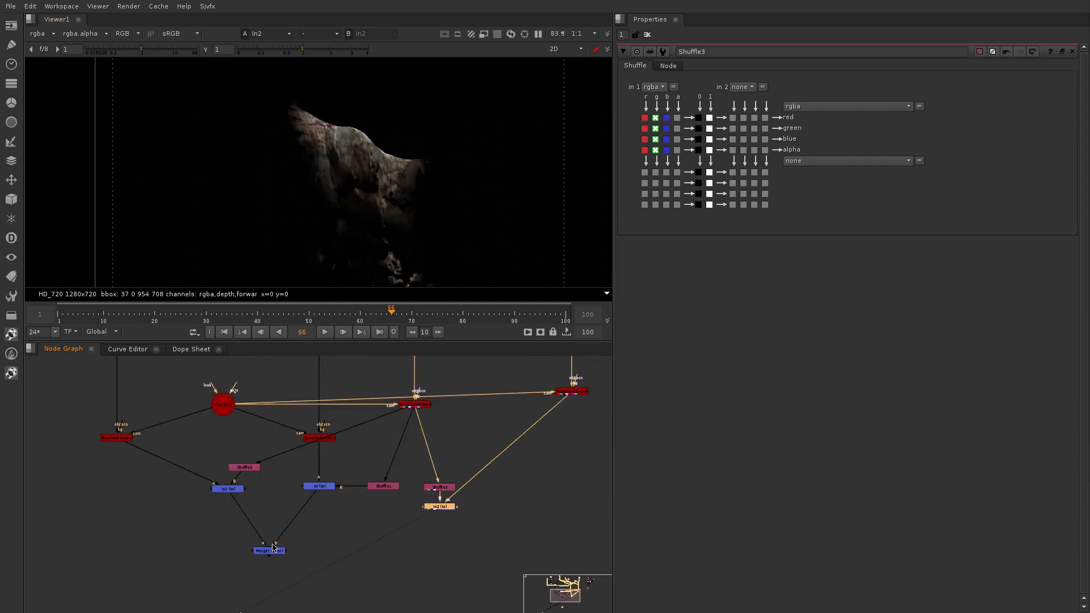
drag(251, 551, 442, 505)
click(268, 548)
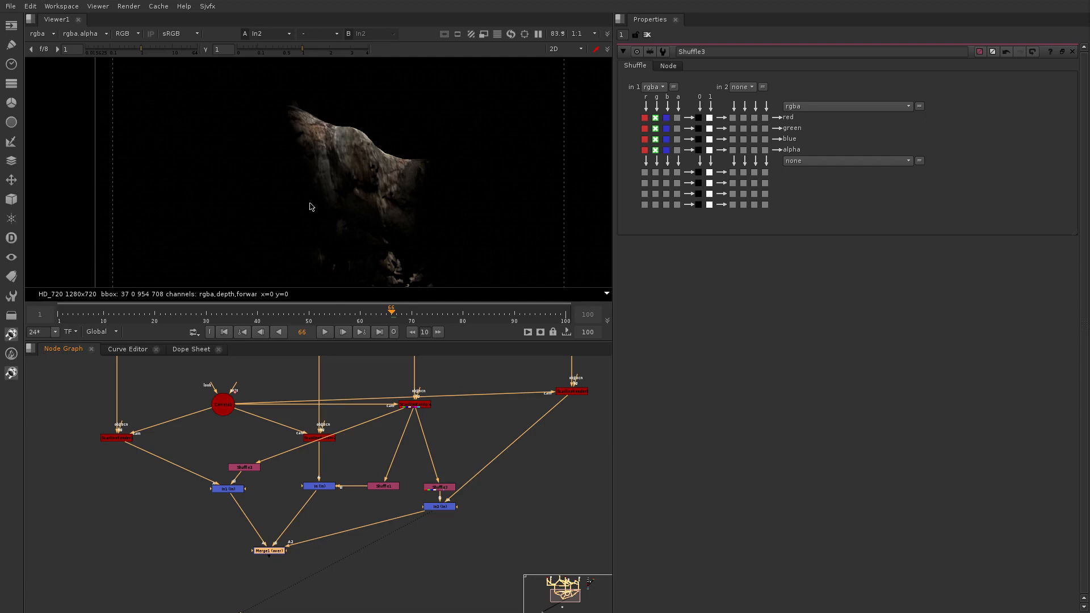
key(1)
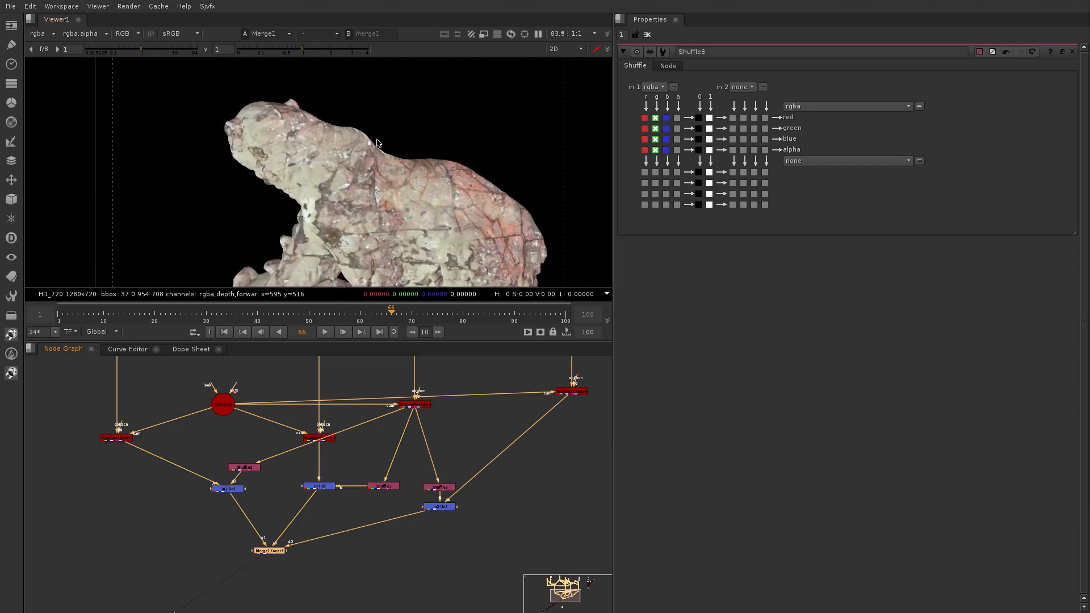
scroll(338, 148, down, 2)
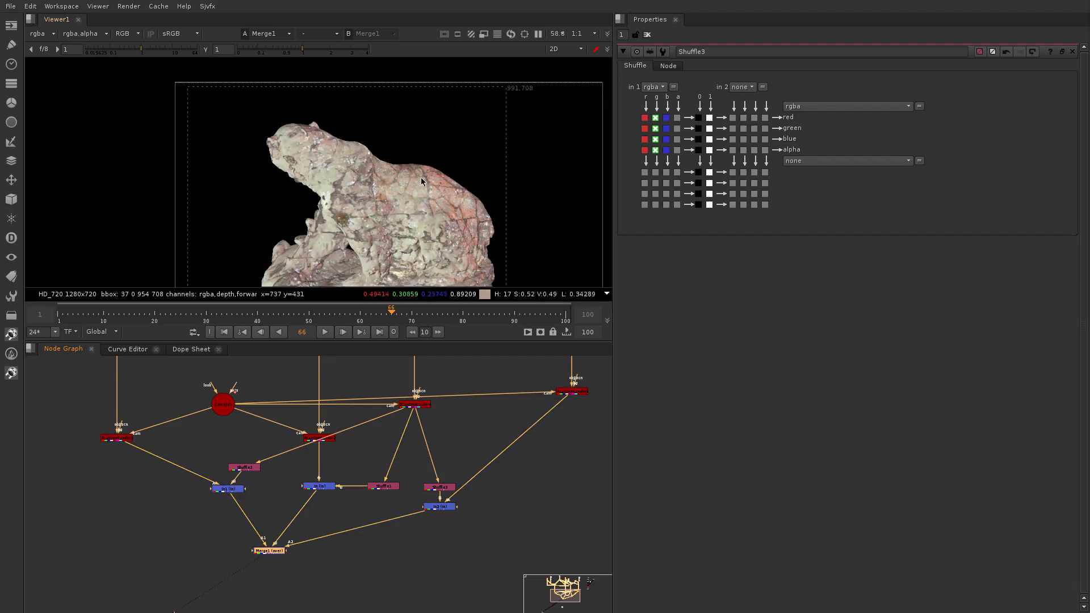
Switch to the 3D view, open Camera4's properties and frame the camera above the bear
key(Tab)
scroll(373, 210, down, 1)
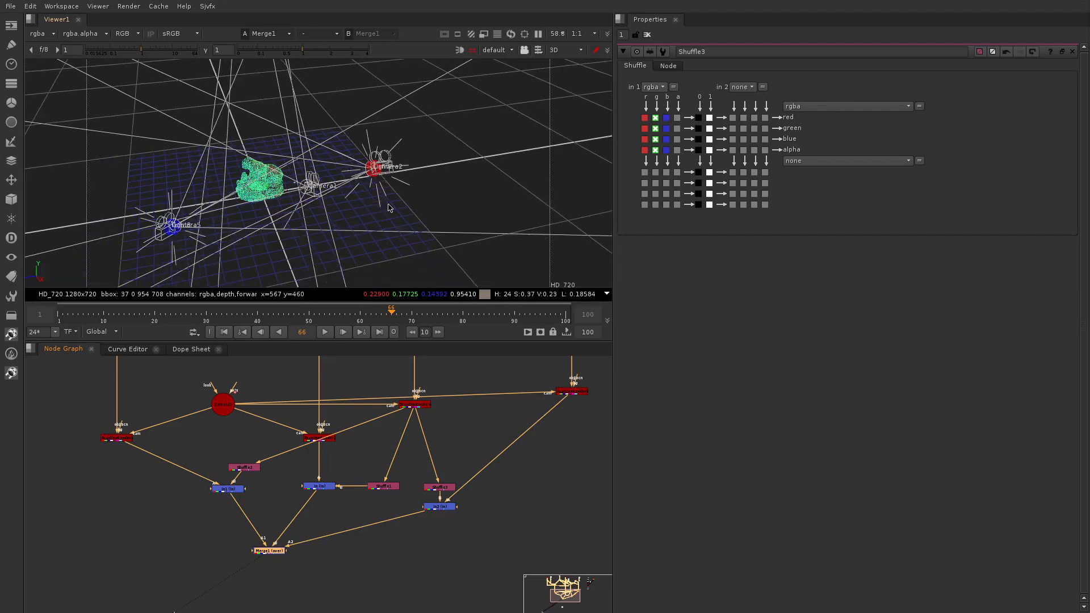
ctrl+drag(388, 201, 417, 199)
scroll(448, 488, down, 4)
middle_drag(450, 473, 445, 502)
scroll(444, 502, up, 4)
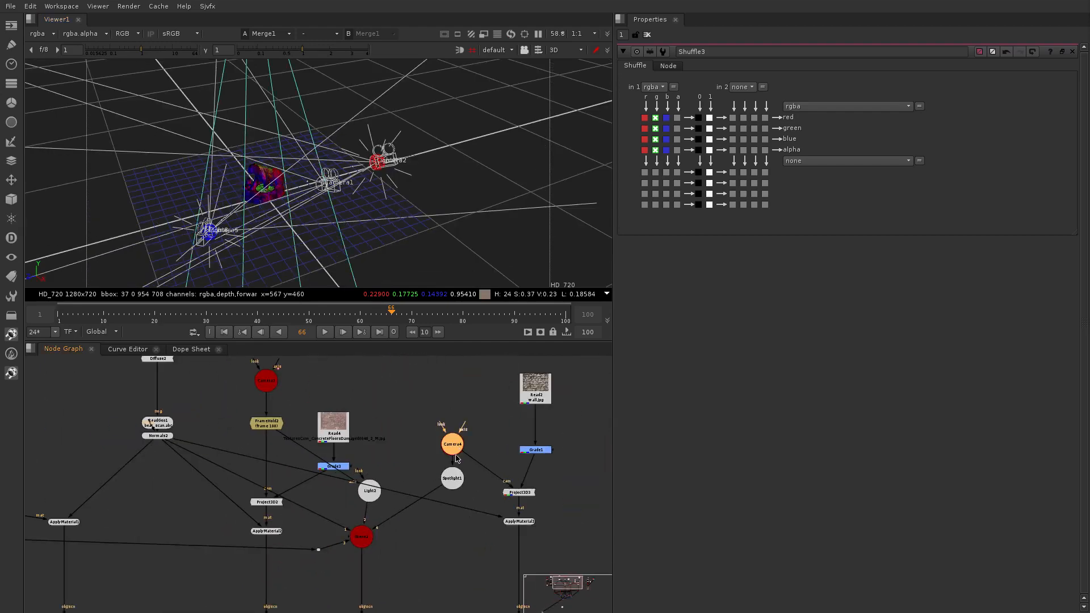
double_click(453, 444)
ctrl+drag(370, 176, 419, 172)
middle_drag(410, 150, 399, 219)
ctrl+drag(400, 223, 306, 108)
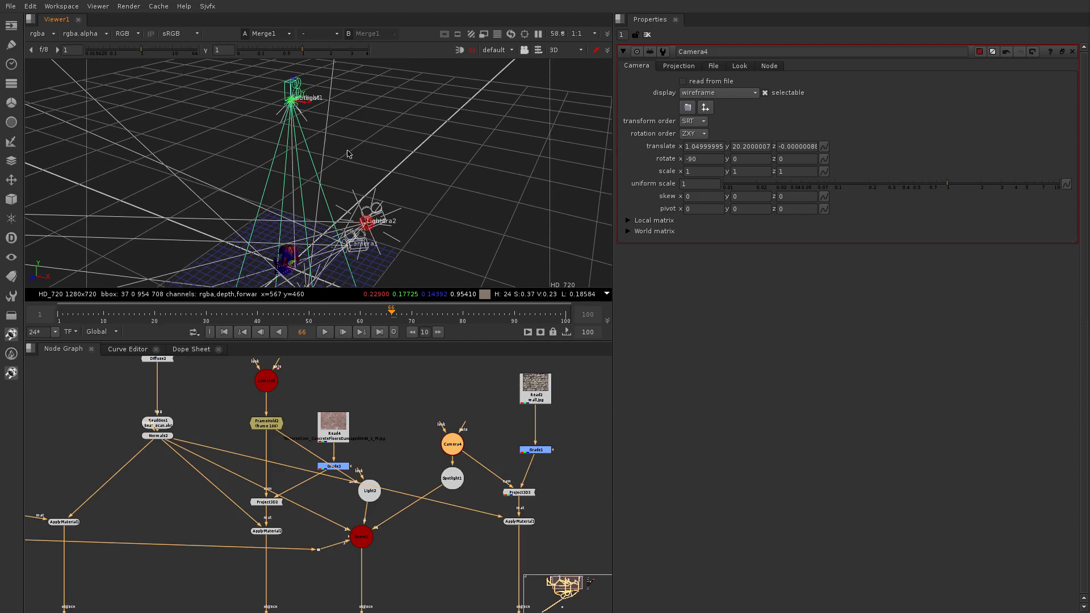
Try rotating Camera4 about its z axis and undo that rotation
key(ctrl)
ctrl+drag(306, 99, 307, 100)
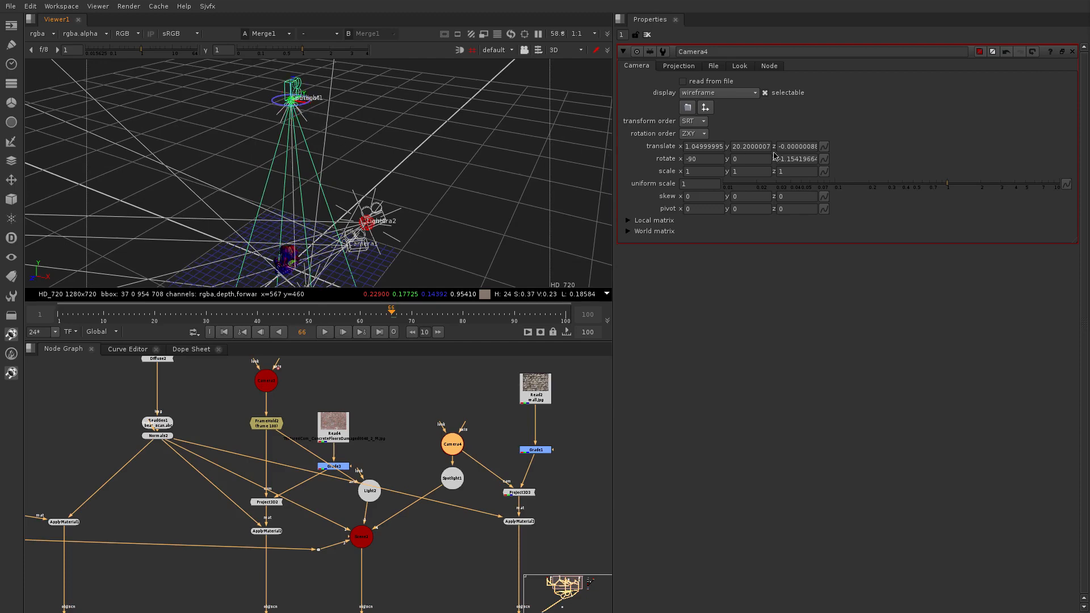
alt+drag(774, 156, 688, 159)
key(ctrl+z)
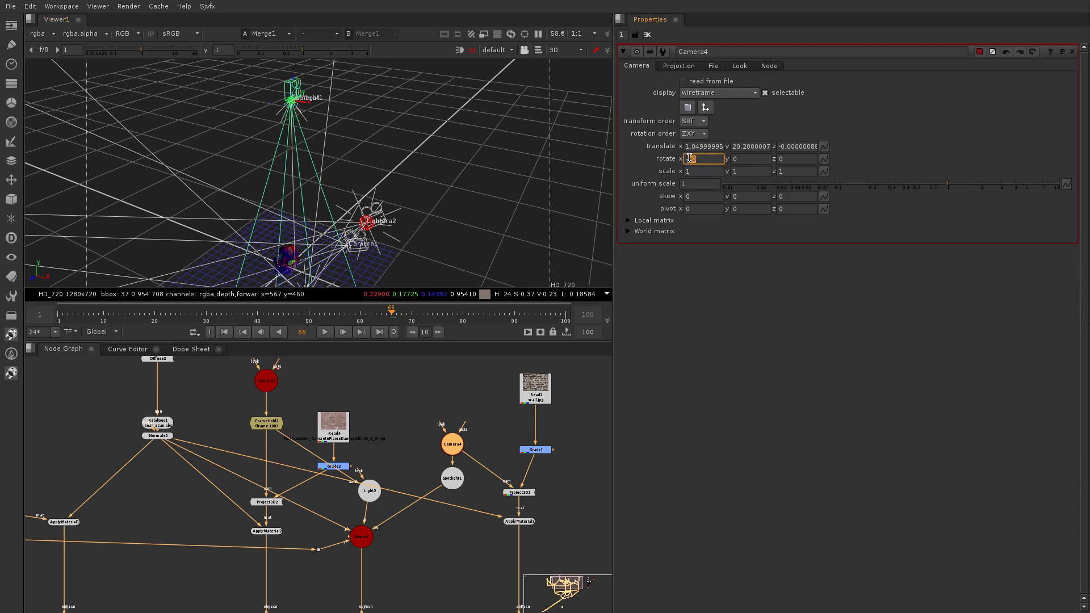
Set Camera4's rotation to x -90, y 10, z -5 and move it above the bear to about x 0.21, y 20.2, z 0.07
text(88)
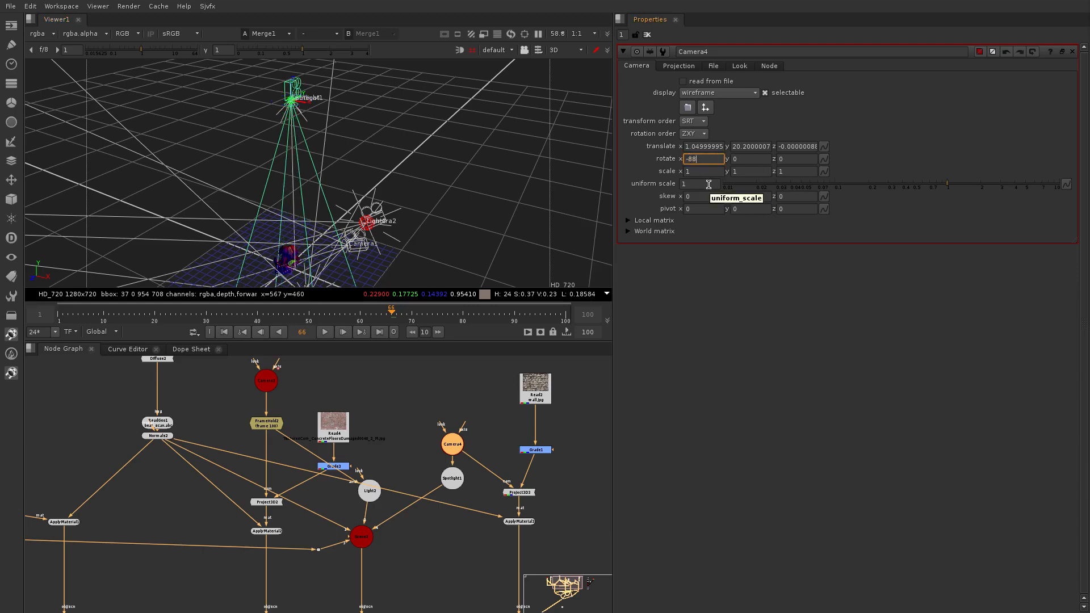
key(Return)
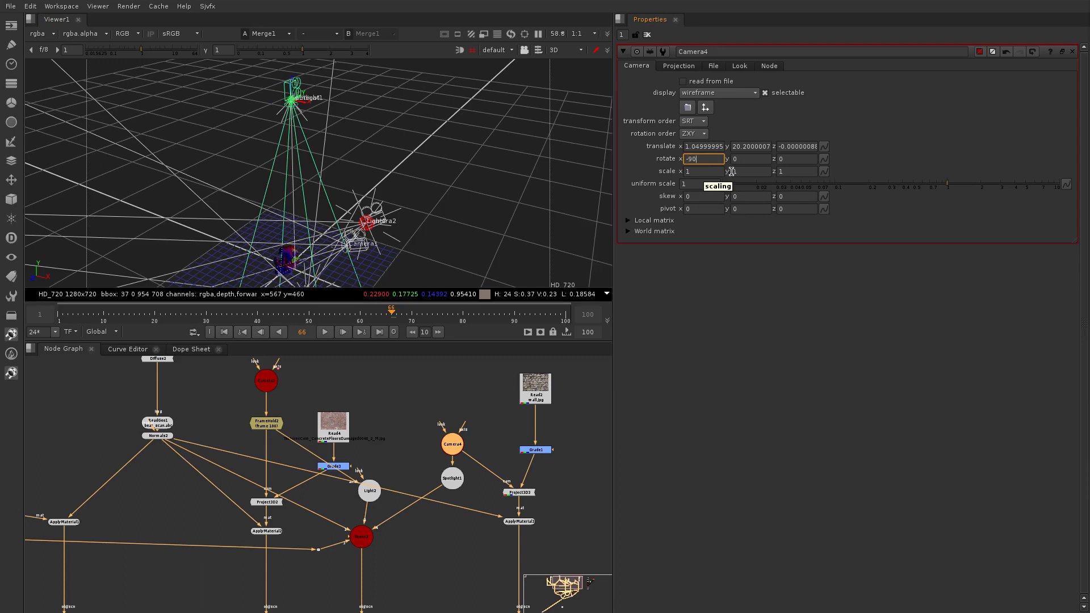
key(Tab)
text(2)
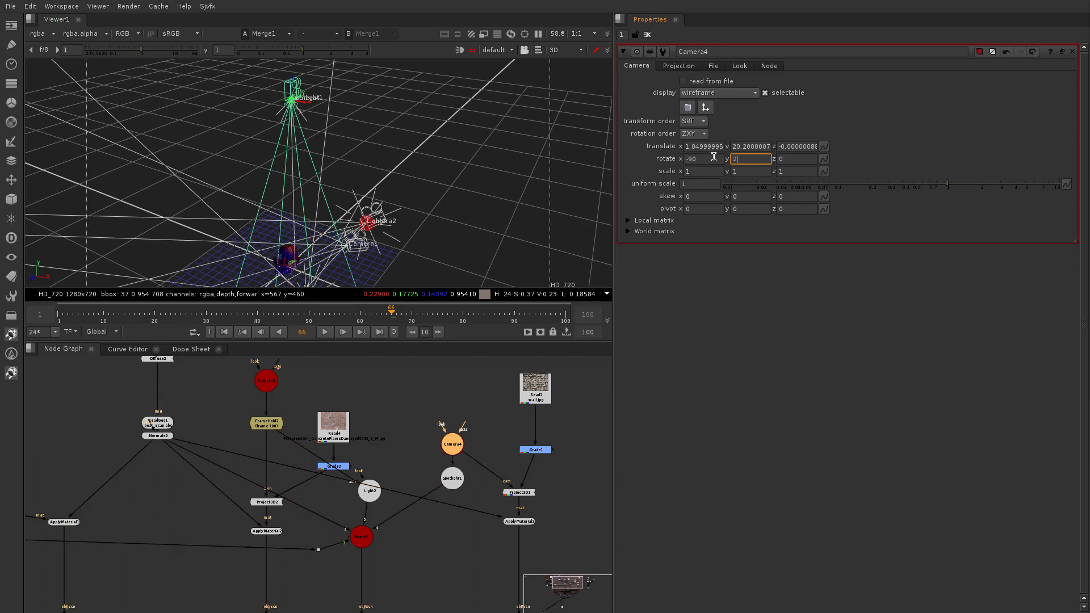
key(Return)
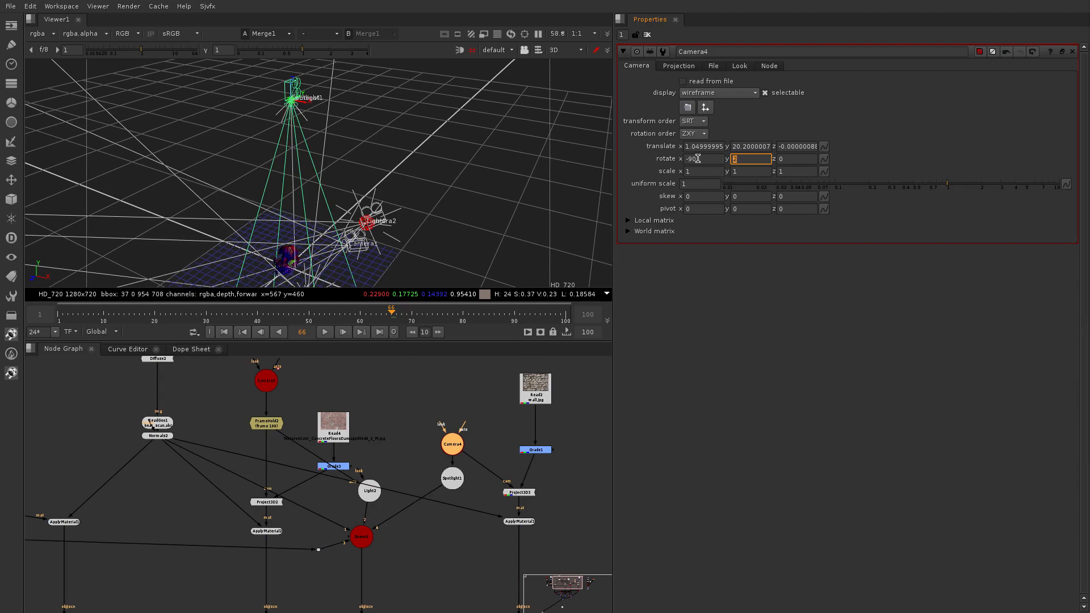
key(Return)
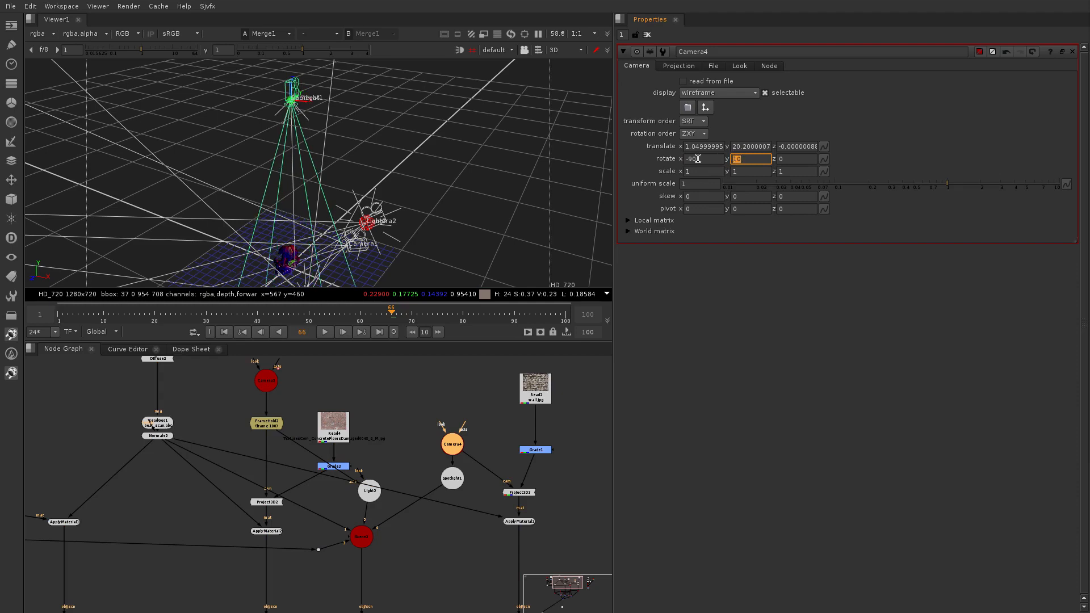
key(Tab)
key(Return)
ctrl+drag(197, 206, 332, 90)
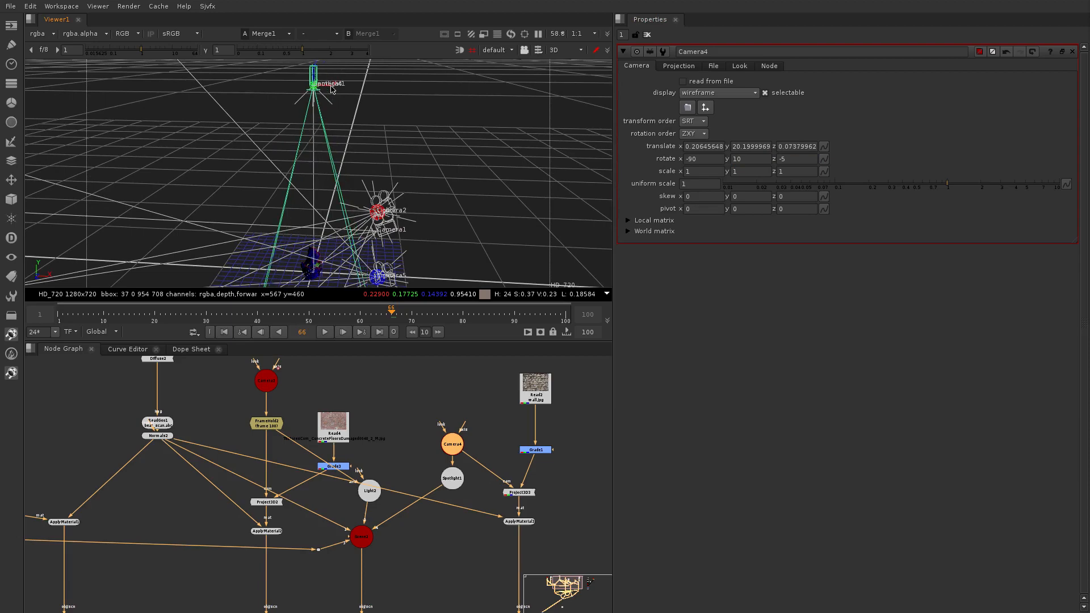
Inspect the wall projection's ScanlineRender in the 2D view, followed by the Shuffle3 light mask
scroll(430, 544, down, 3)
middle_drag(430, 596, 430, 488)
scroll(429, 531, up, 3)
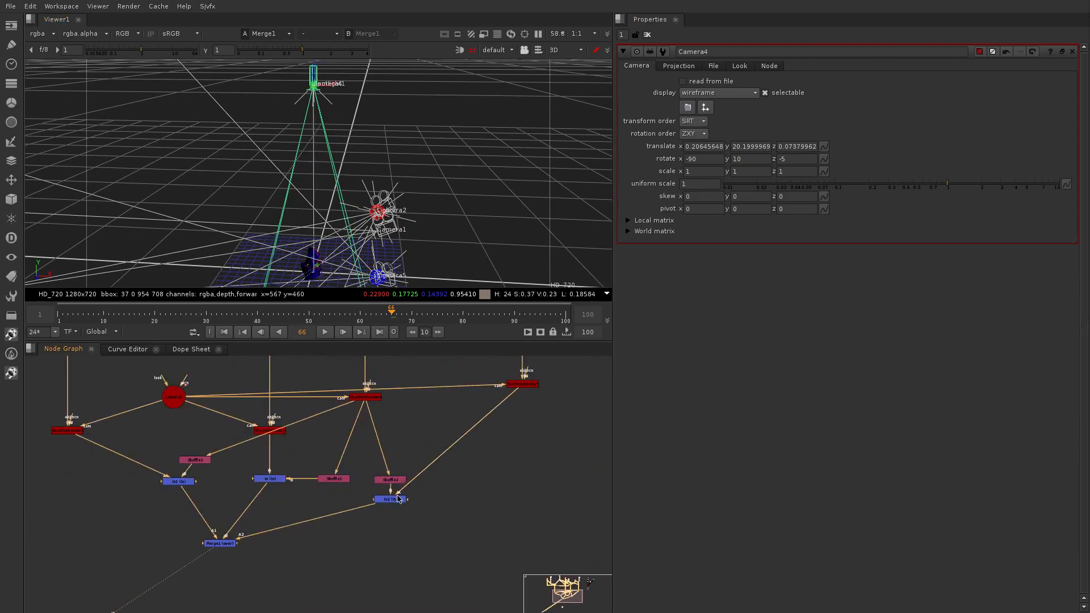
click(519, 385)
key(1)
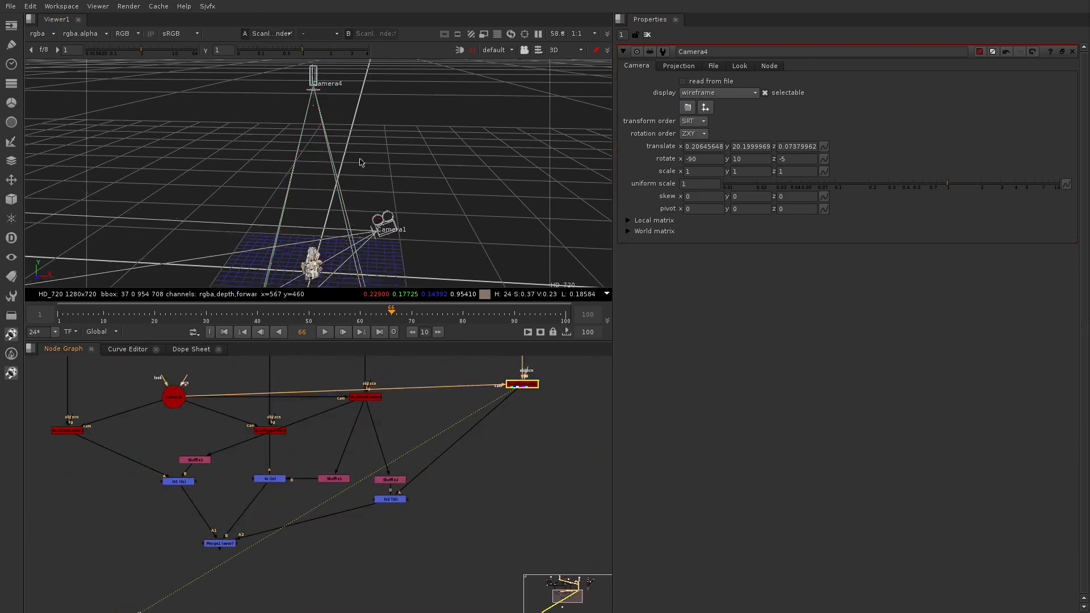
key(Tab)
click(395, 512)
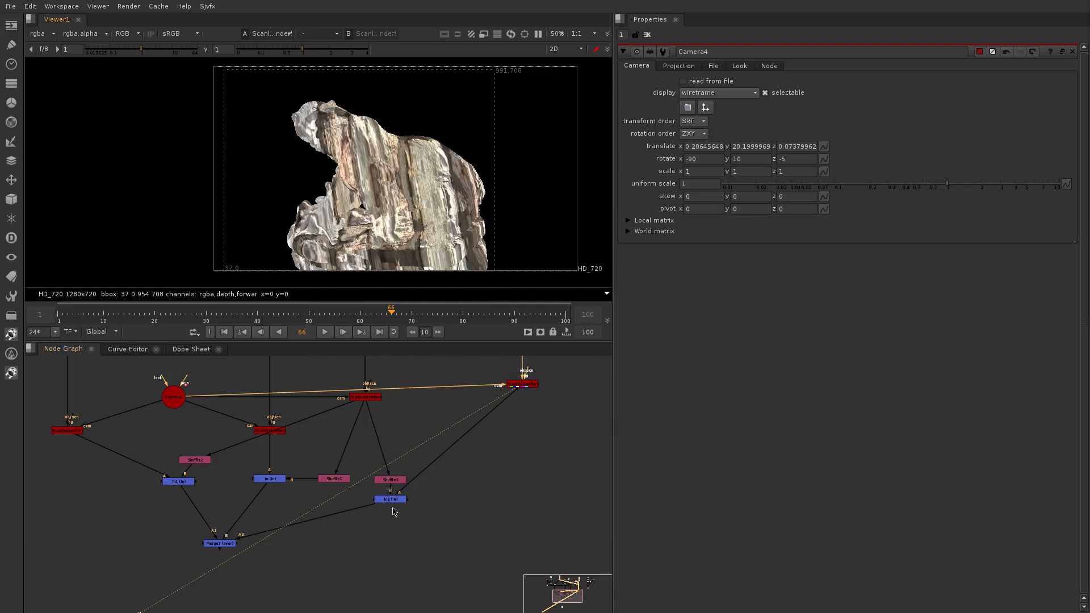
click(390, 480)
key(1)
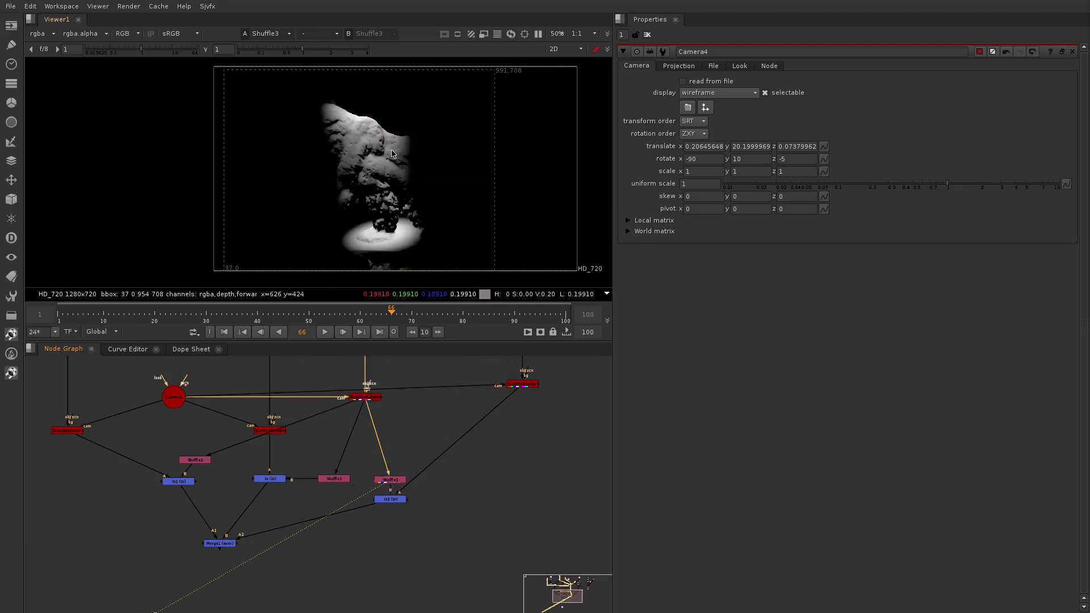
View the In2 masked wall texture, followed by a closer look at the combined bear texture from Merge1
middle_drag(256, 540, 317, 506)
scroll(304, 510, up, 1)
click(459, 462)
key(1)
click(304, 495)
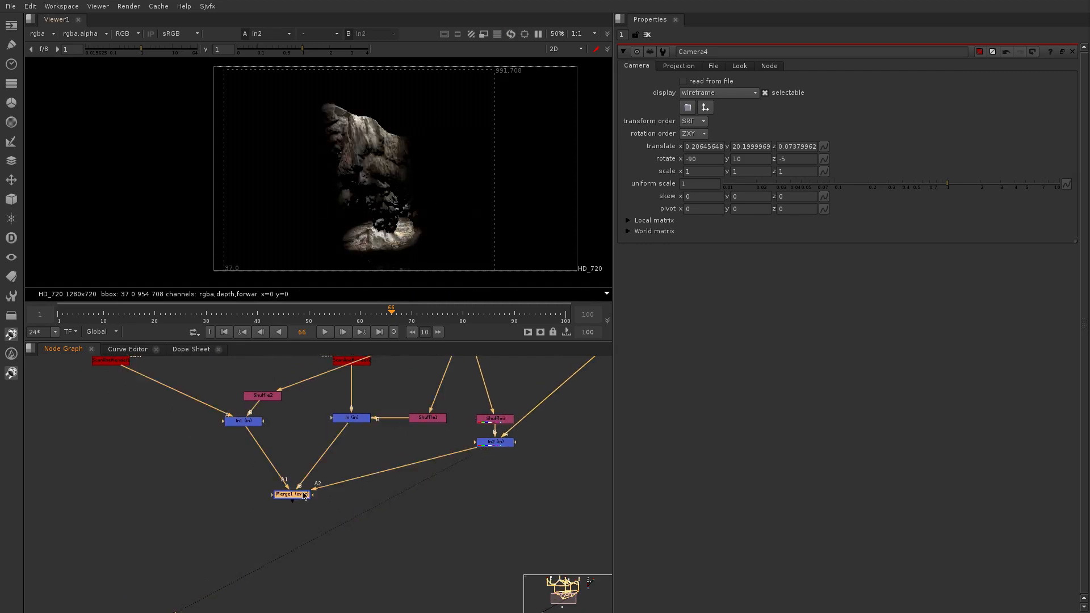
key(1)
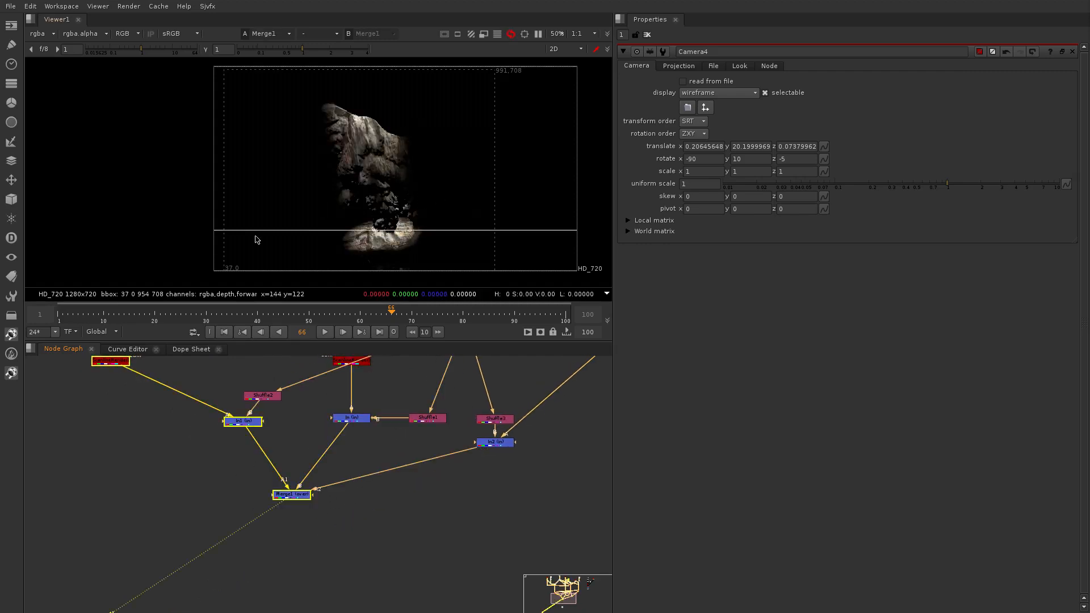
scroll(340, 183, up, 3)
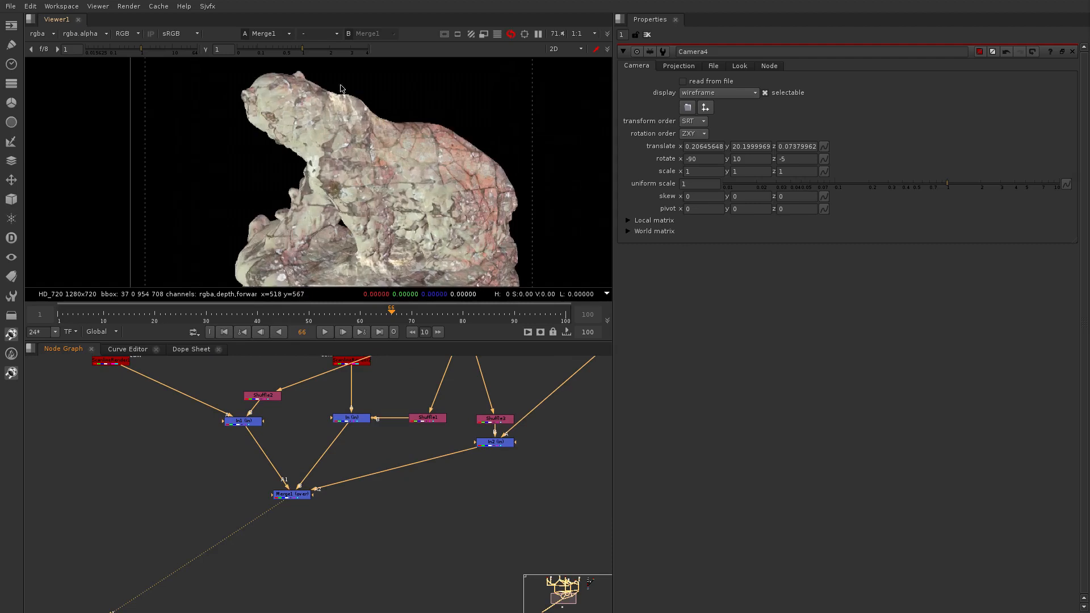
Align Merge1 beneath the central In merge and place the loose thumbnail node directly below it
click(495, 443)
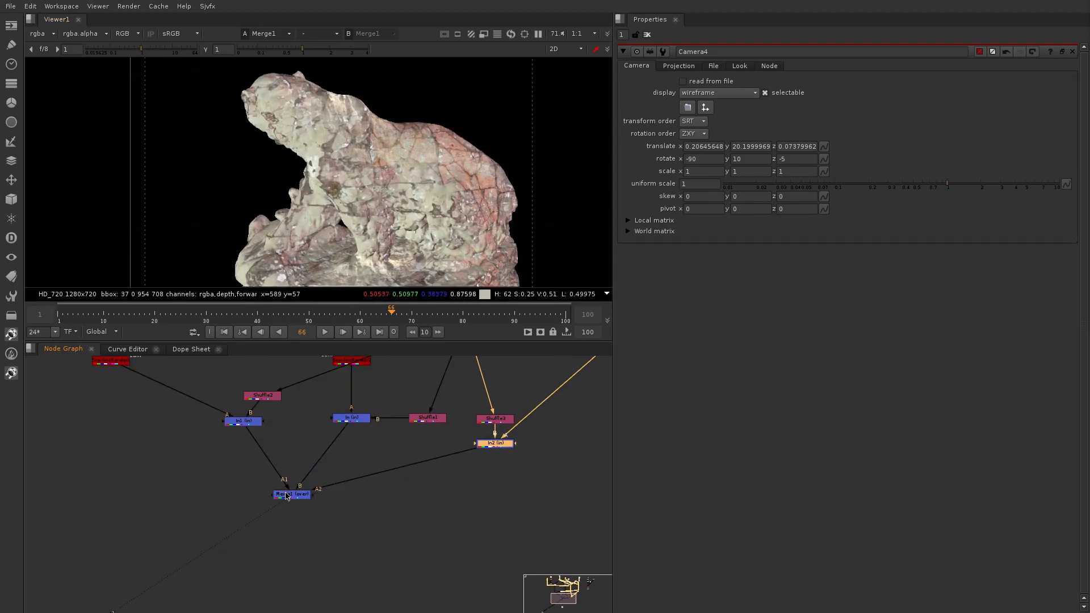
drag(287, 495, 347, 518)
scroll(486, 500, down, 3)
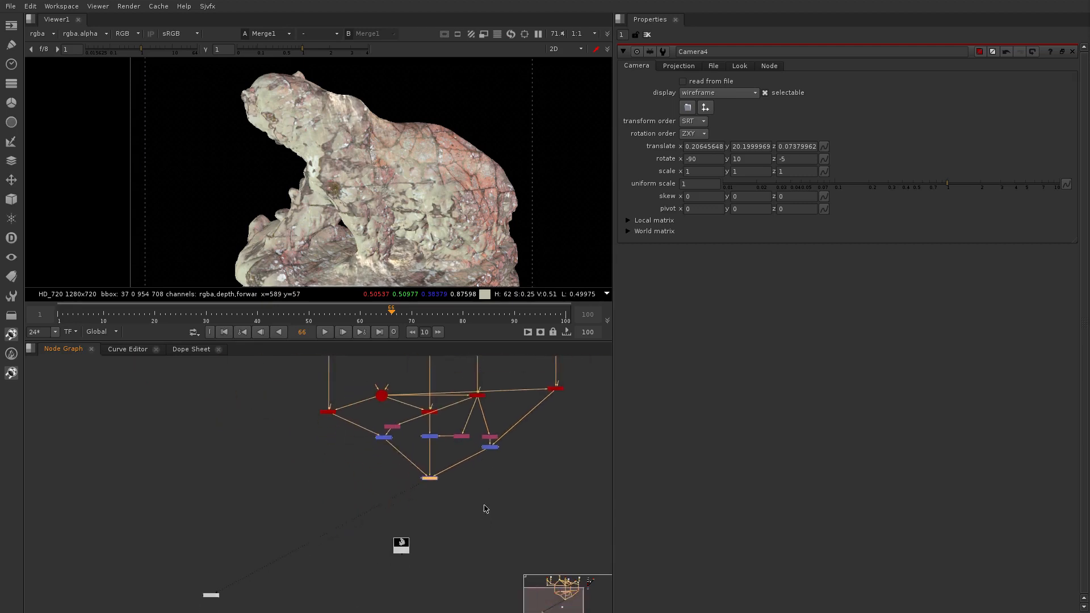
drag(401, 548, 427, 527)
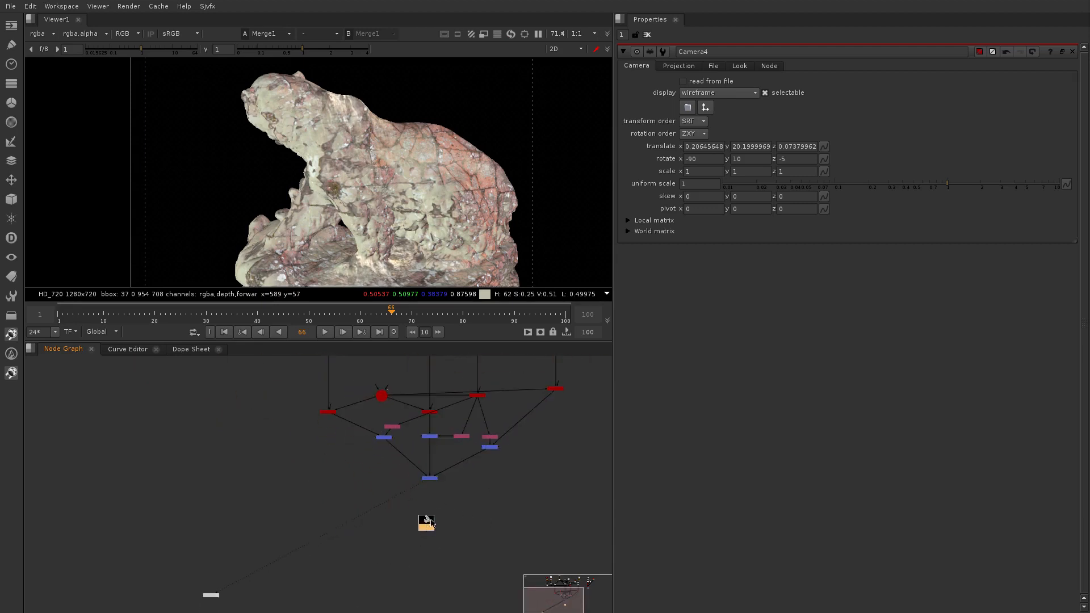
scroll(422, 528, down, 4)
scroll(496, 447, up, 2)
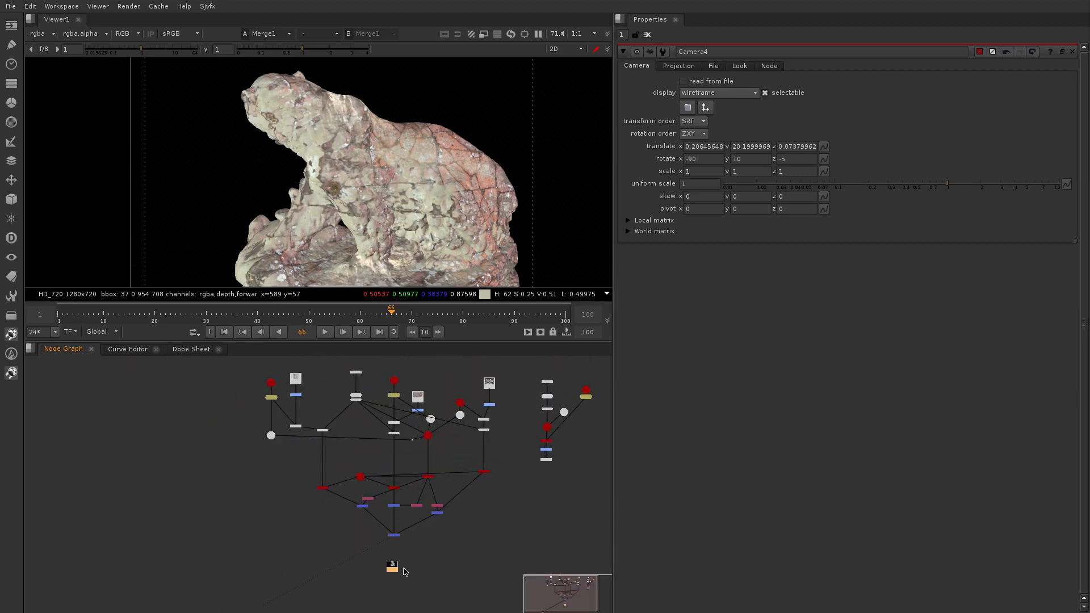